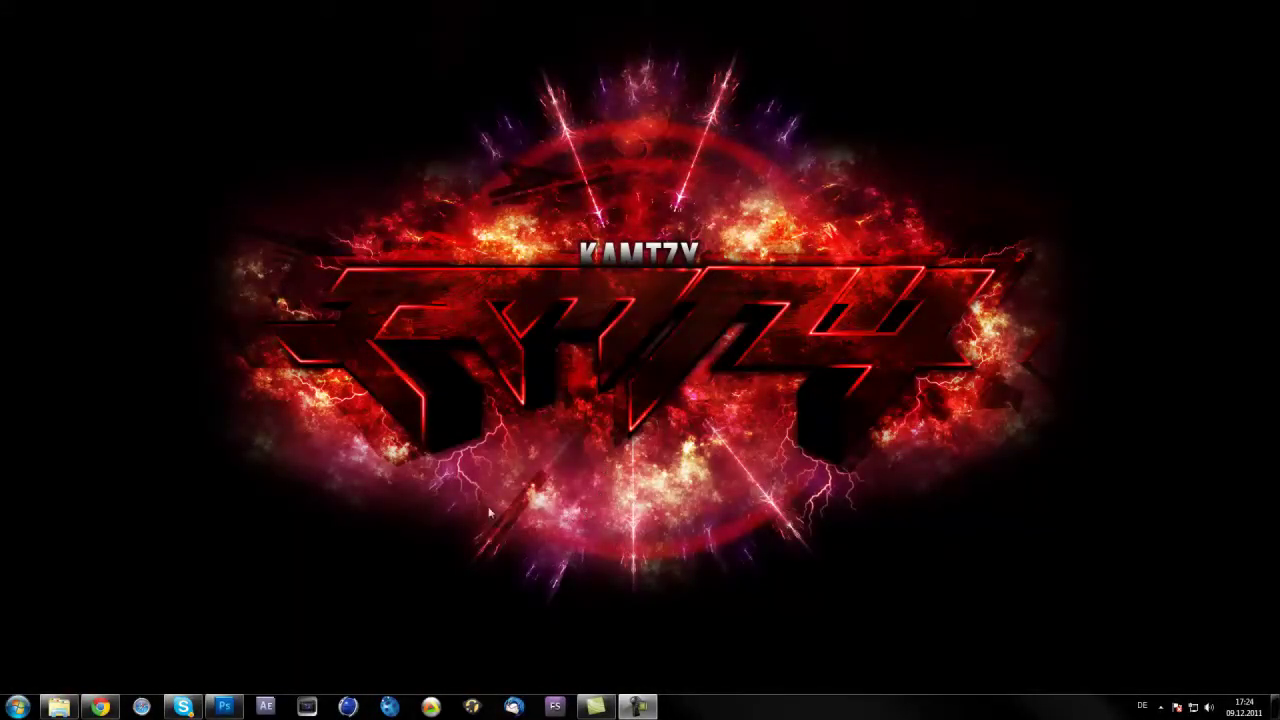
# Switch to Chrome and examine the side artwork and colour tint of the KamtzyDZN YouTube channel background
pyautogui.click(100, 707)
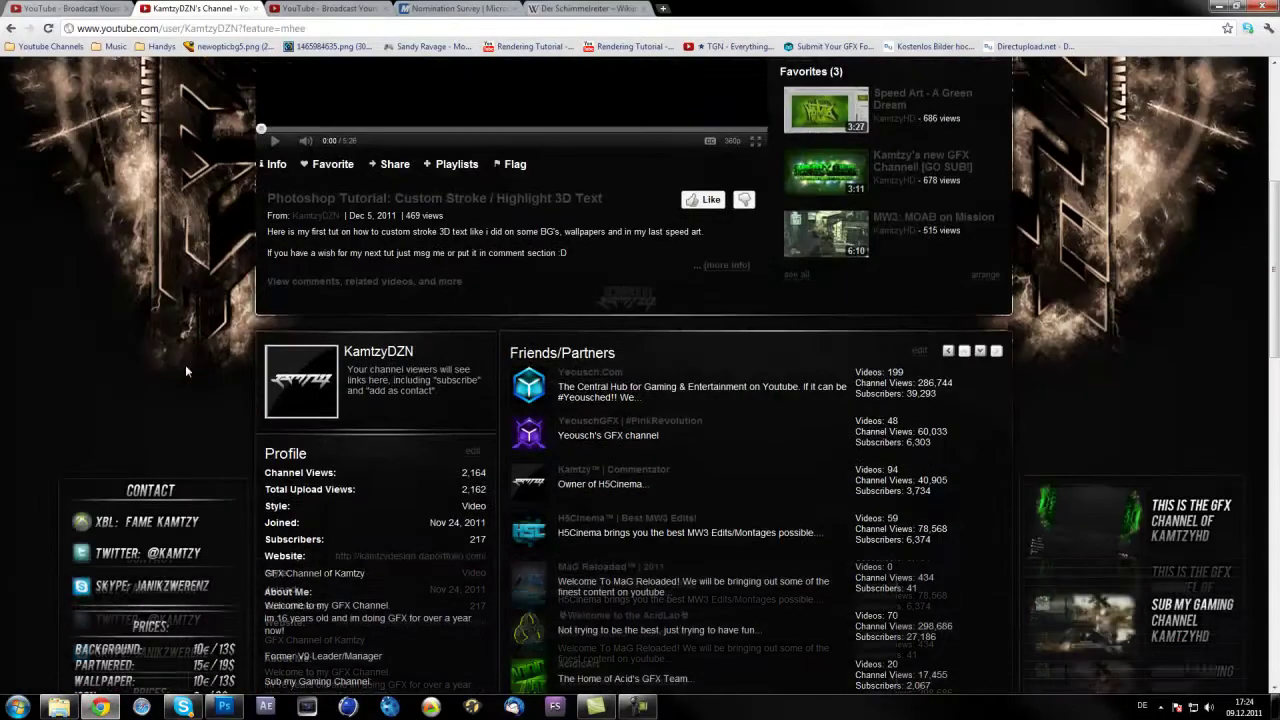
pyautogui.scroll(3, 185, 372)
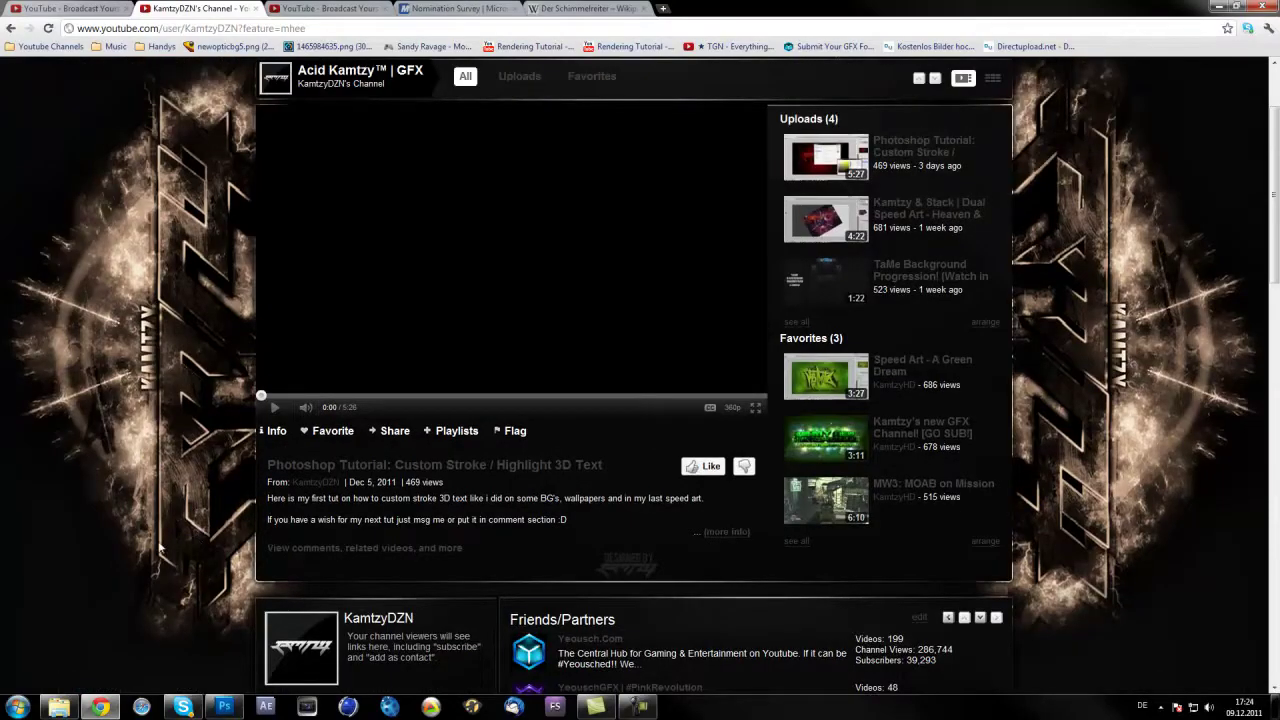
pyautogui.scroll(2, 159, 546)
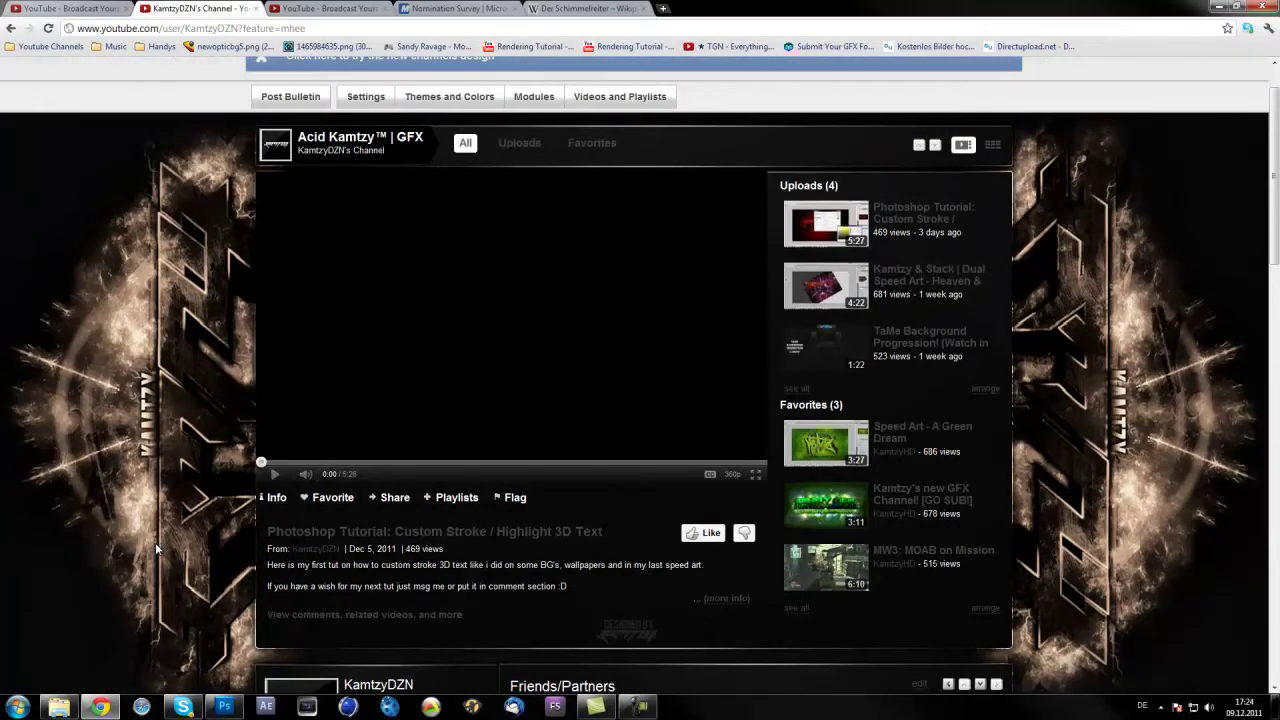
pyautogui.scroll(-1, 157, 548)
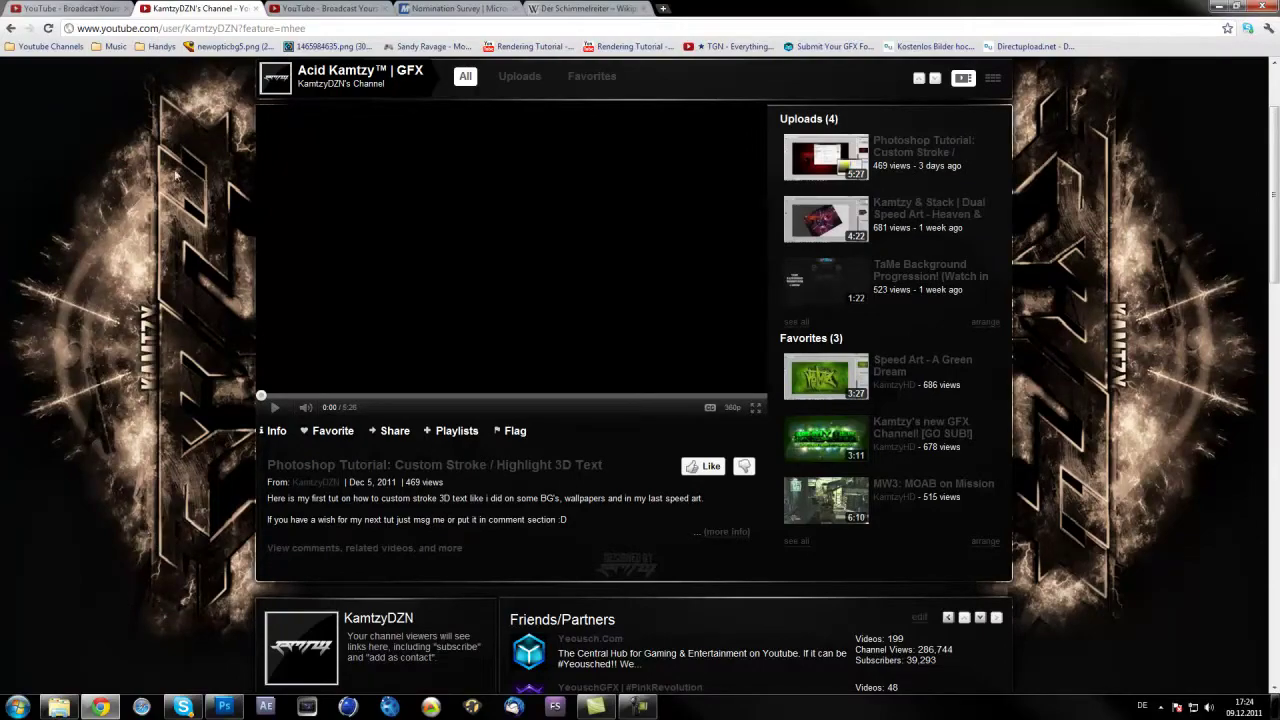
pyautogui.scroll(1, 150, 612)
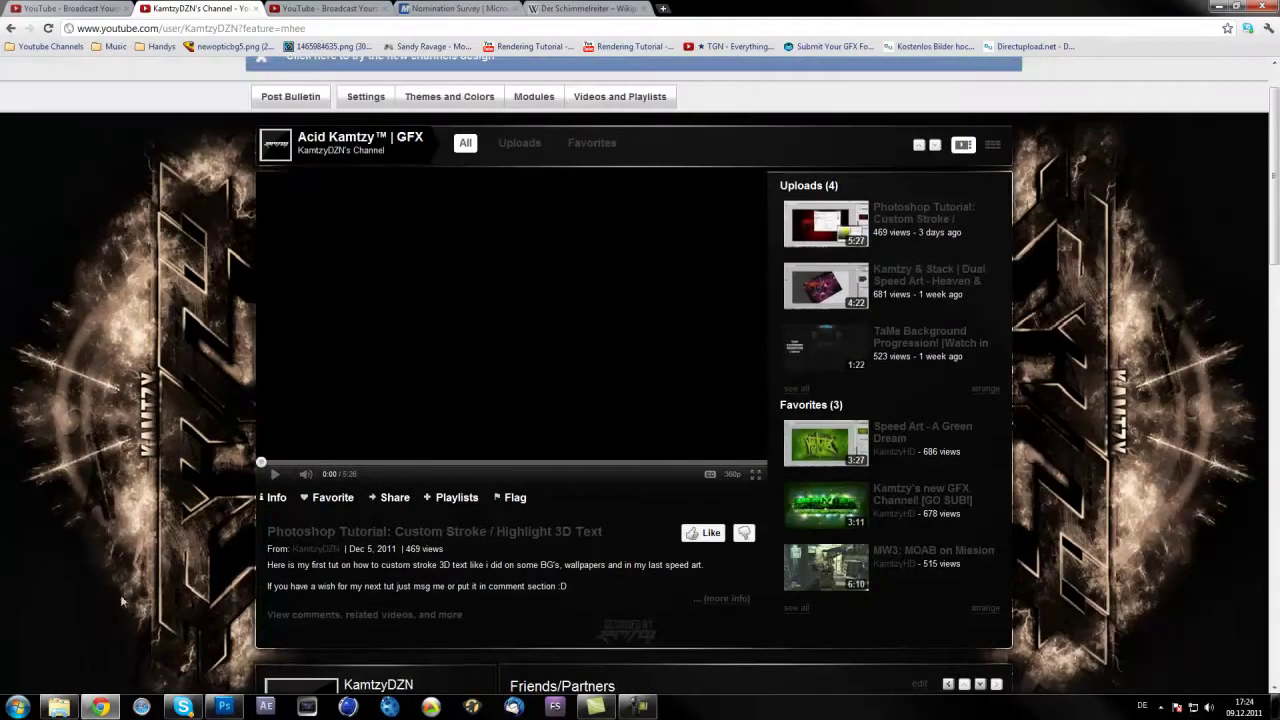
pyautogui.scroll(-1, 202, 524)
pyautogui.scroll(1, 200, 530)
pyautogui.scroll(-1, 200, 532)
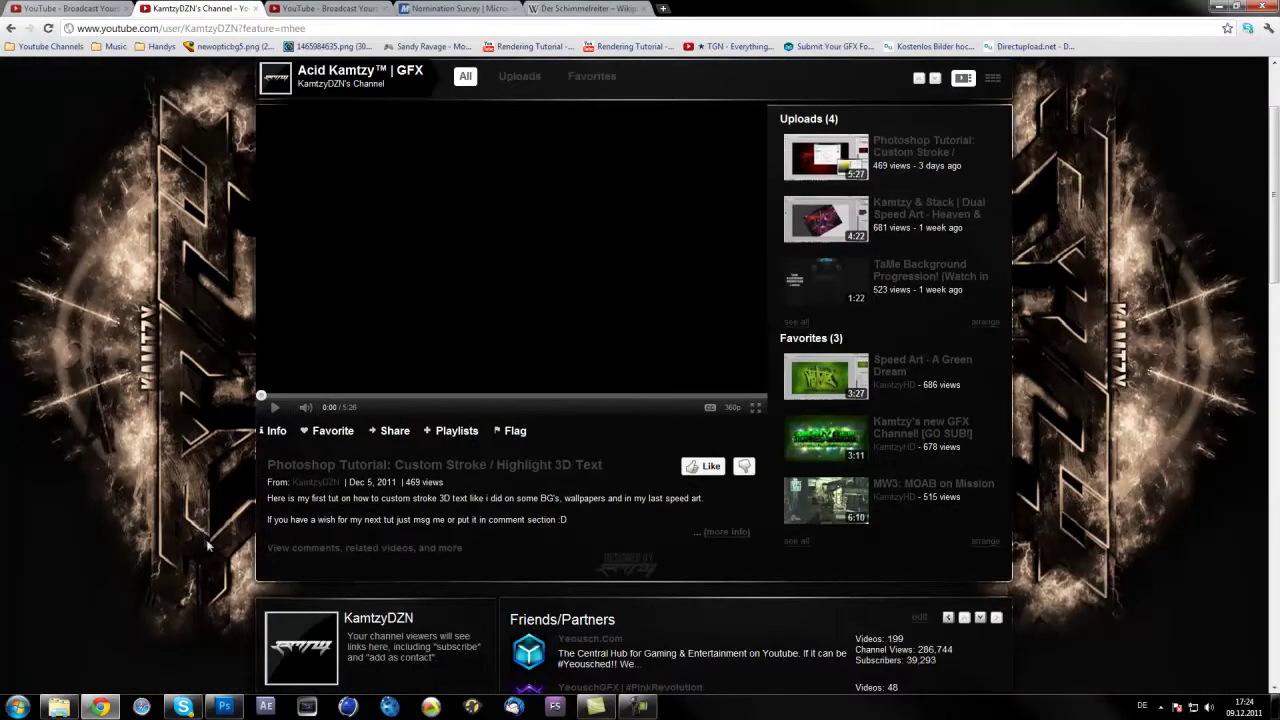
pyautogui.scroll(1, 152, 510)
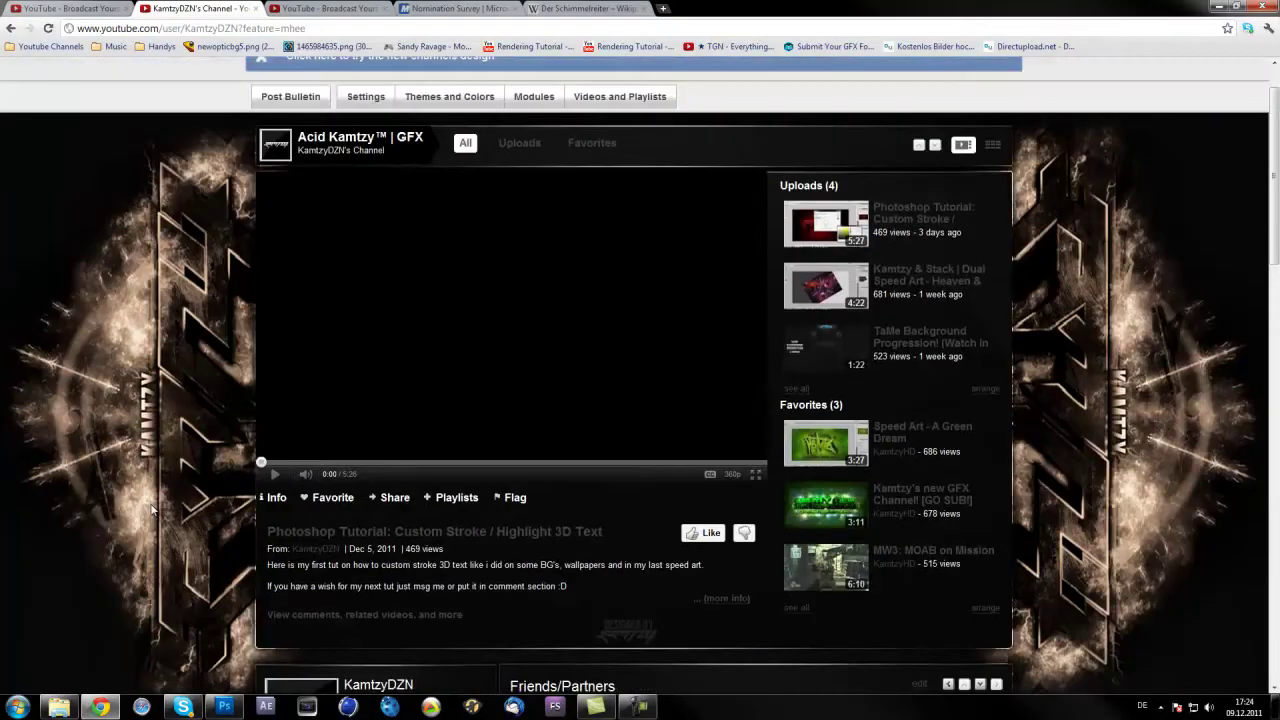
# Switch to Photoshop and temporarily hide Layer 90 copy in Black_White.psd to check which side artwork it holds
pyautogui.click(226, 707)
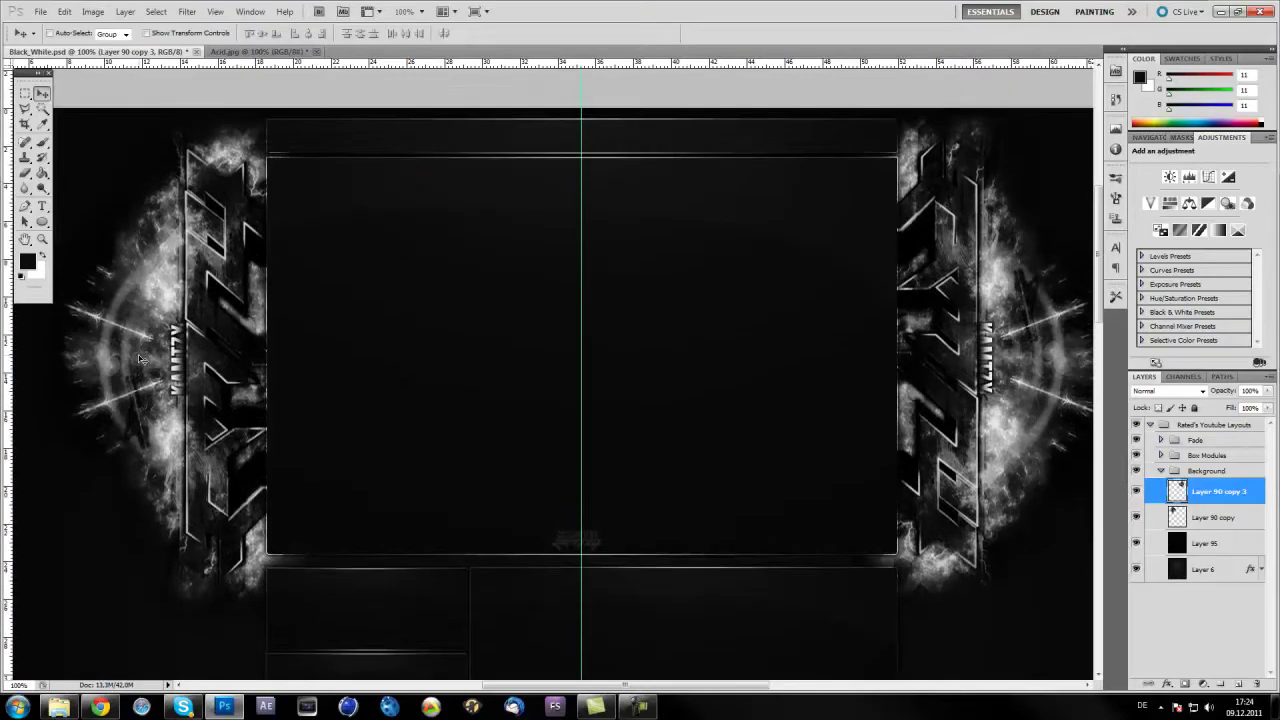
pyautogui.scroll(1, 140, 360)
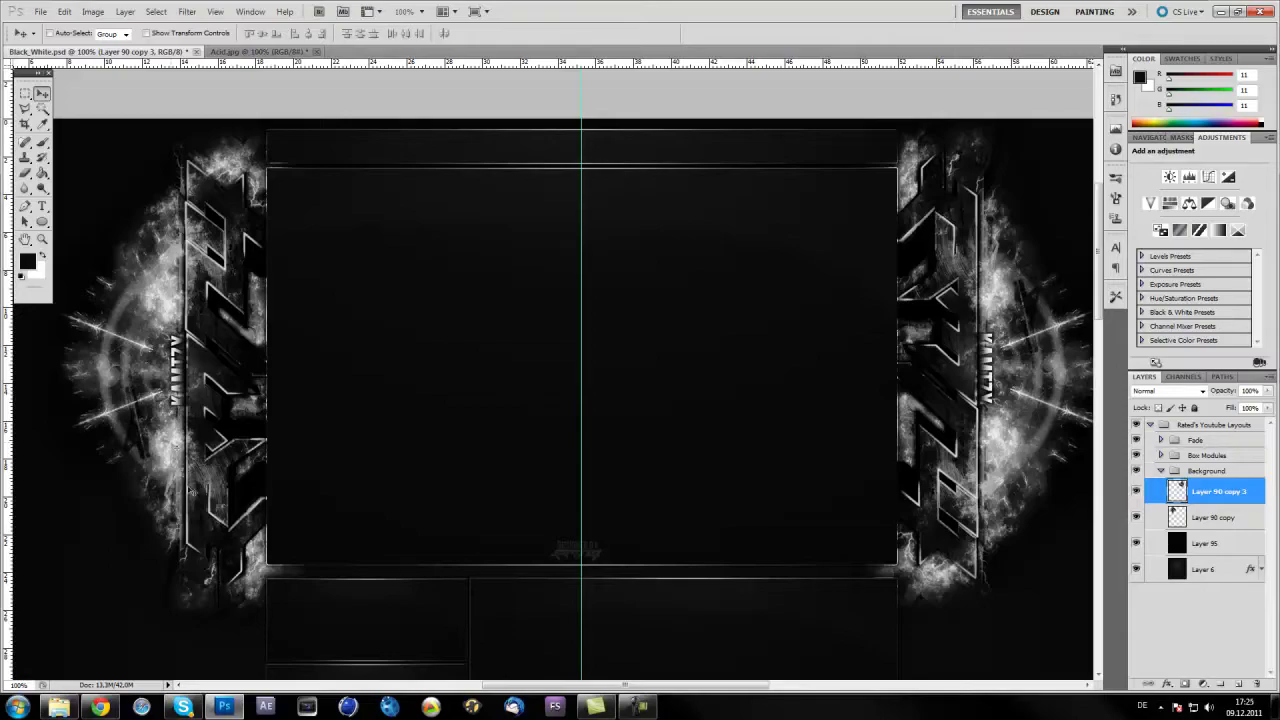
pyautogui.moveTo(520, 687); pyautogui.dragTo(516, 687)
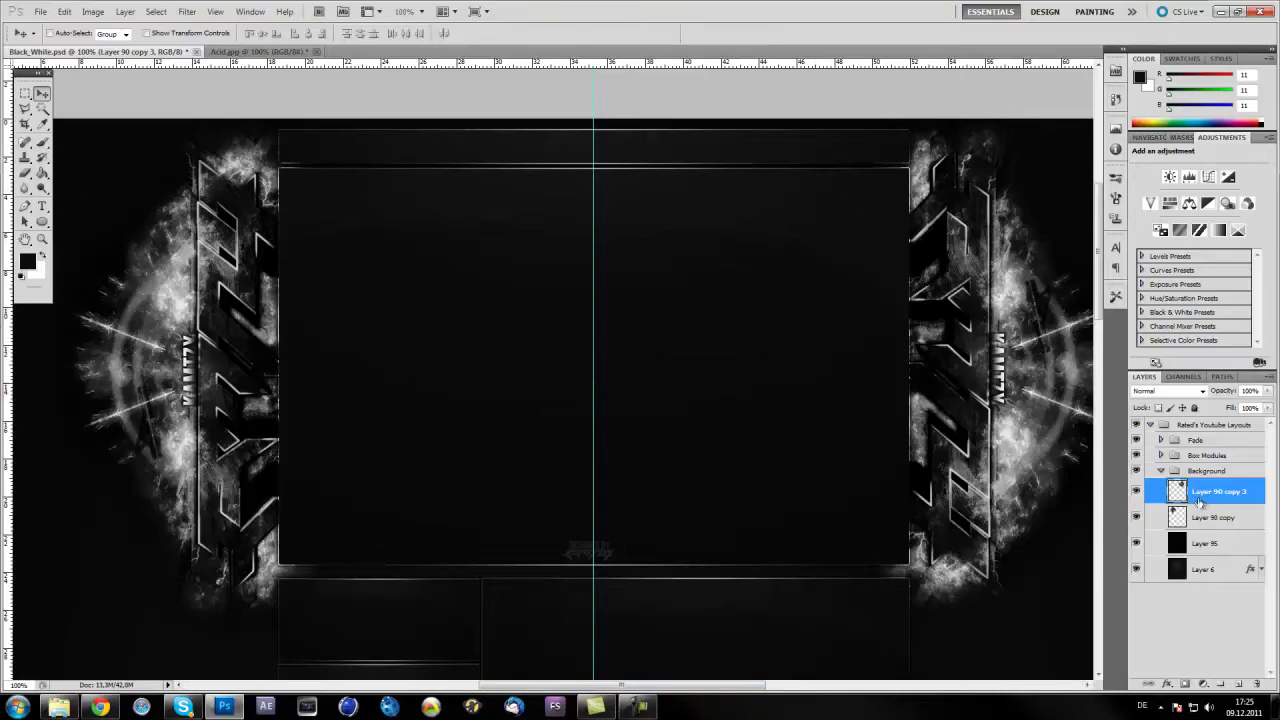
pyautogui.click(1136, 517)
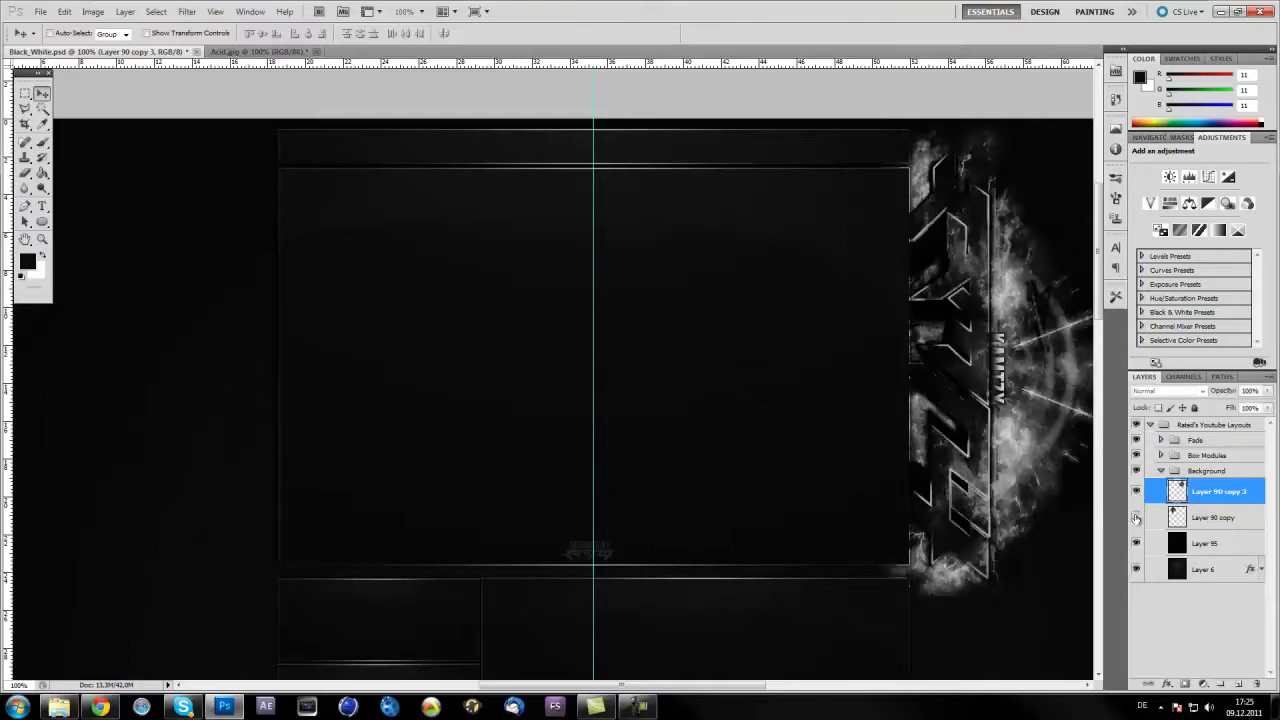
pyautogui.click(1136, 517)
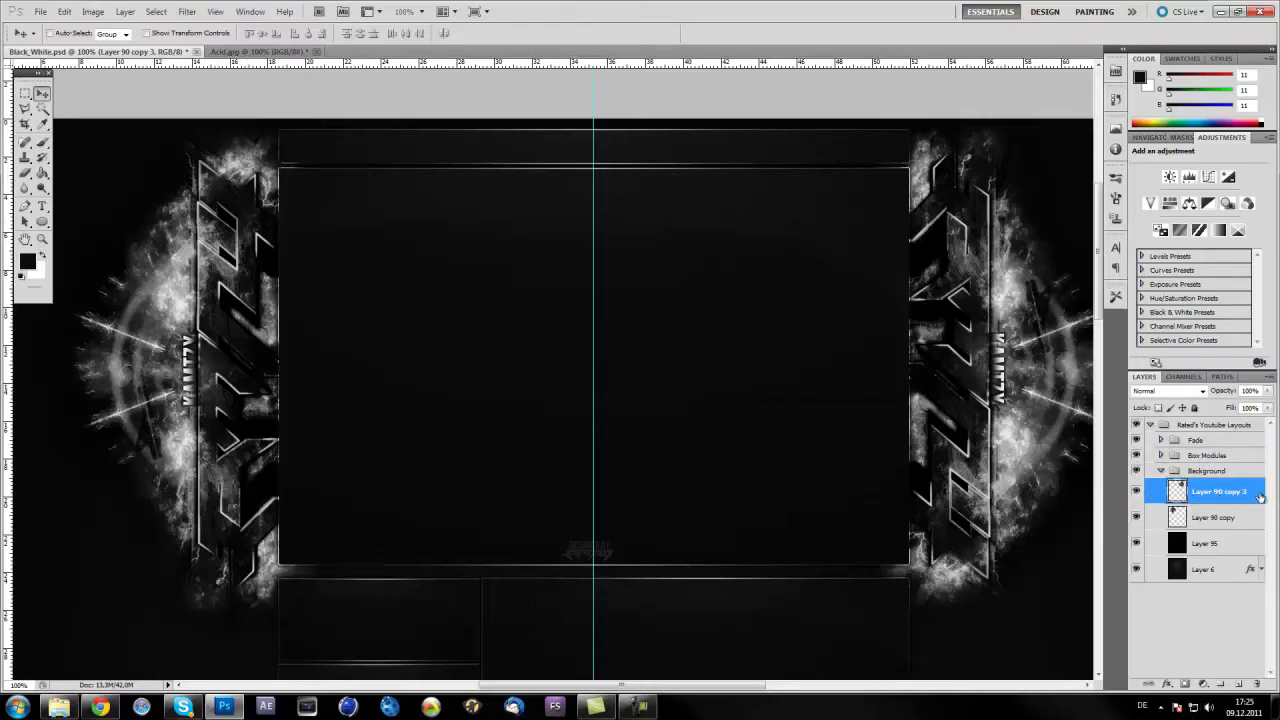
# Add a Gradient Map adjustment layer above Layer 90 copy 3 and open its gradient for editing
pyautogui.click(1204, 686)
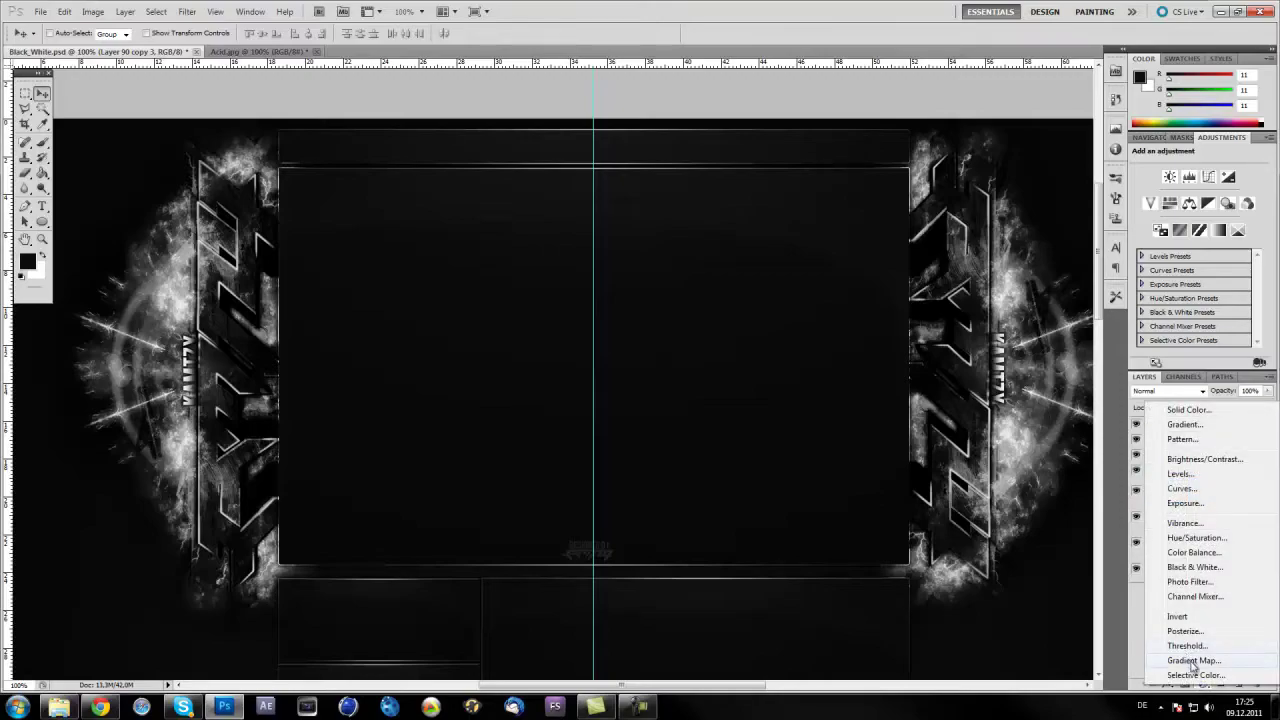
pyautogui.click(1218, 662)
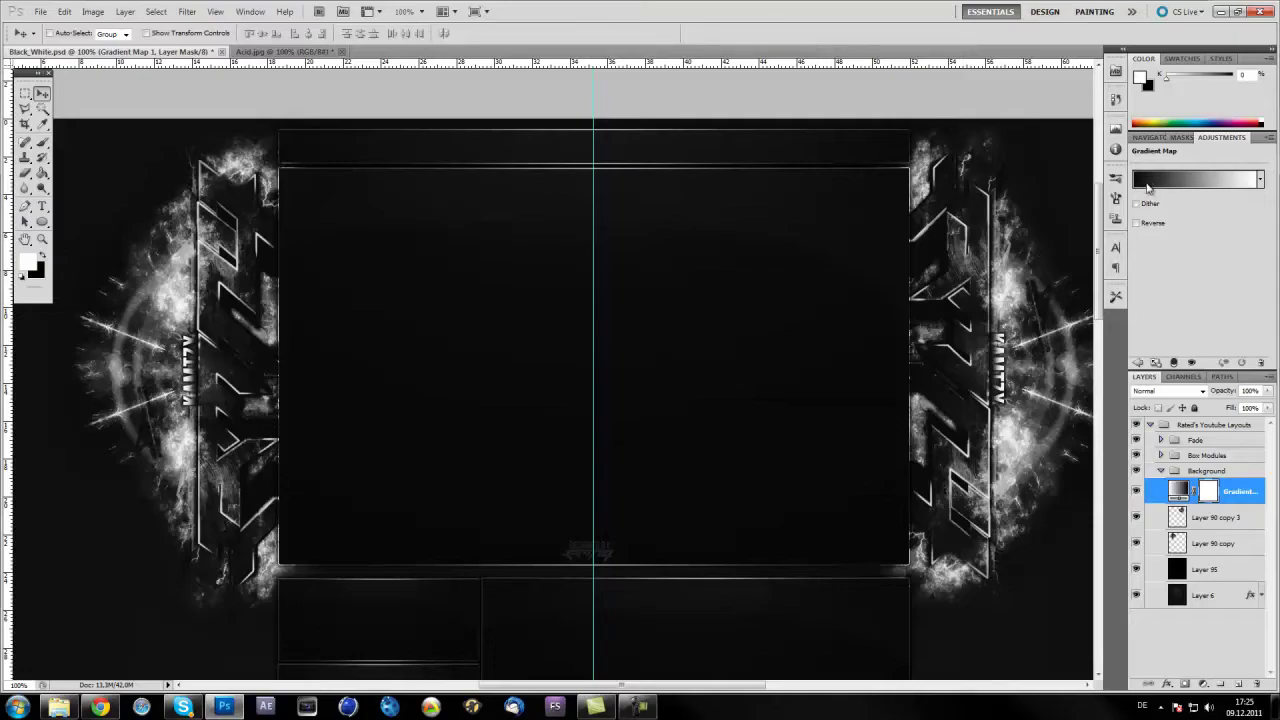
pyautogui.click(1148, 186)
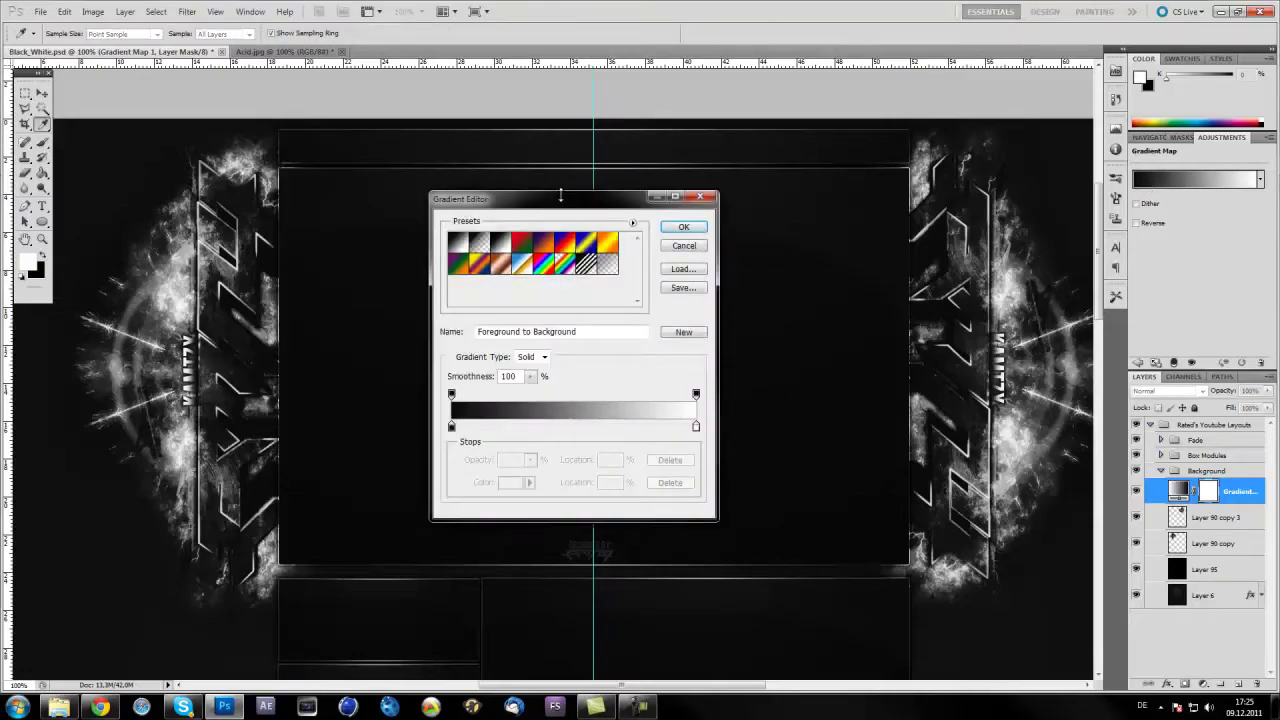
pyautogui.moveTo(561, 204); pyautogui.dragTo(575, 193)
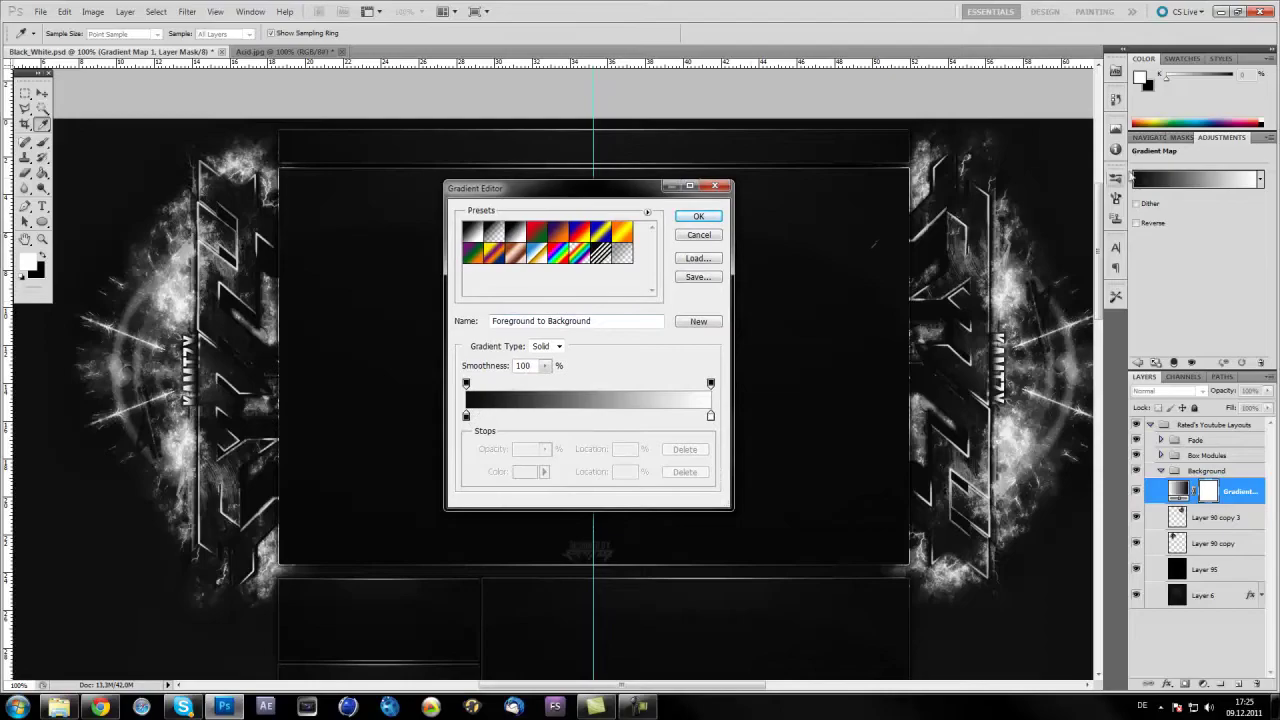
# Set the gradient's dark starting stop to brown 8c4d1a, keeping the white end stop, and apply the gradient
pyautogui.doubleClick(466, 416)
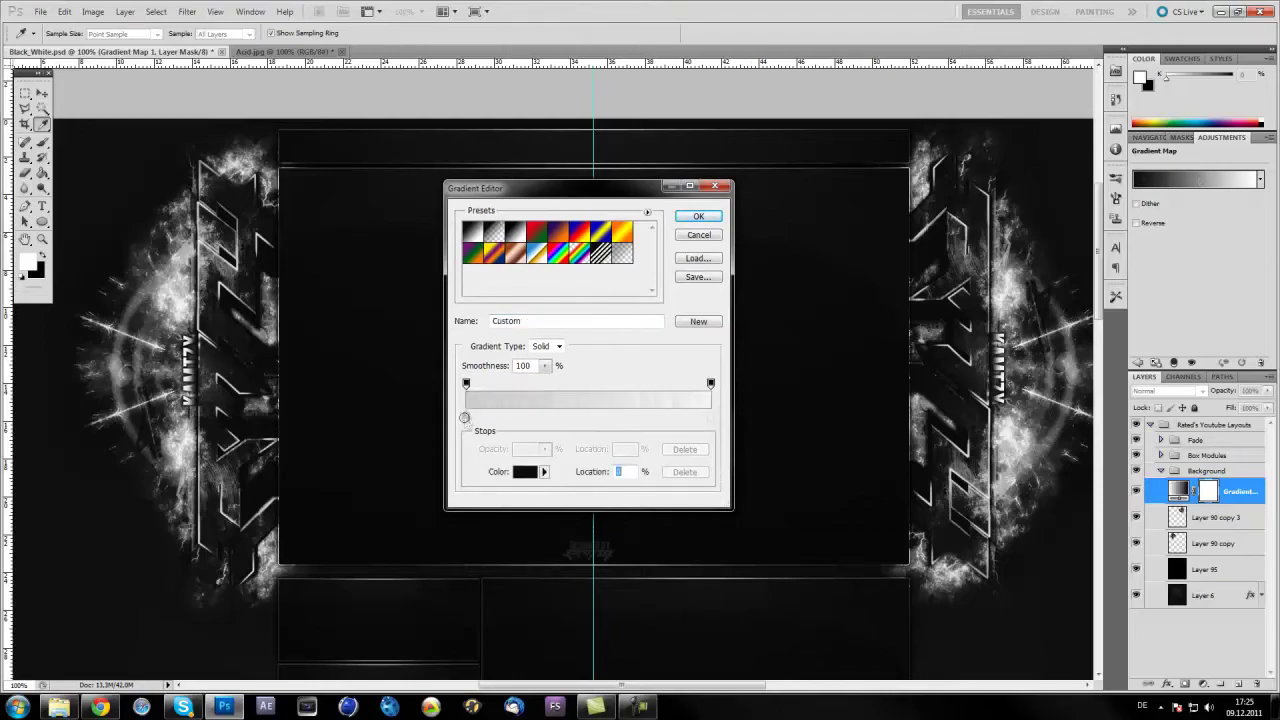
pyautogui.moveTo(880, 288); pyautogui.dragTo(768, 440)
pyautogui.click(875, 563)
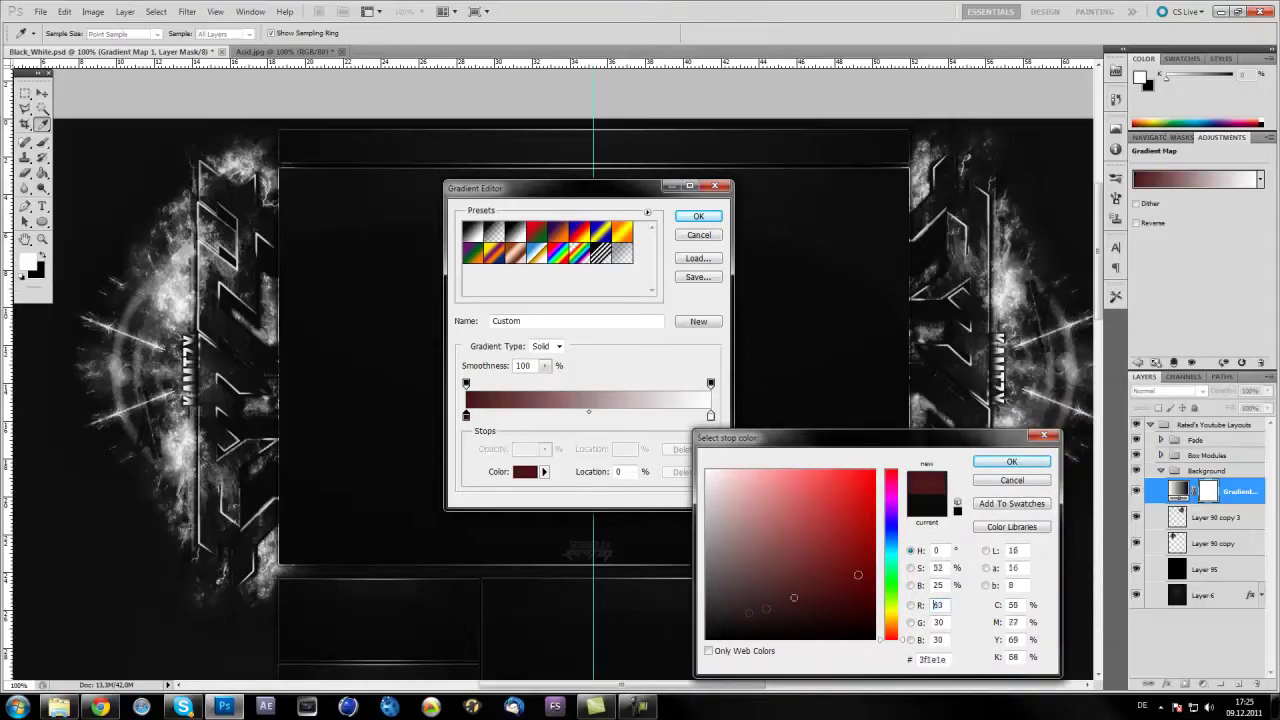
pyautogui.moveTo(888, 612); pyautogui.dragTo(889, 628)
pyautogui.click(862, 567)
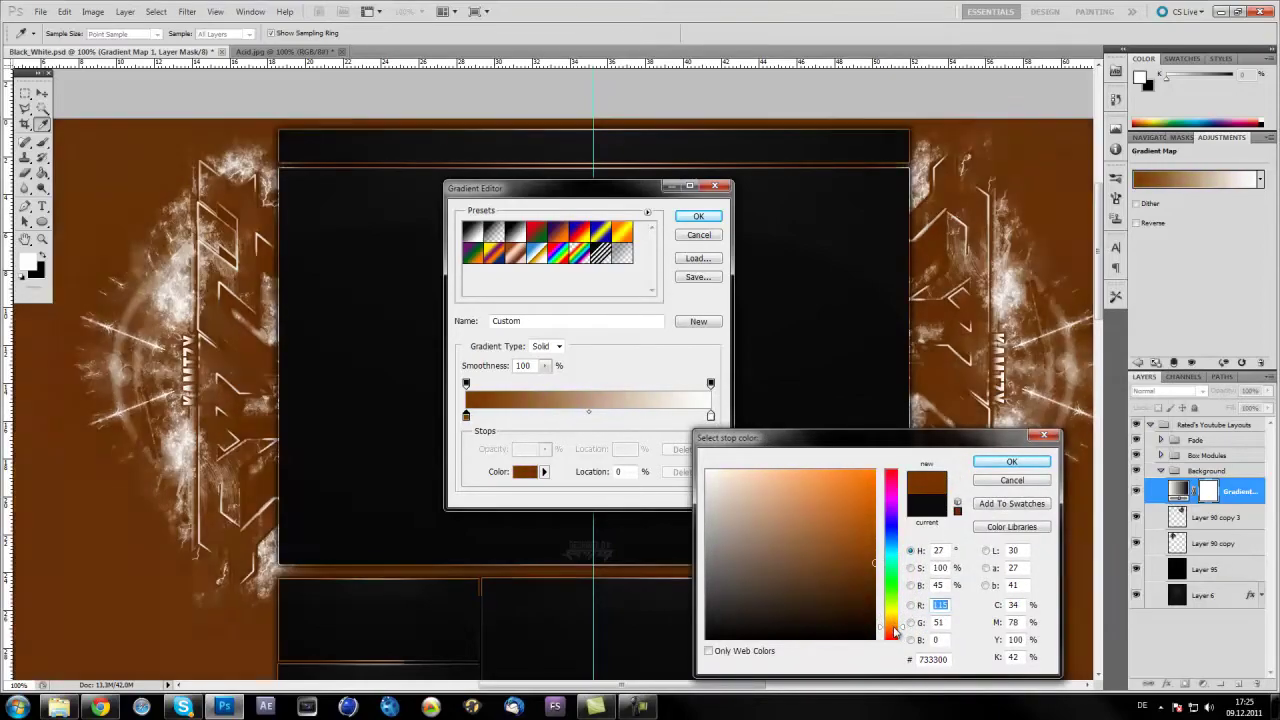
pyautogui.moveTo(862, 567); pyautogui.dragTo(844, 546)
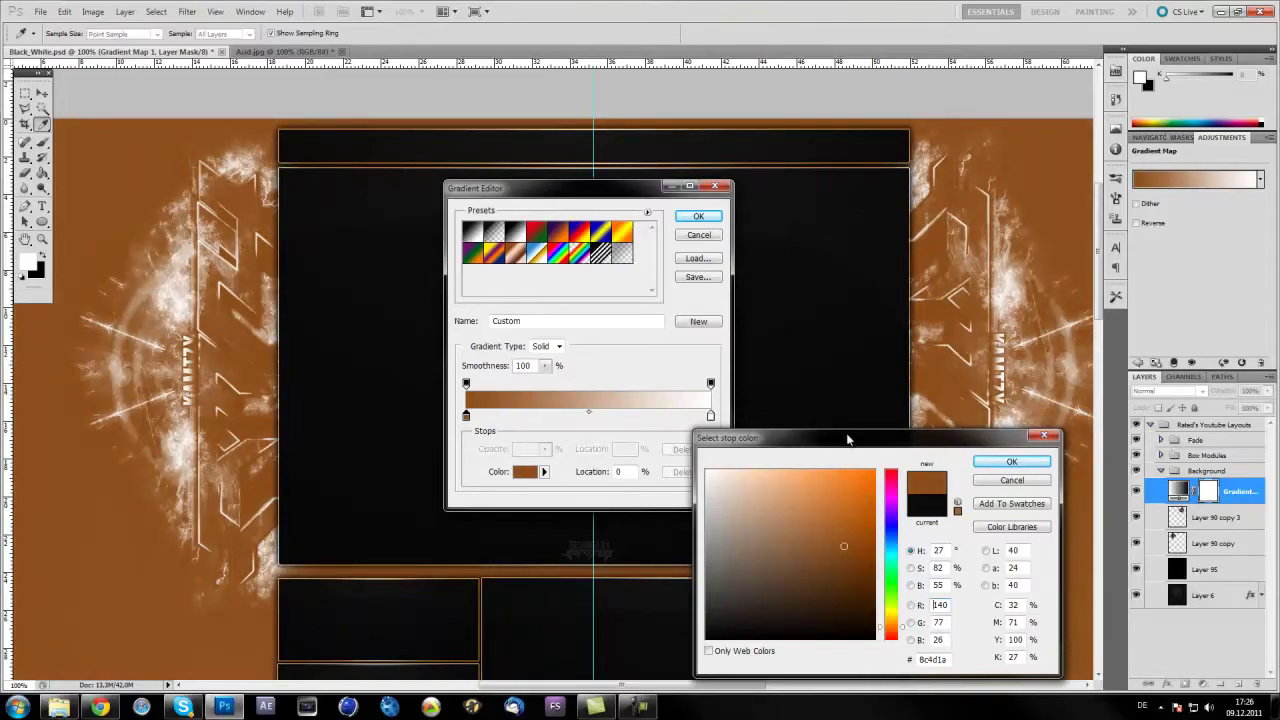
pyautogui.moveTo(847, 439); pyautogui.dragTo(817, 346)
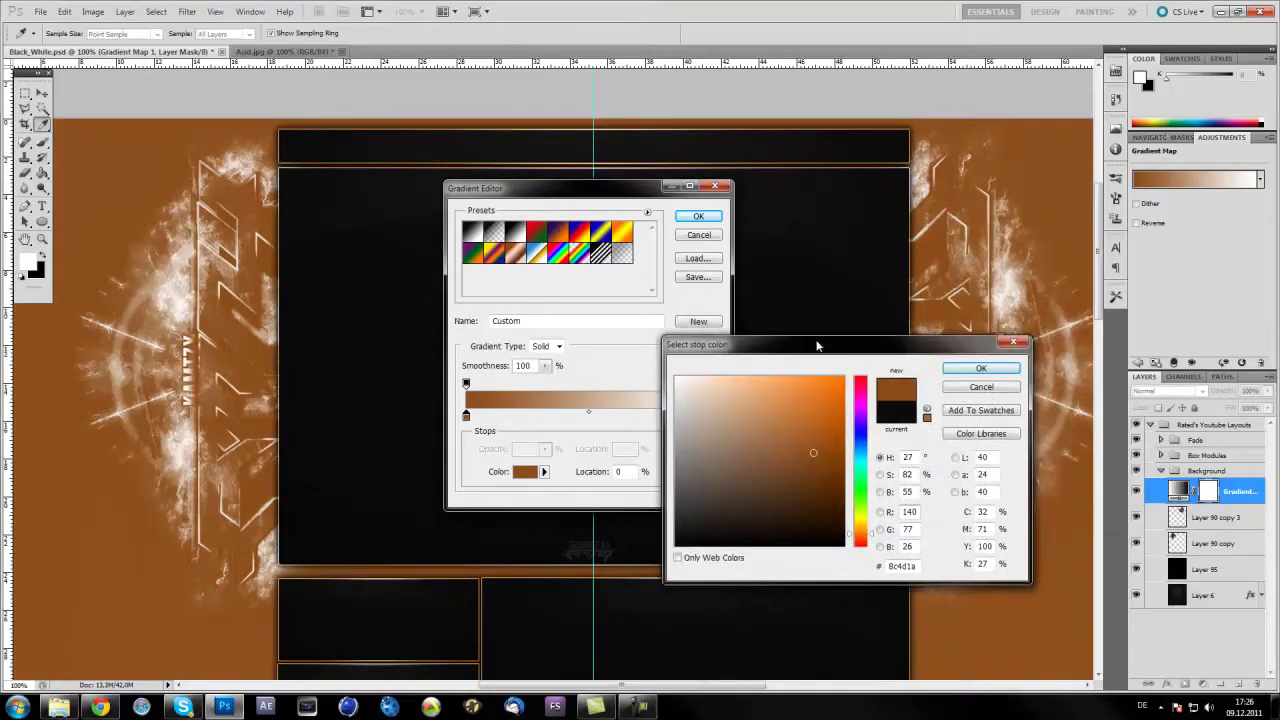
pyautogui.click(980, 368)
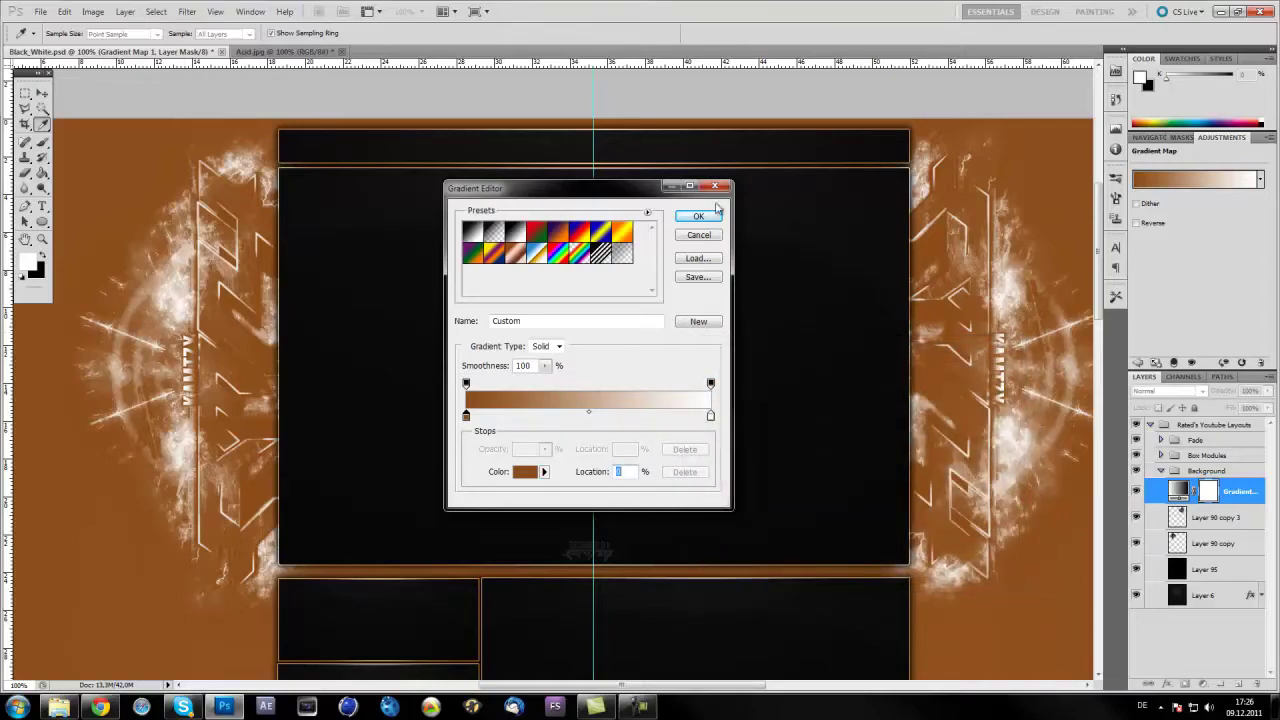
pyautogui.moveTo(560, 188); pyautogui.dragTo(601, 230)
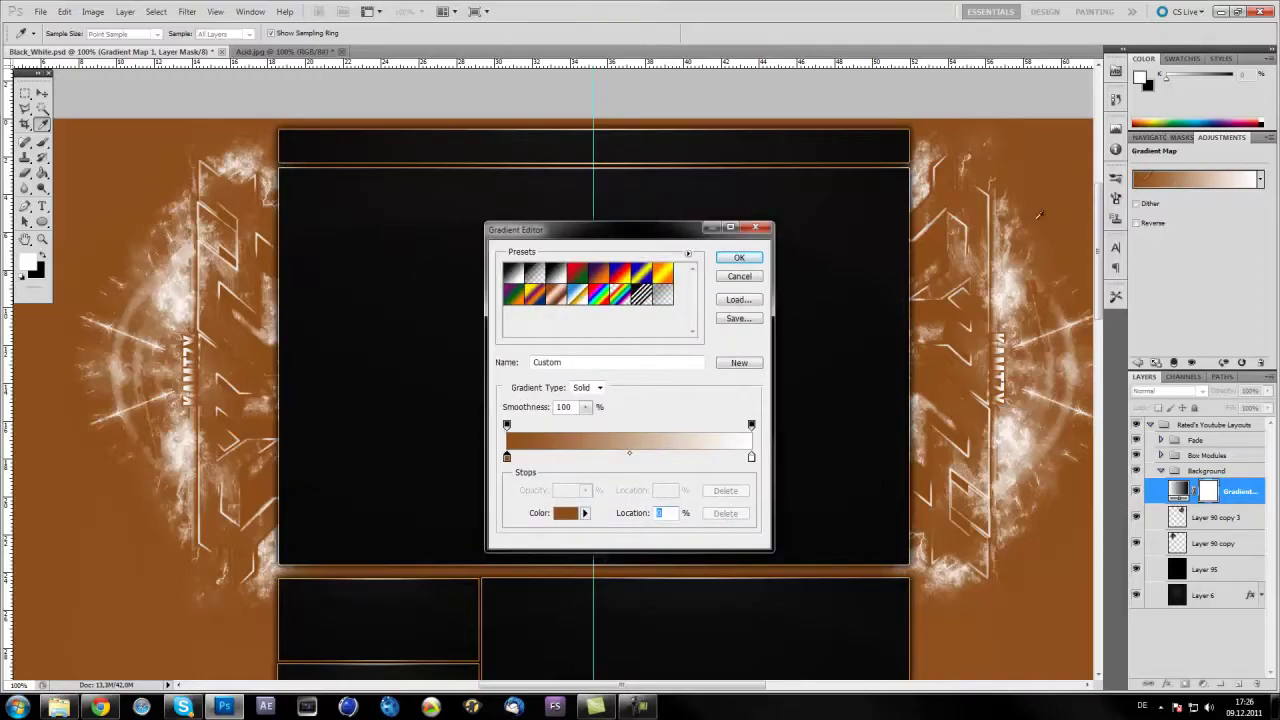
pyautogui.click(740, 257)
pyautogui.click(1222, 182)
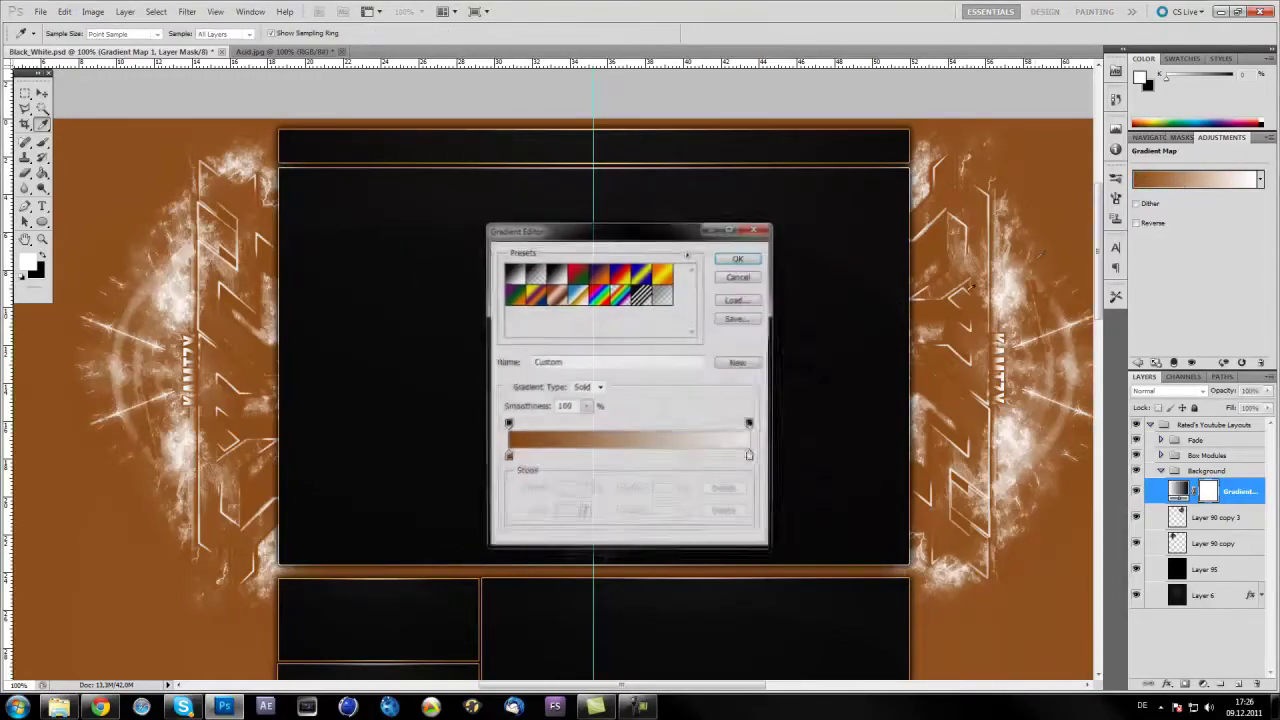
pyautogui.click(740, 258)
pyautogui.press('v')
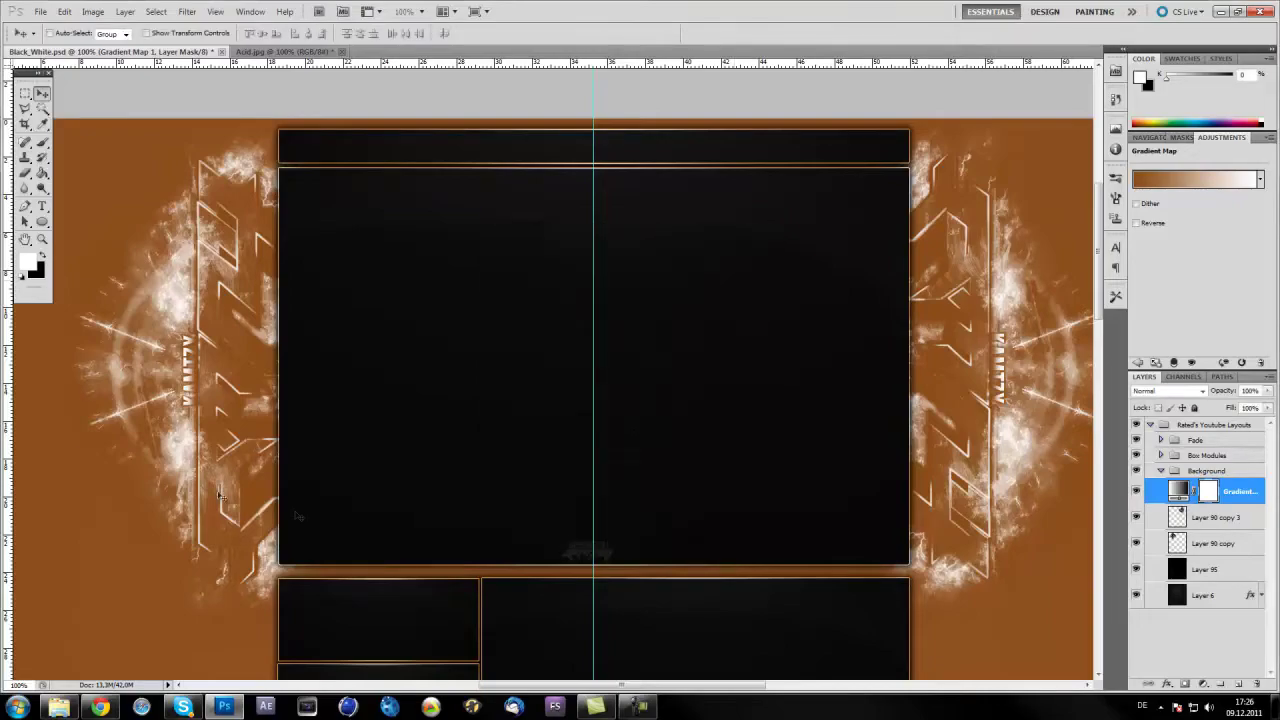
# Set the gradient map layer's blend mode to Overlay
pyautogui.scroll(-5, 297, 516)
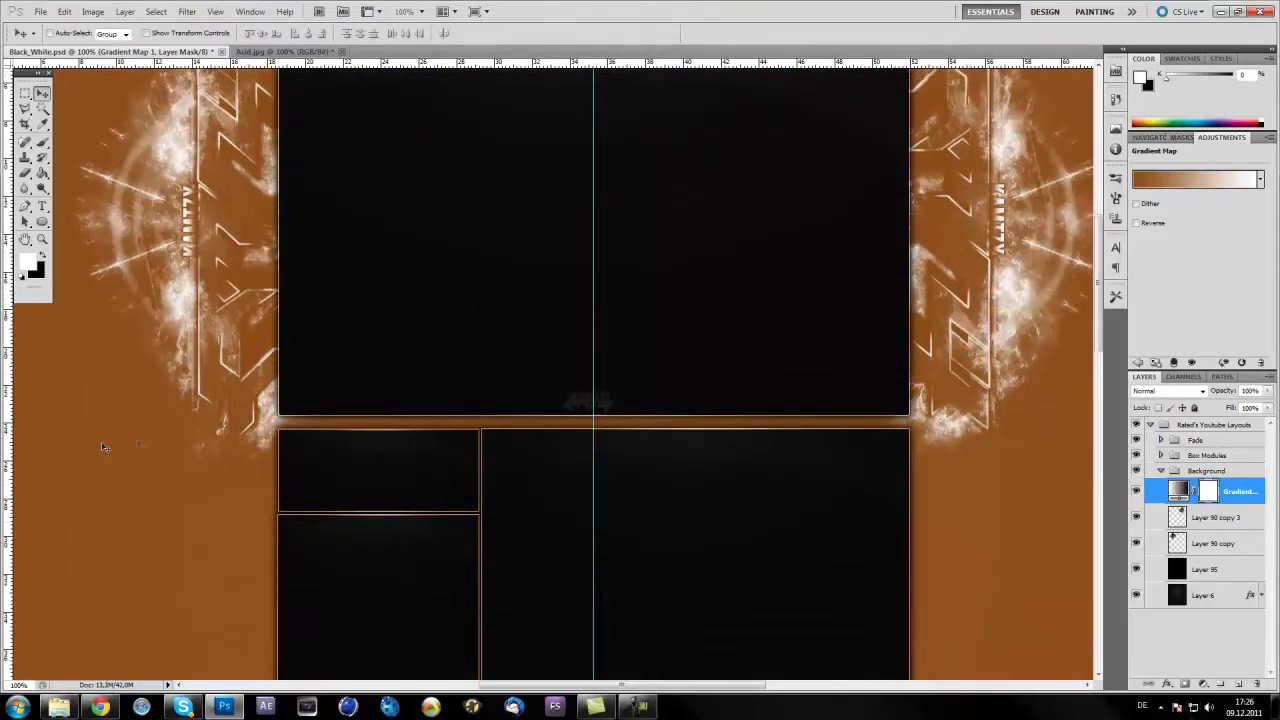
pyautogui.scroll(5, 103, 447)
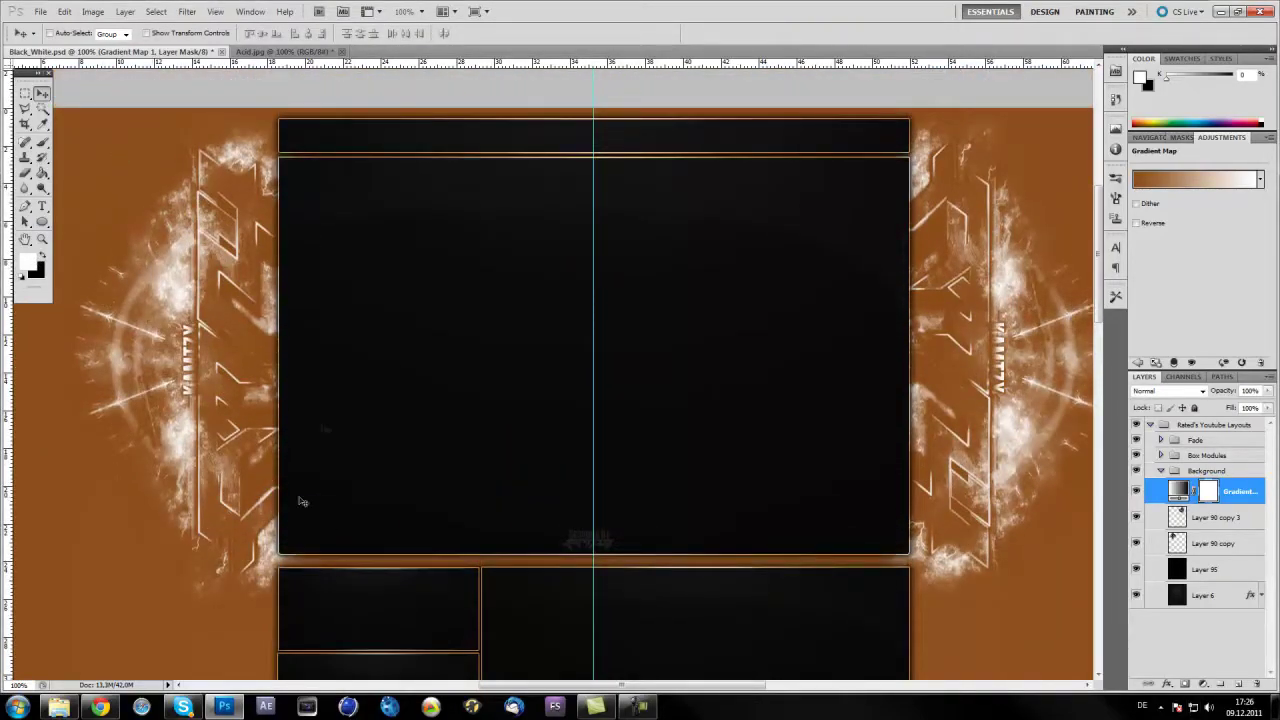
pyautogui.scroll(2, 150, 568)
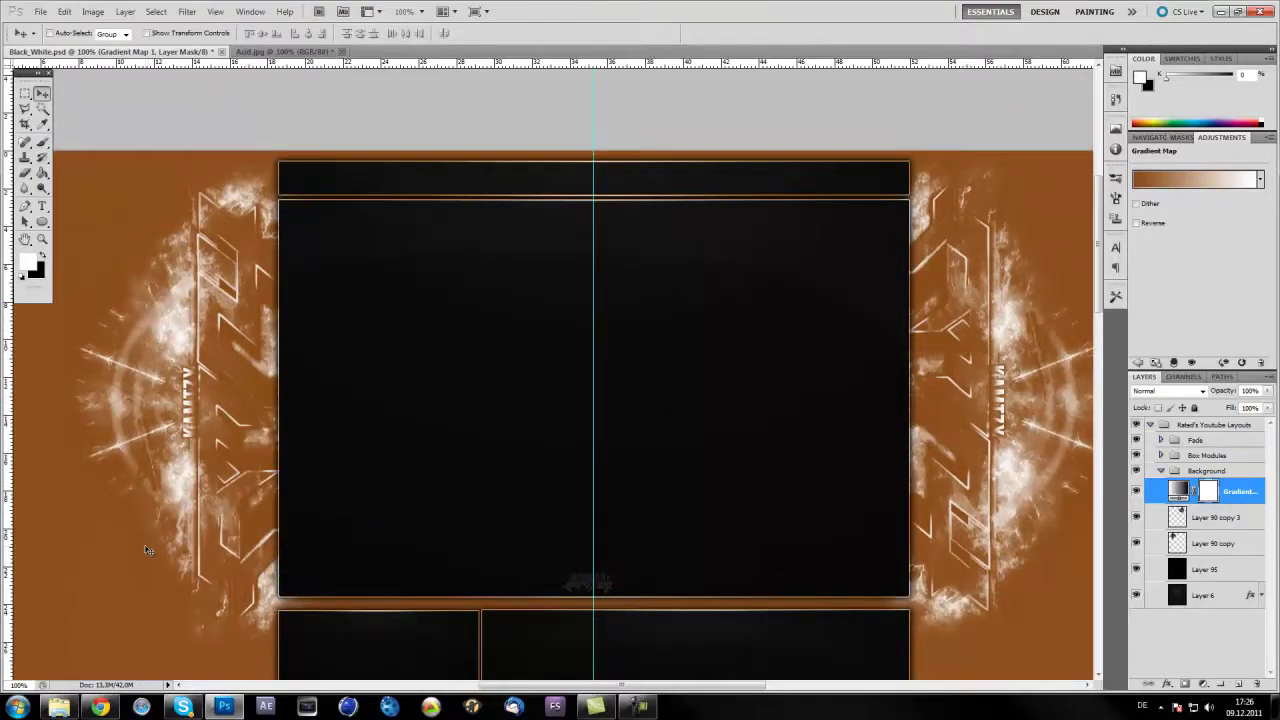
pyautogui.scroll(1, 147, 550)
pyautogui.scroll(-2, 295, 208)
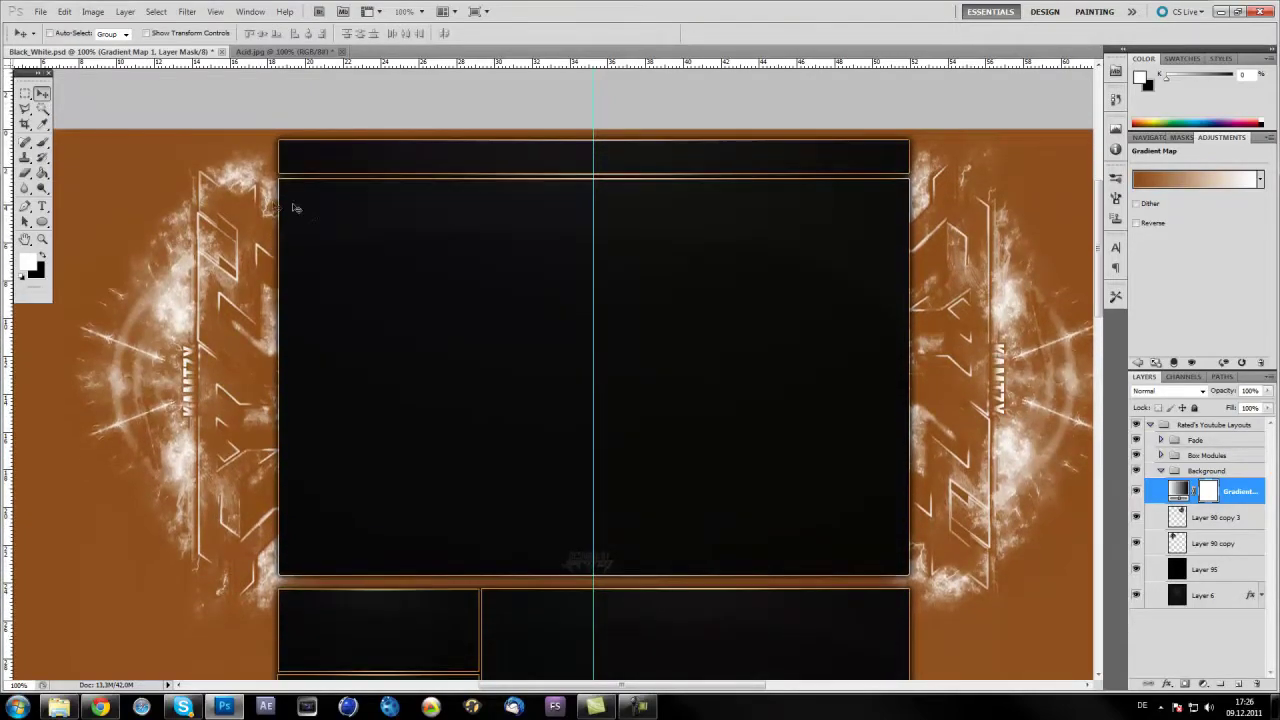
pyautogui.click(1242, 490)
pyautogui.click(1175, 391)
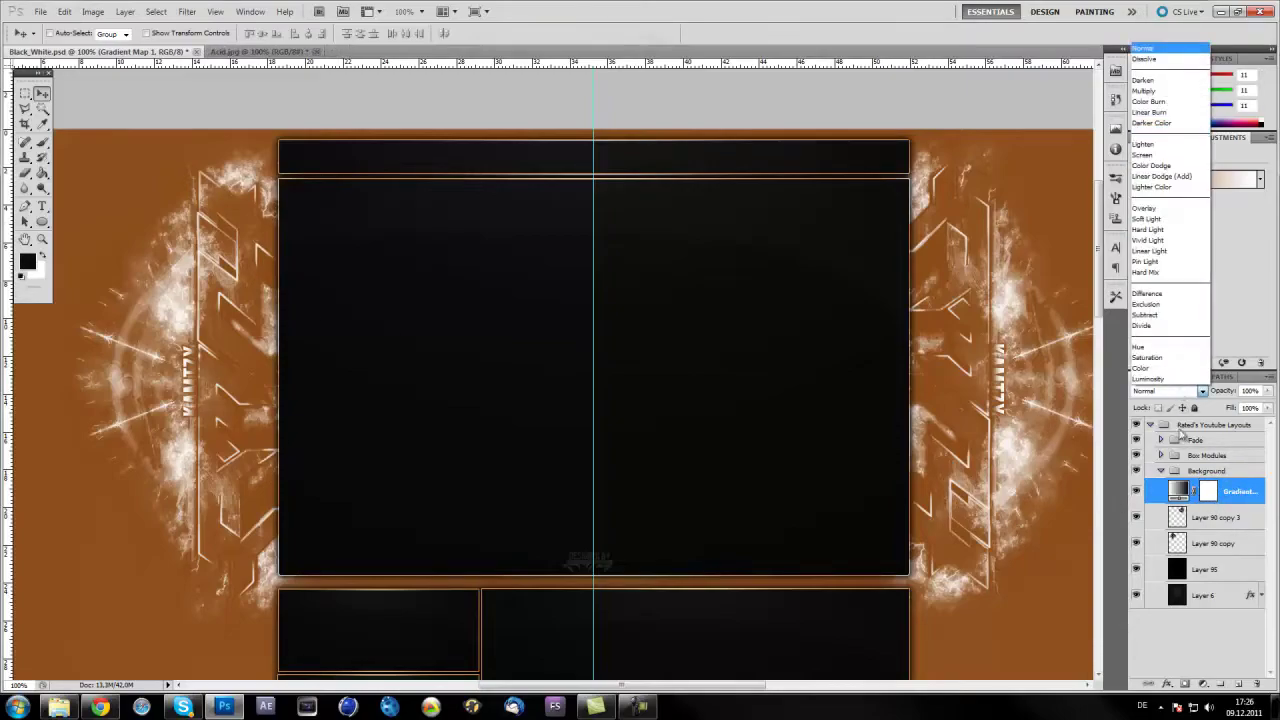
pyautogui.click(1152, 209)
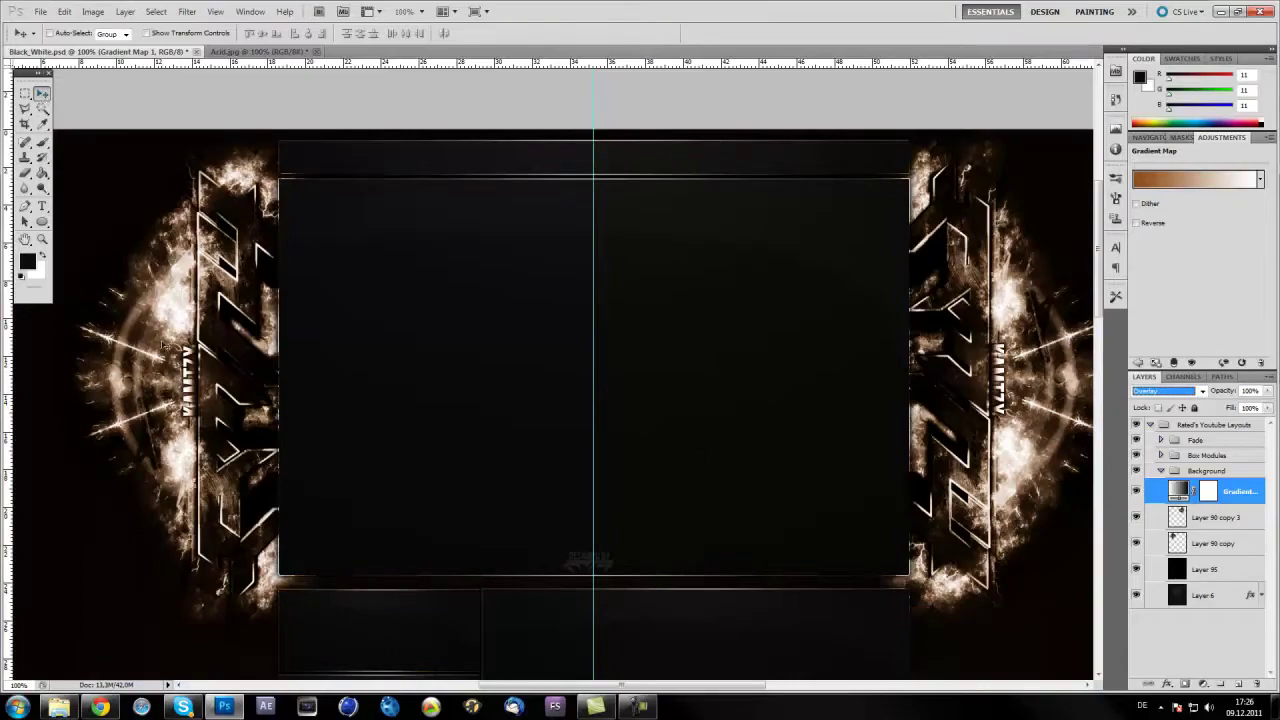
pyautogui.scroll(-5, 160, 355)
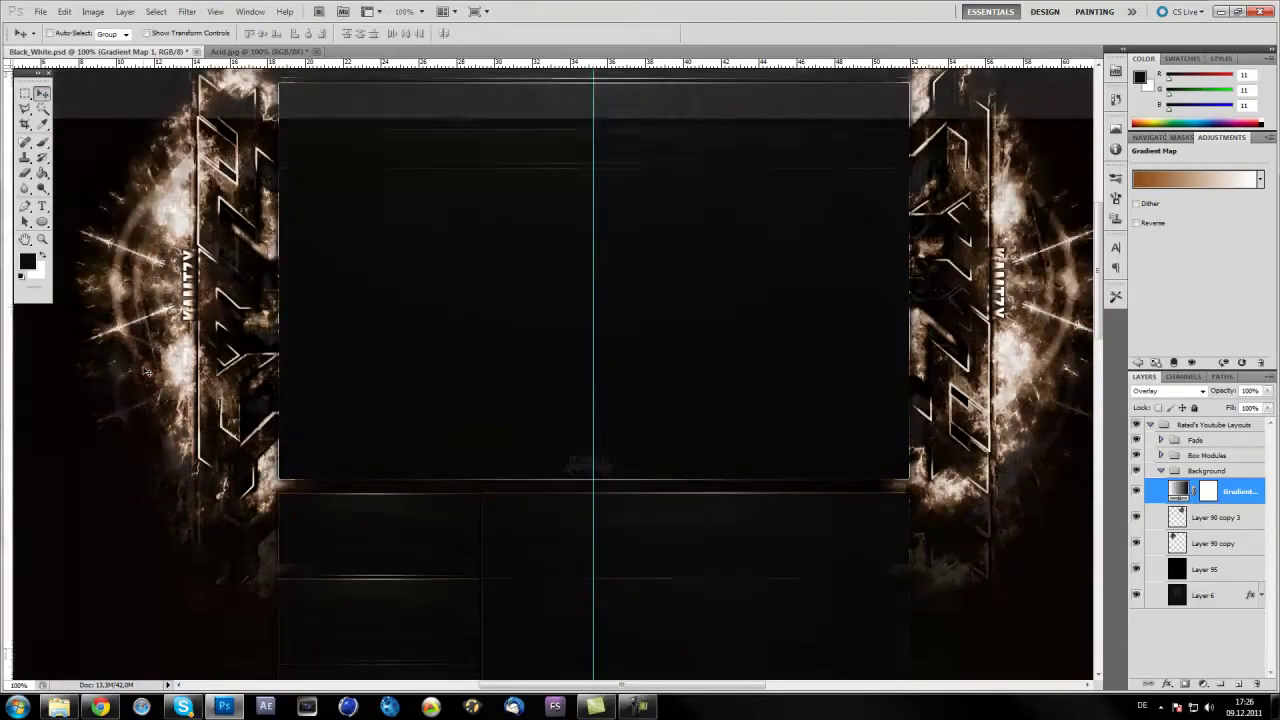
pyautogui.scroll(-3, 148, 420)
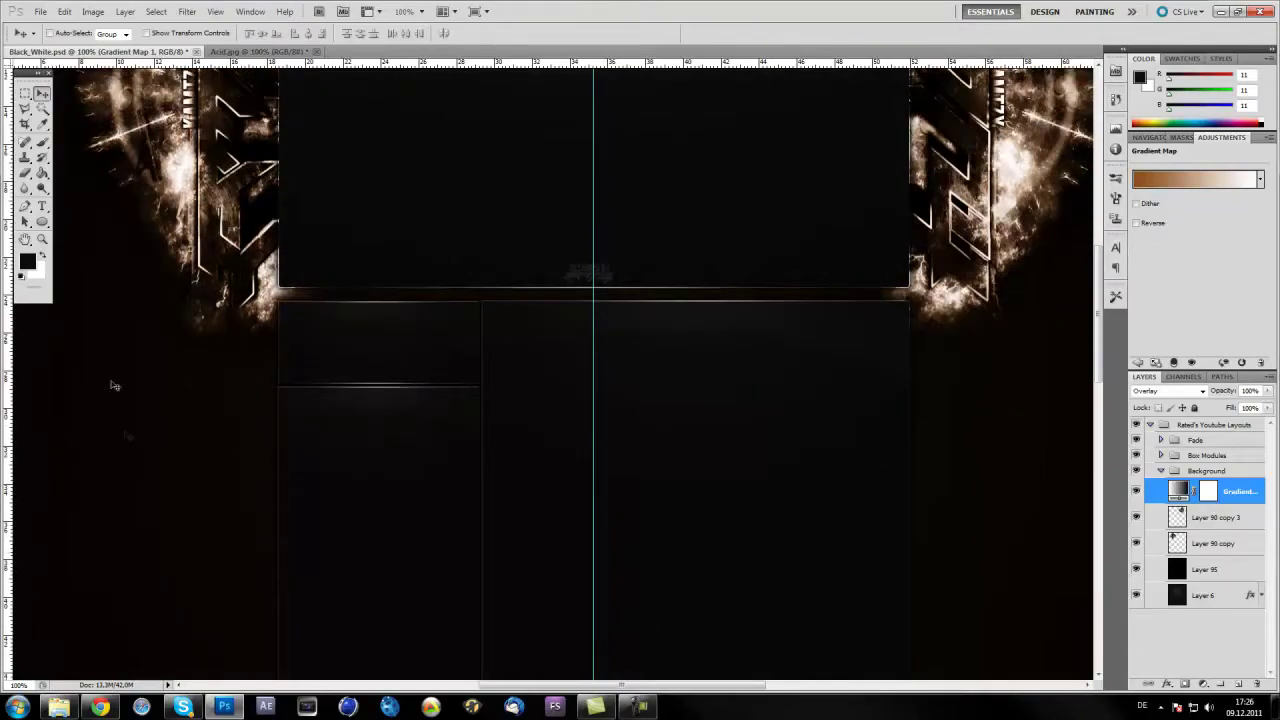
pyautogui.scroll(1, 160, 482)
pyautogui.scroll(1, 160, 482)
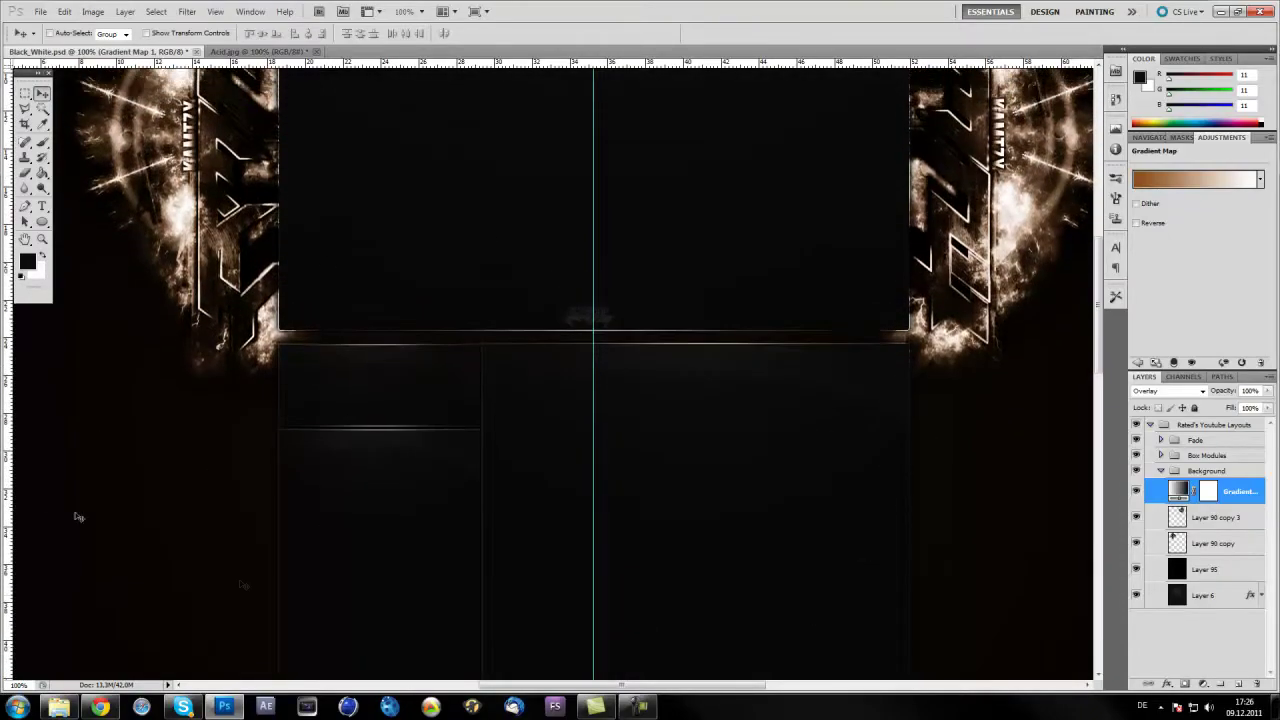
pyautogui.scroll(2, 212, 508)
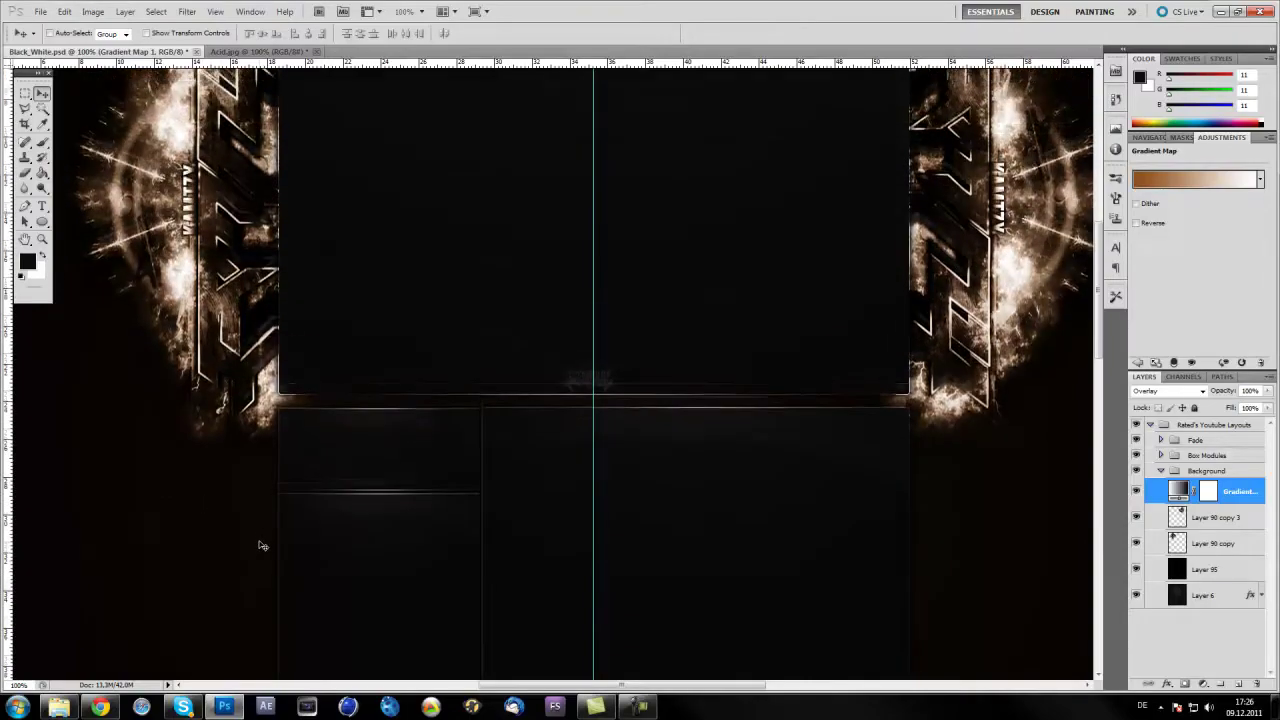
# Clip the gradient map to Layer 90 copy 3, and place a duplicate of it clipped to Layer 90 copy
pyautogui.scroll(-3, 360, 564)
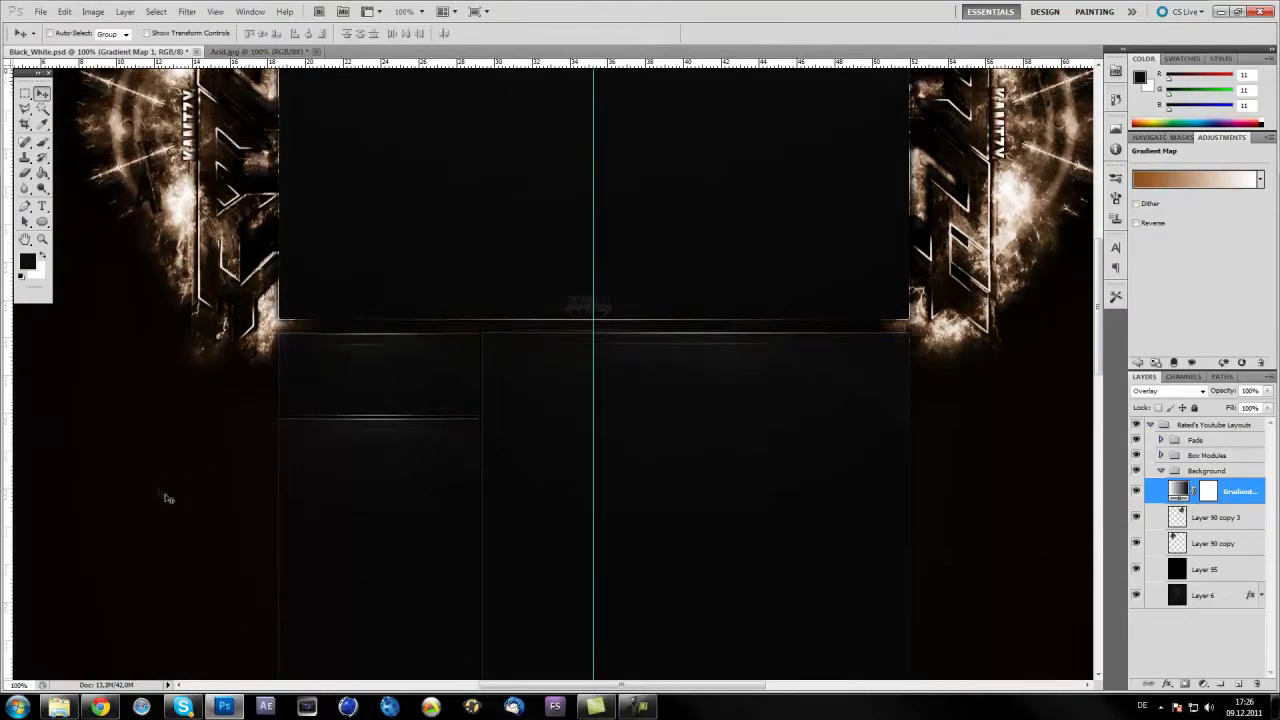
pyautogui.scroll(5, 434, 560)
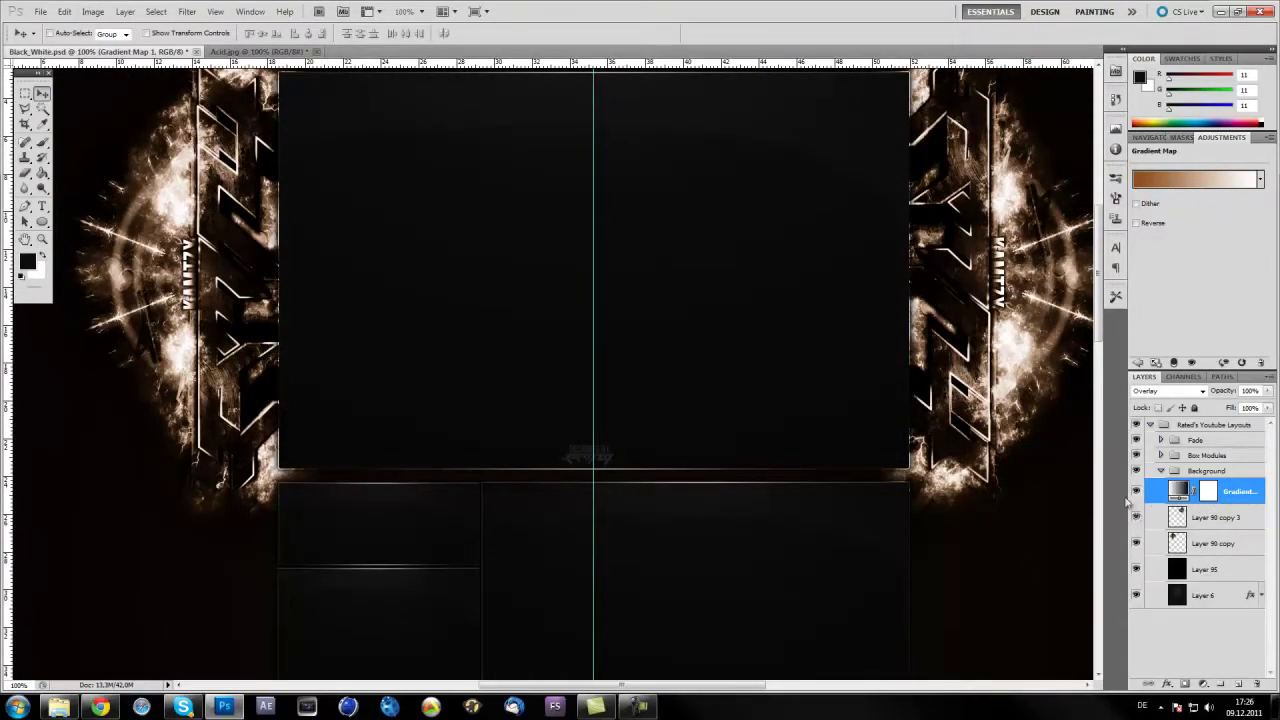
pyautogui.keyDown('alt'); pyautogui.click(1230, 505); pyautogui.keyUp('alt')
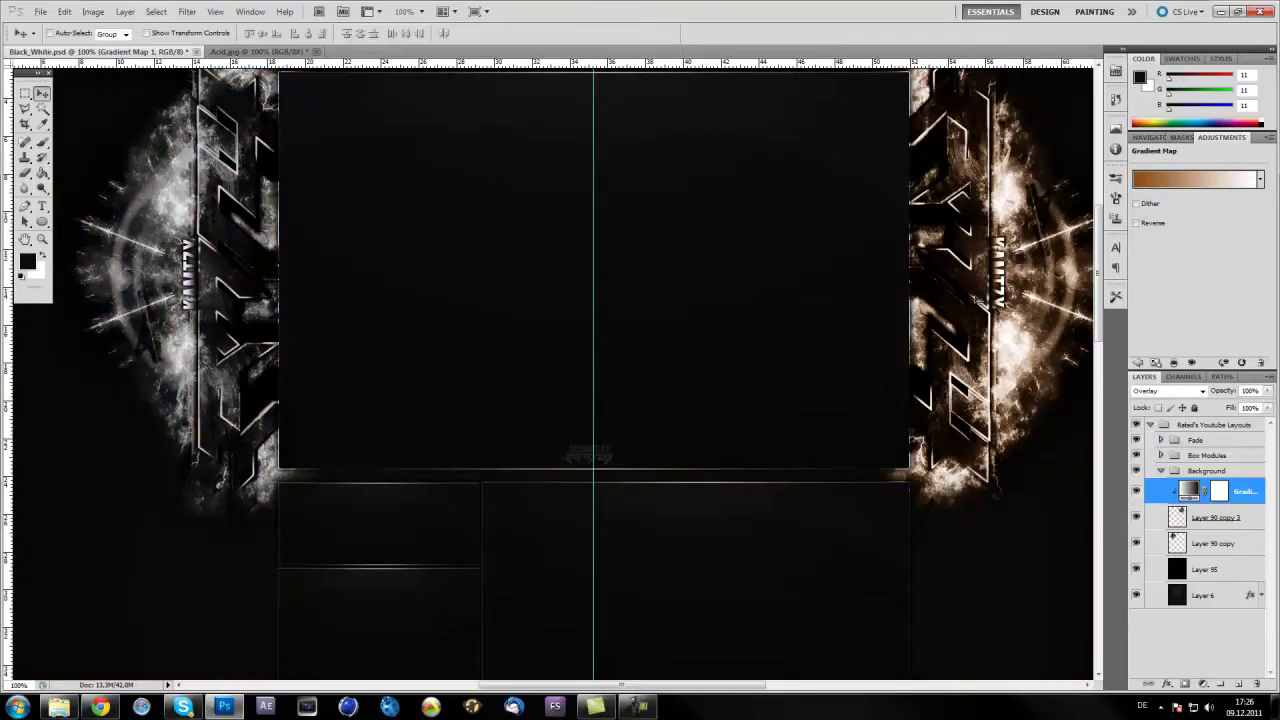
pyautogui.moveTo(1240, 490); pyautogui.dragTo(1243, 555)
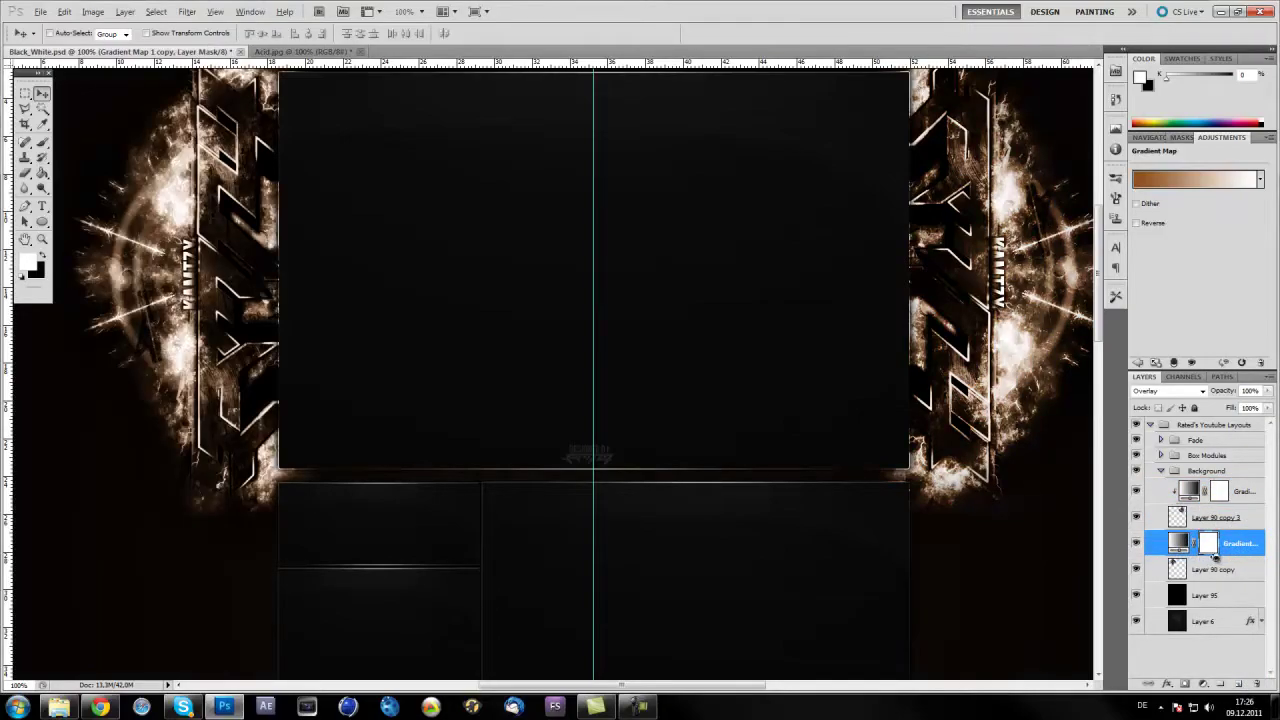
pyautogui.scroll(5, 650, 550)
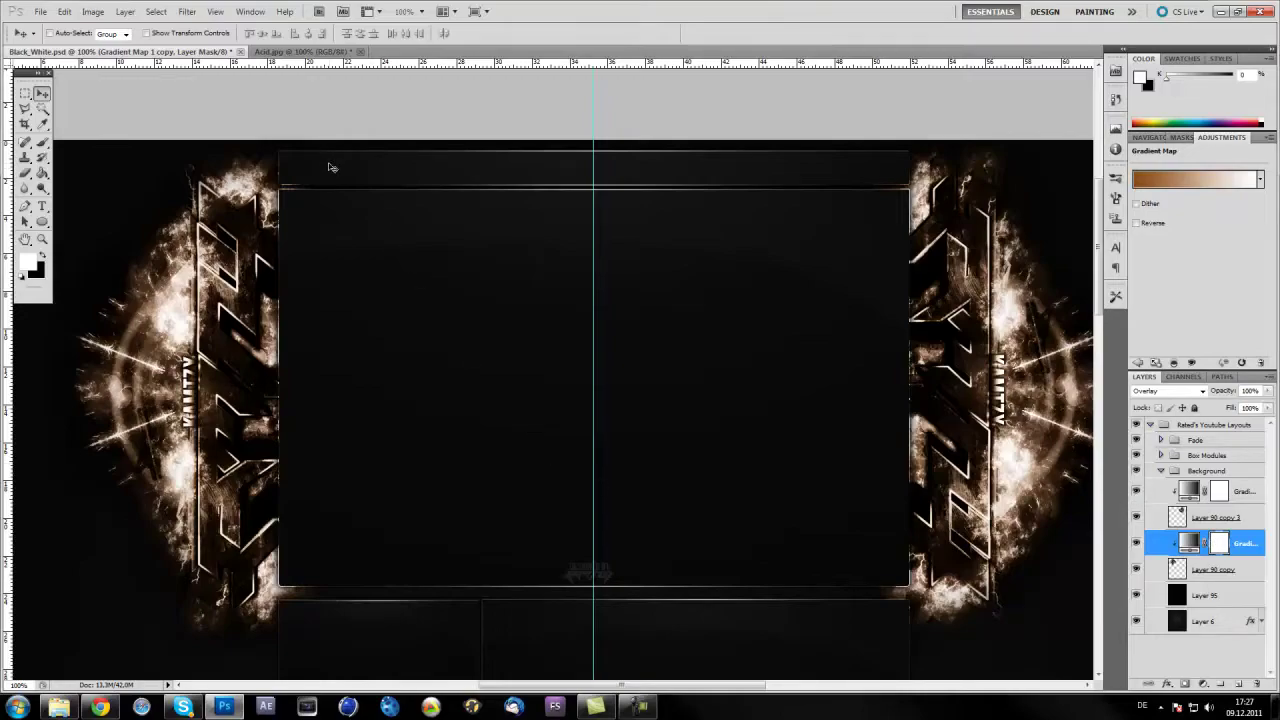
# Switch to the Acid.jpg document and add a Hue/Saturation adjustment layer above its background
pyautogui.click(282, 52)
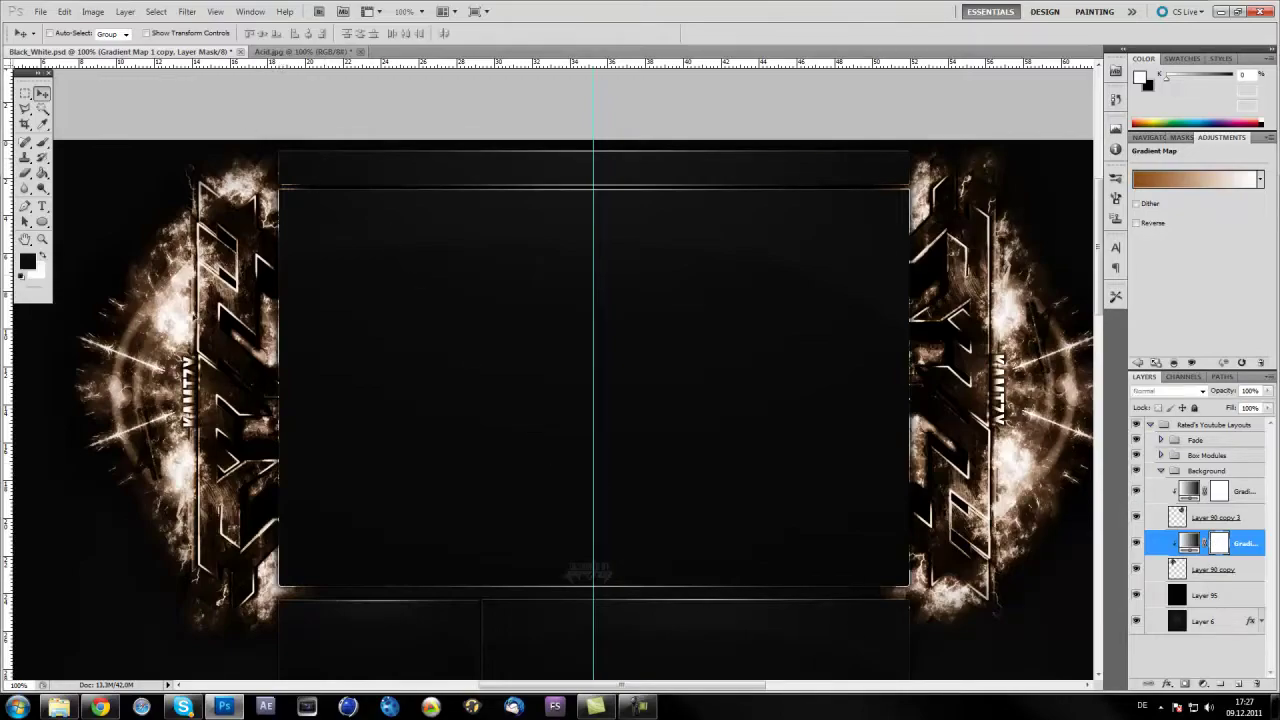
pyautogui.scroll(-2, 225, 400)
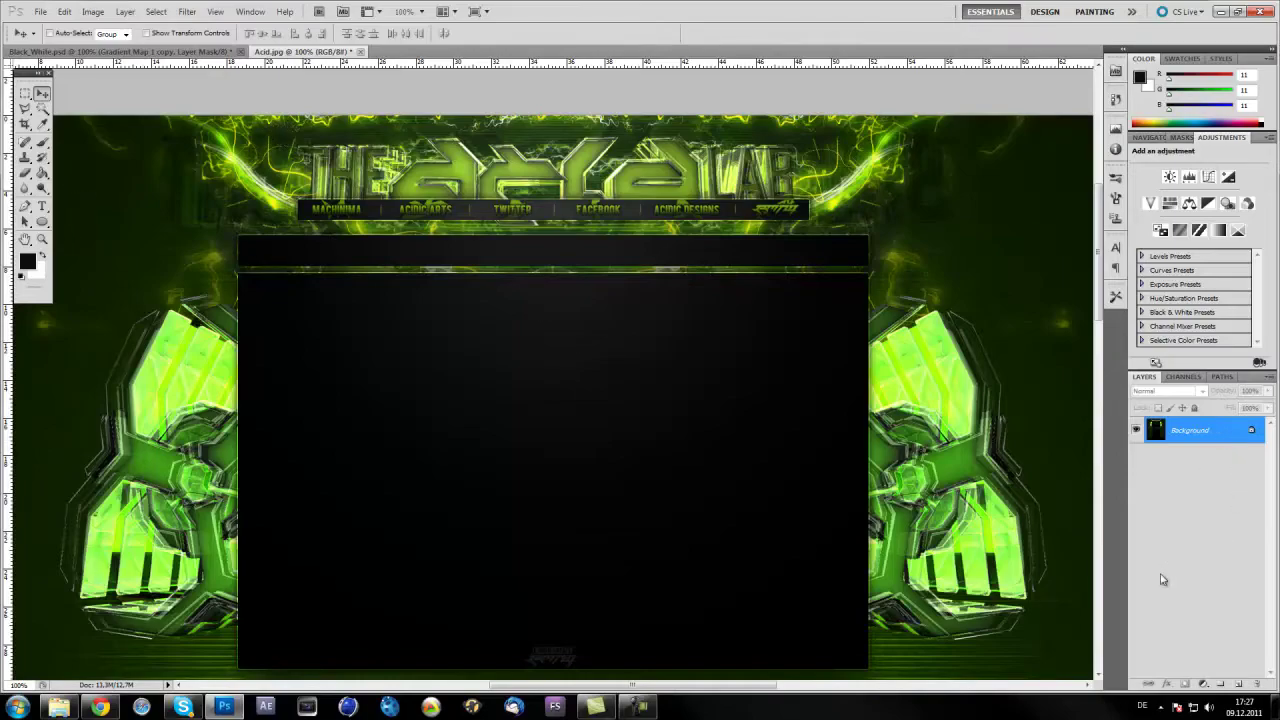
pyautogui.click(1203, 684)
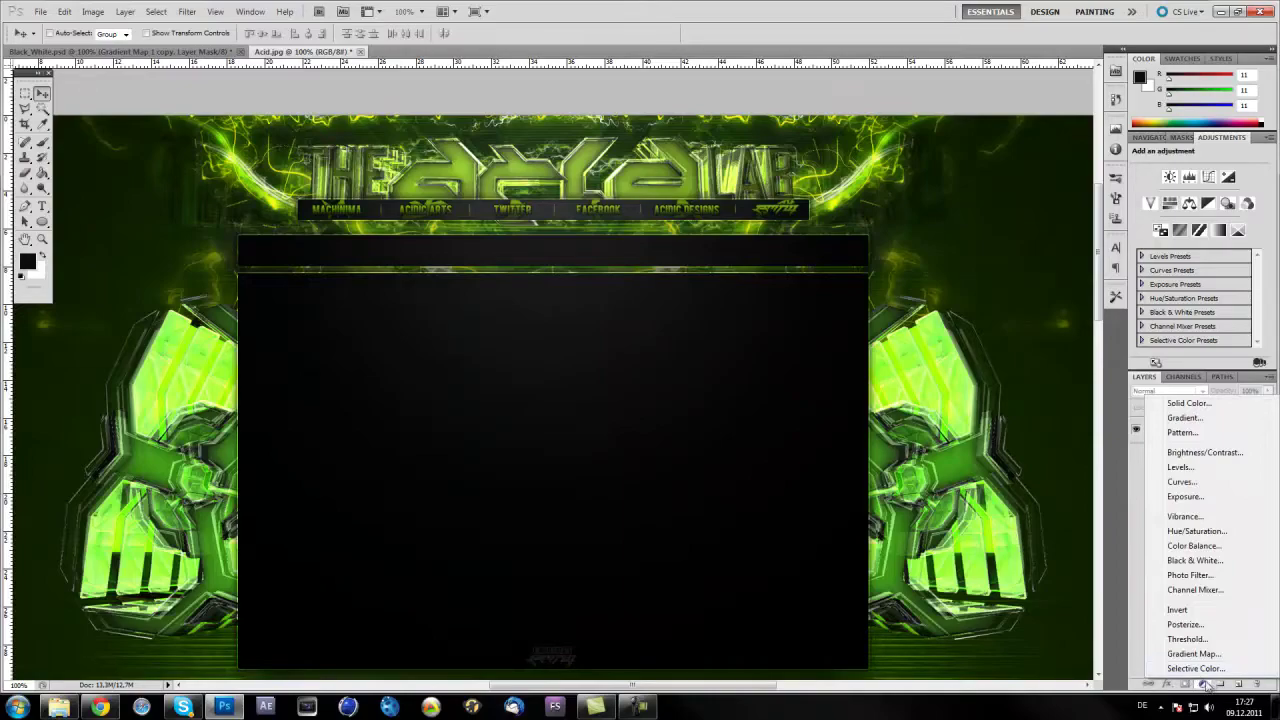
pyautogui.click(1204, 531)
pyautogui.click(1212, 430)
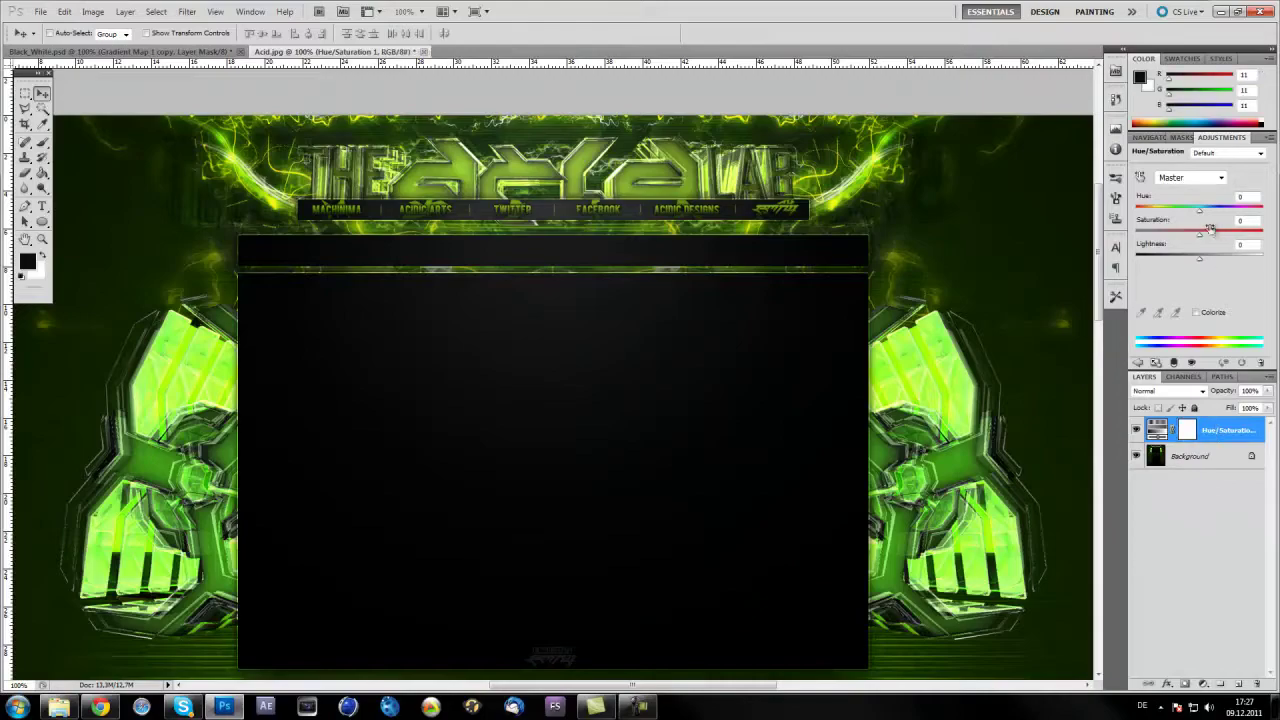
# Set the Hue/Saturation layer's hue shift to -30 and its blend mode to Hue
pyautogui.moveTo(1199, 209); pyautogui.dragTo(1187, 214)
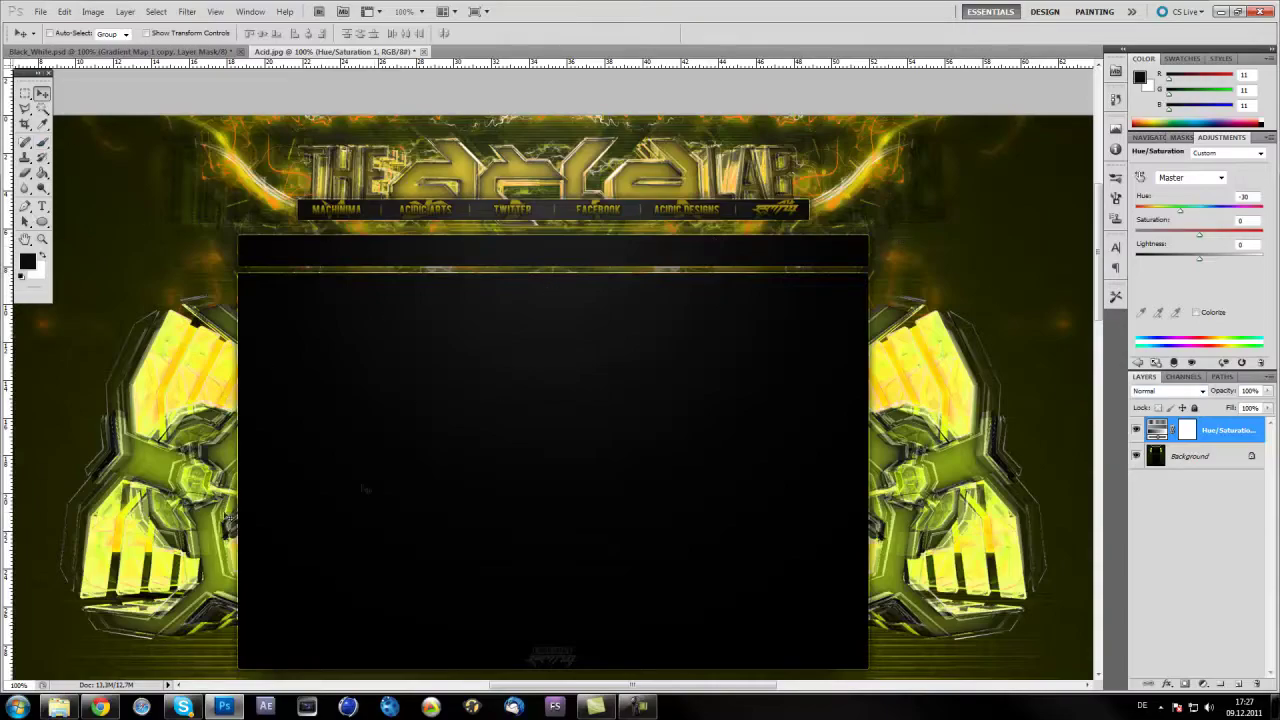
pyautogui.click(1168, 391)
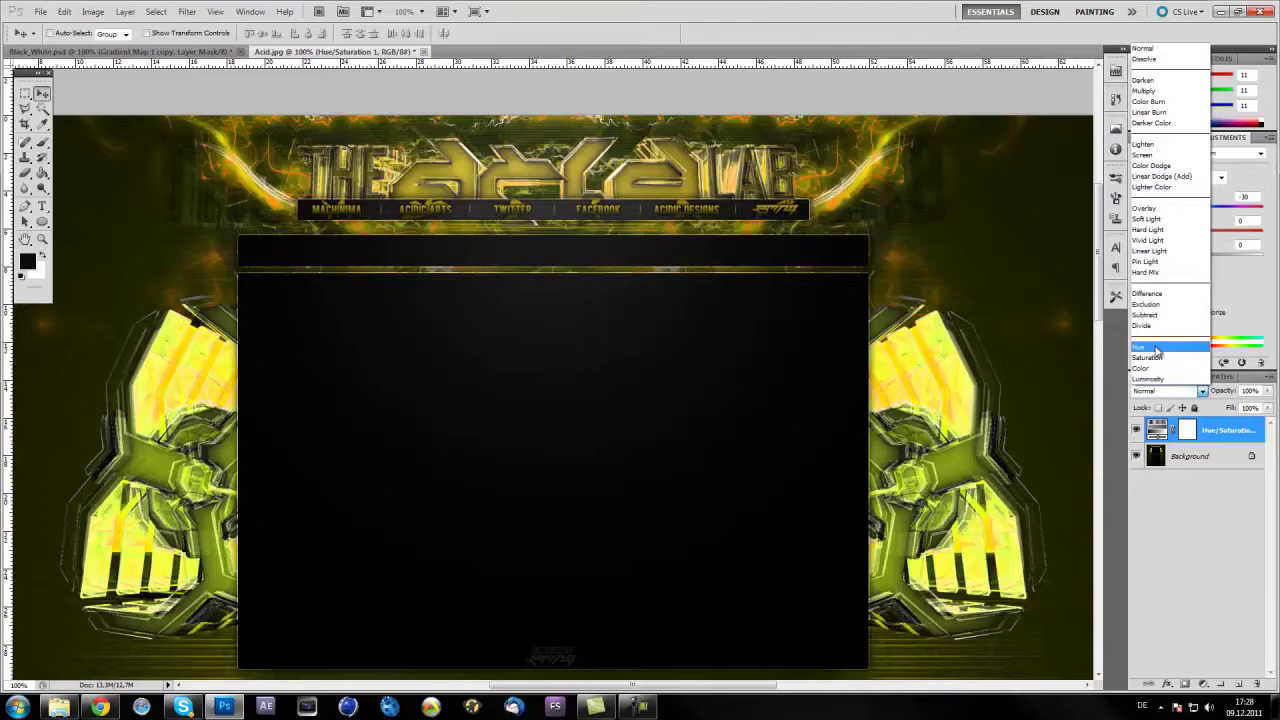
pyautogui.click(1157, 348)
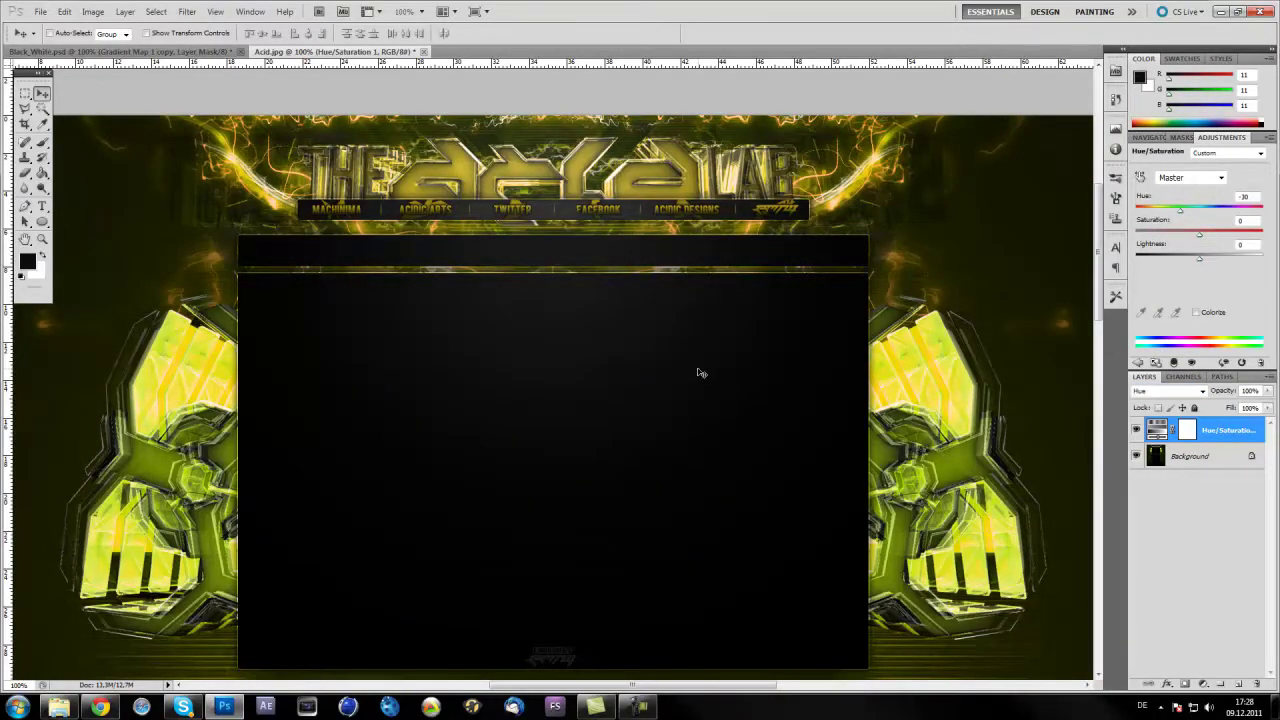
# Try other hue shifts on the Hue/Saturation layer of Acid.jpg
pyautogui.scroll(-4, 752, 306)
pyautogui.scroll(6, 752, 305)
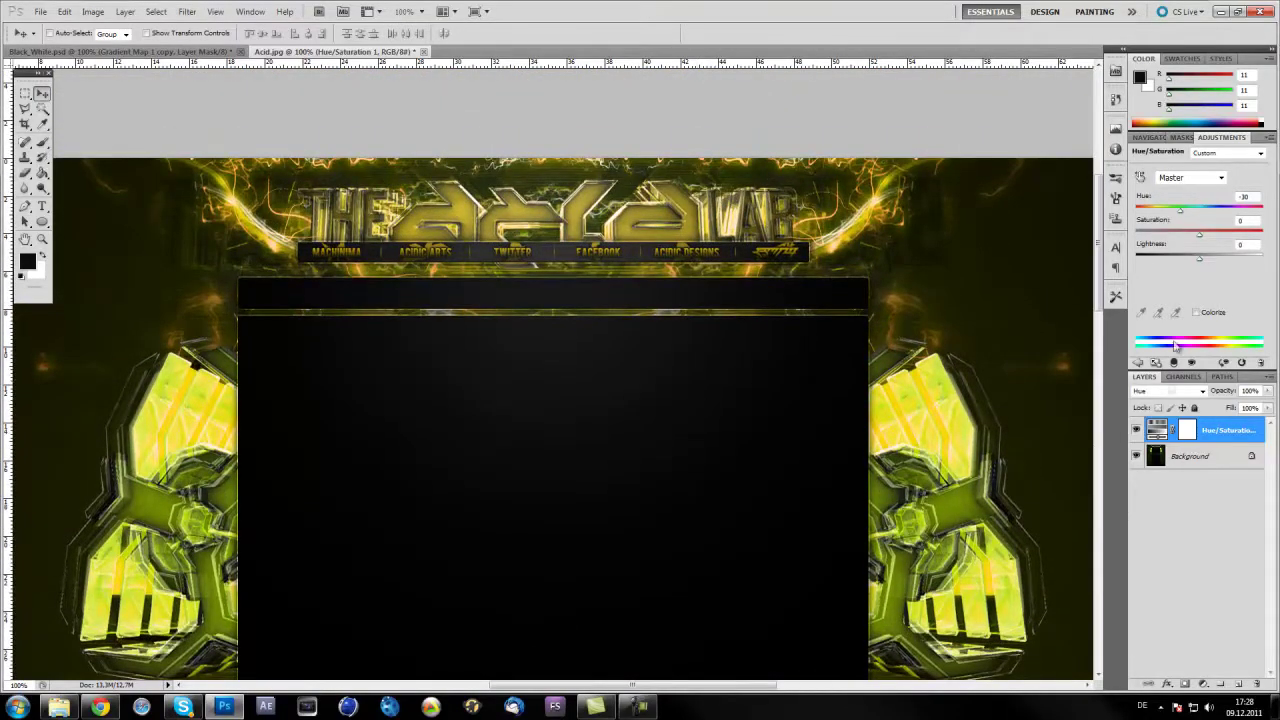
pyautogui.moveTo(1178, 216); pyautogui.dragTo(1231, 221)
pyautogui.moveTo(1251, 197); pyautogui.dragTo(1179, 196)
# Return to Black_White.psd and hide both clipped Gradient Map layers
pyautogui.click(100, 51)
pyautogui.scroll(-3, 1188, 583)
pyautogui.scroll(2, 268, 563)
pyautogui.scroll(1, 268, 563)
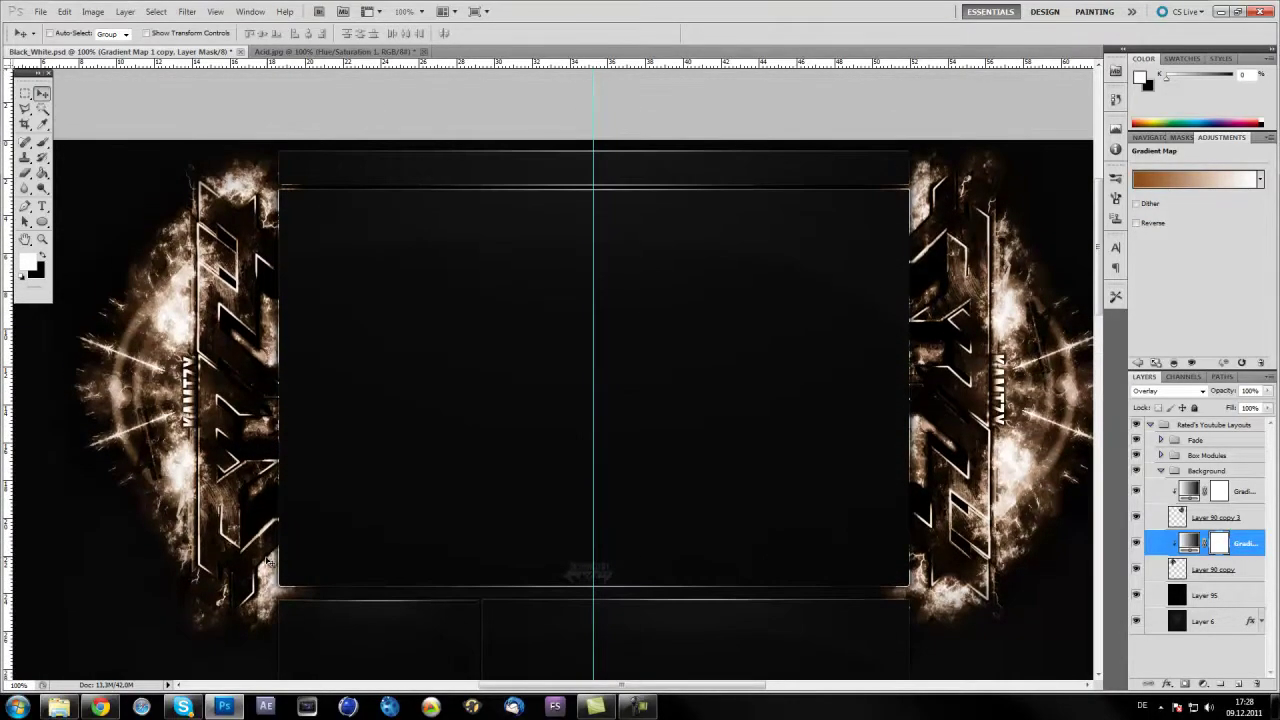
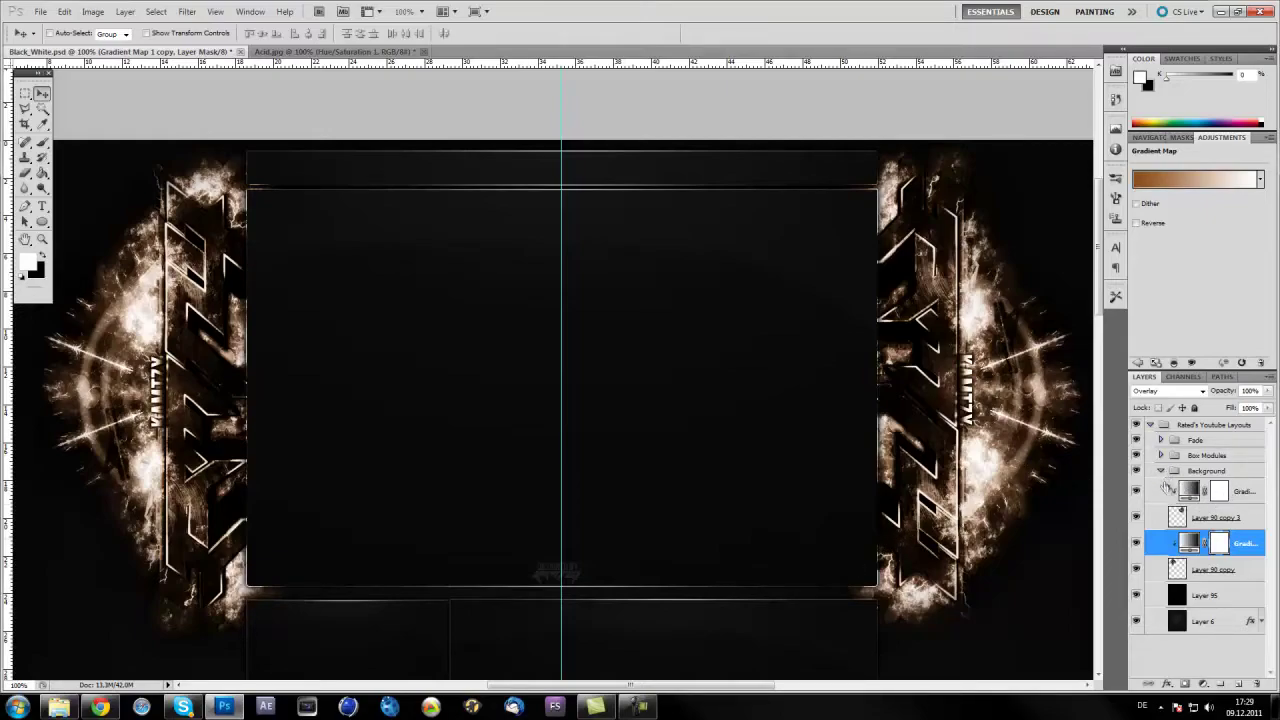
pyautogui.click(1135, 491)
pyautogui.click(1135, 541)
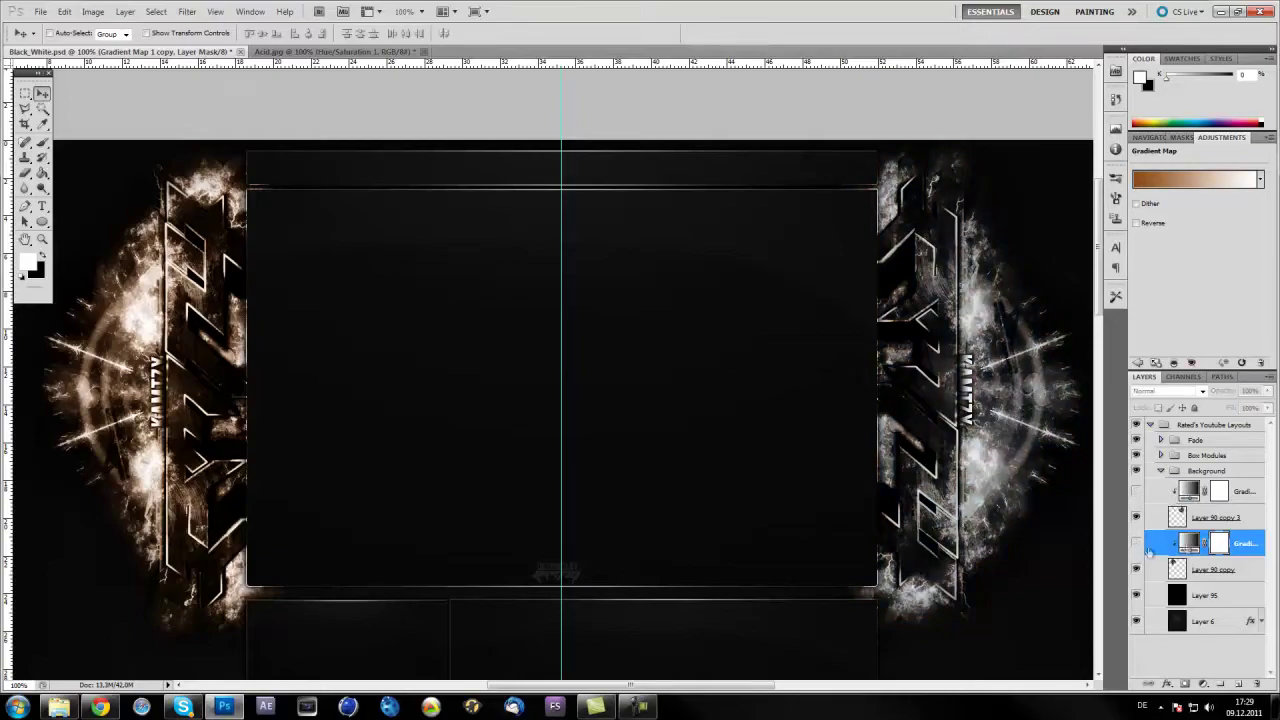
pyautogui.click(1196, 517)
pyautogui.keyDown('ctrl'); pyautogui.click(1230, 571); pyautogui.keyUp('ctrl')
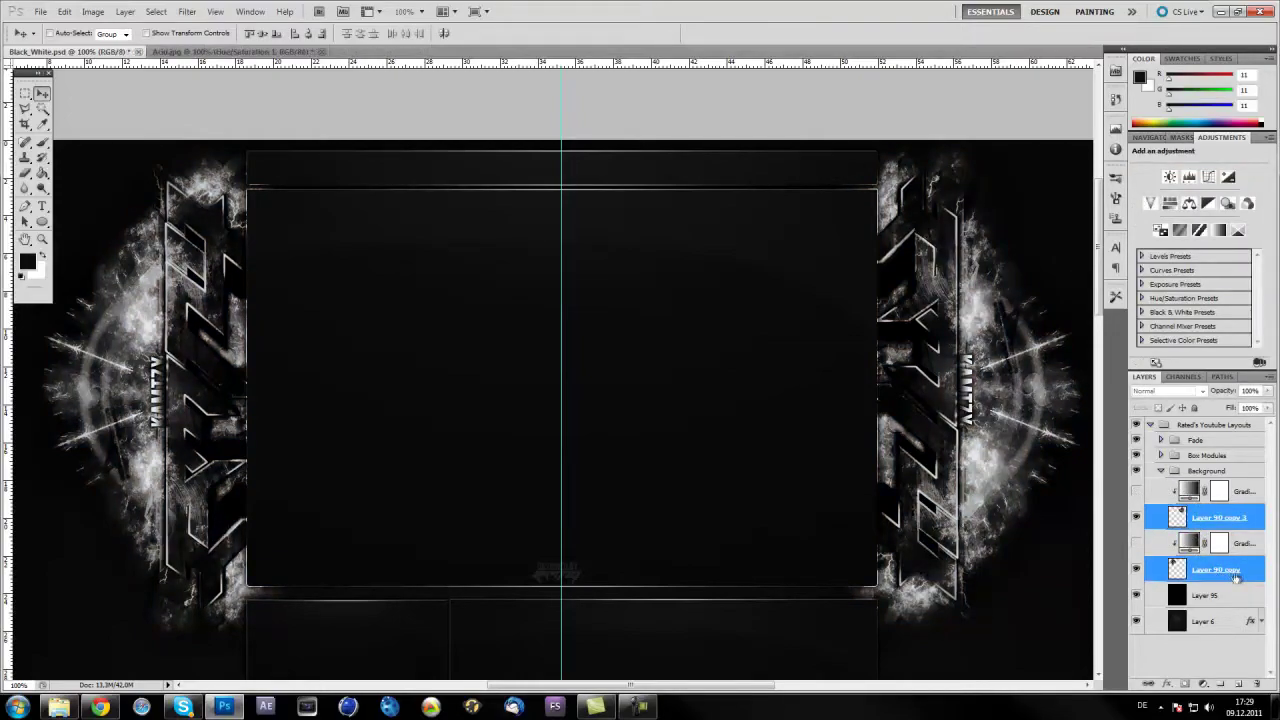
pyautogui.keyDown('ctrl'); pyautogui.click(1231, 600); pyautogui.keyUp('ctrl')
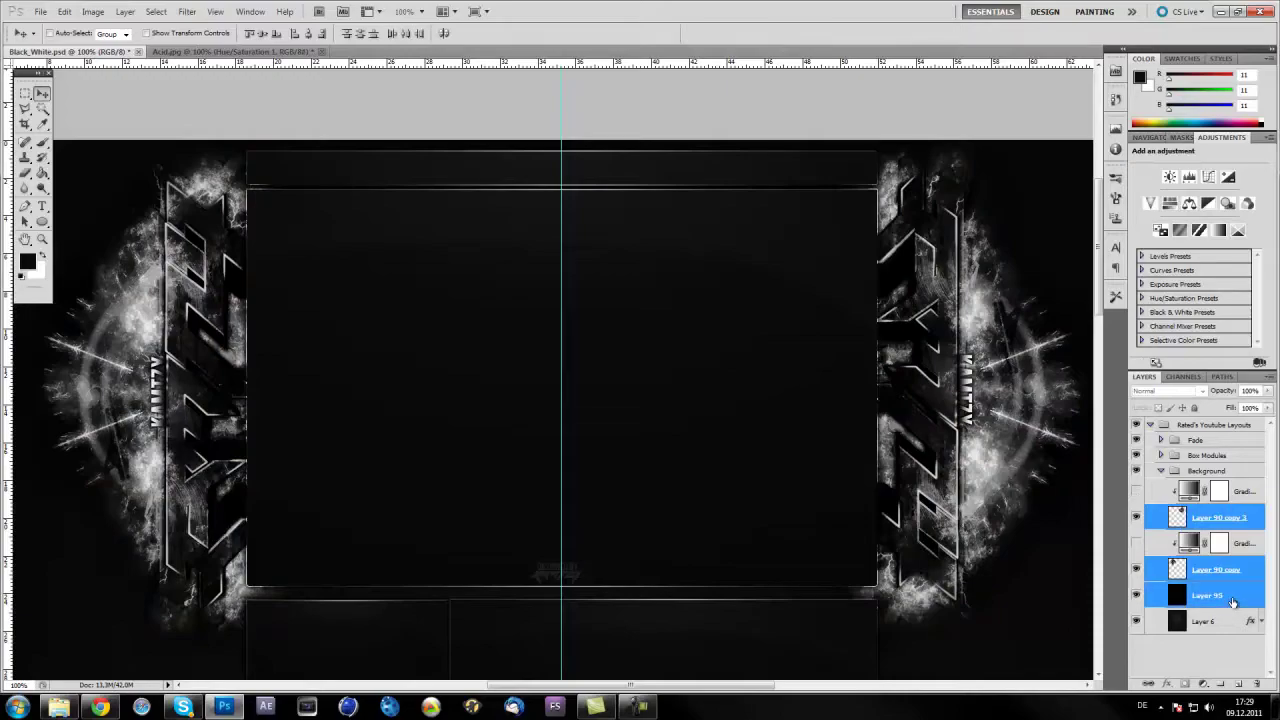
pyautogui.click(1231, 600)
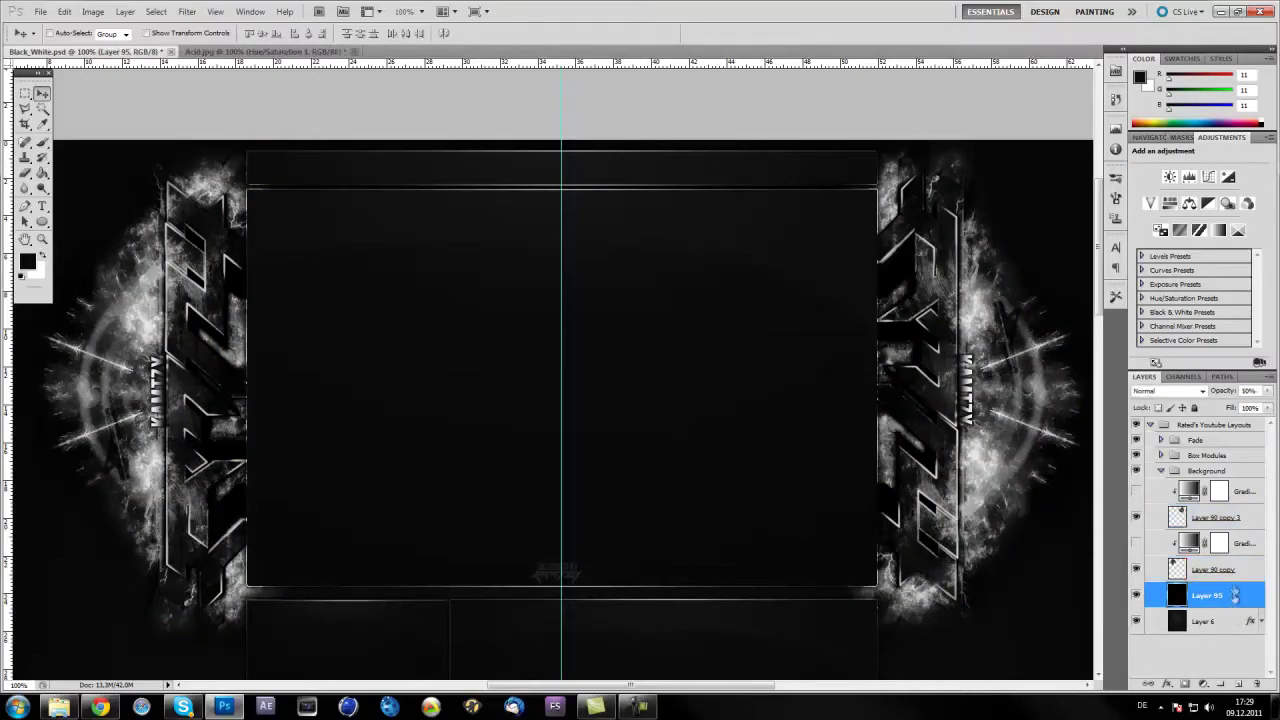
# Add a new layer above the top Gradient Map, release it from the clipping group, and fill it with the near-black foreground colour
pyautogui.click(1231, 519)
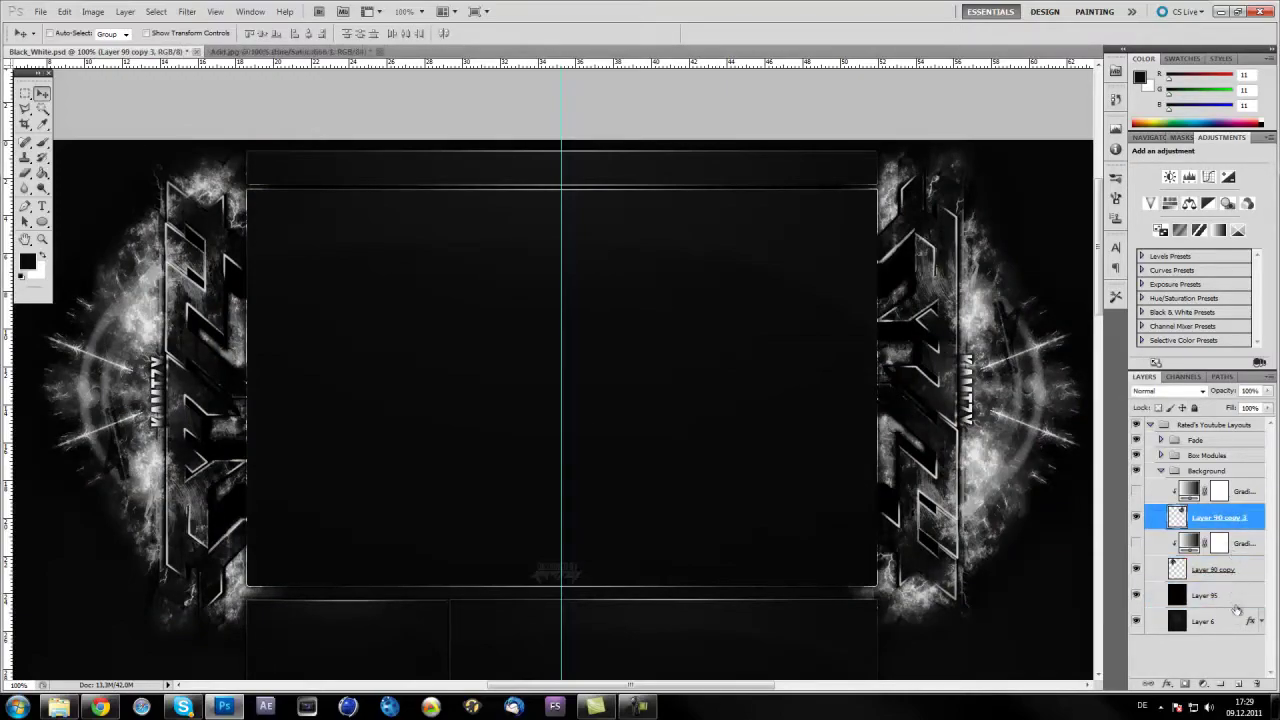
pyautogui.click(1239, 684)
pyautogui.moveTo(1206, 518); pyautogui.dragTo(1211, 495)
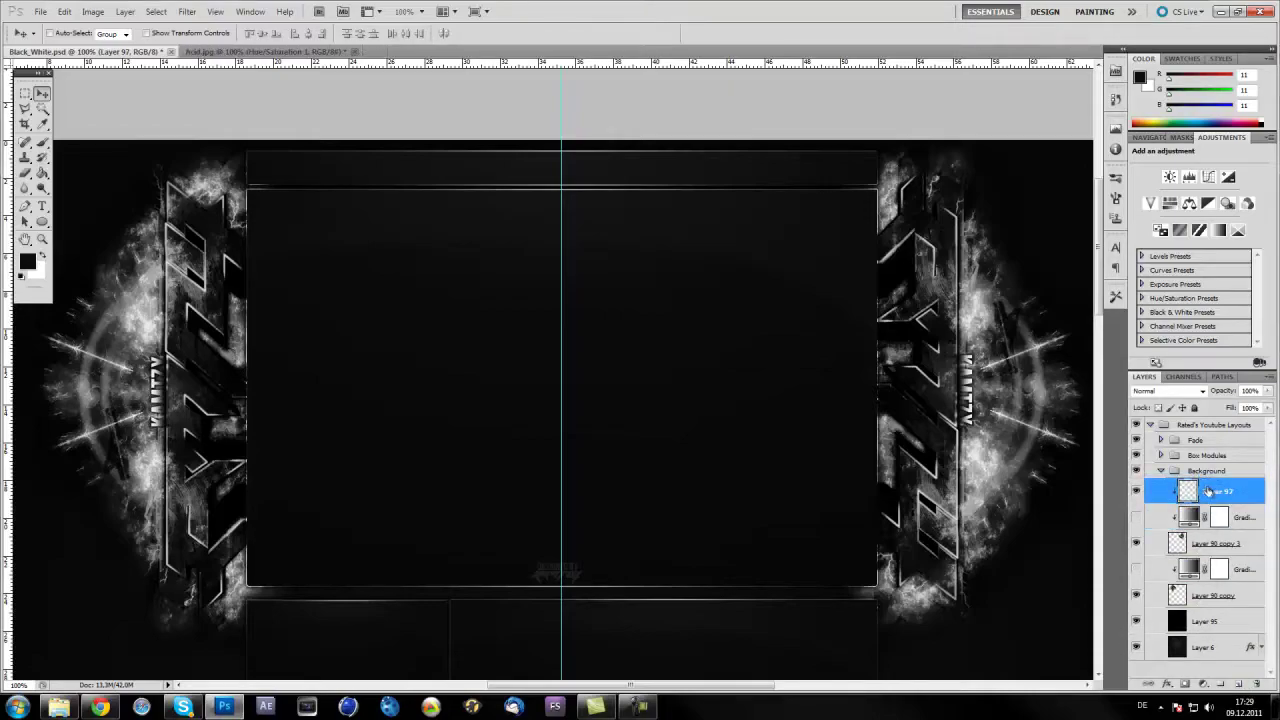
pyautogui.keyDown('alt'); pyautogui.click(1214, 503); pyautogui.keyUp('alt')
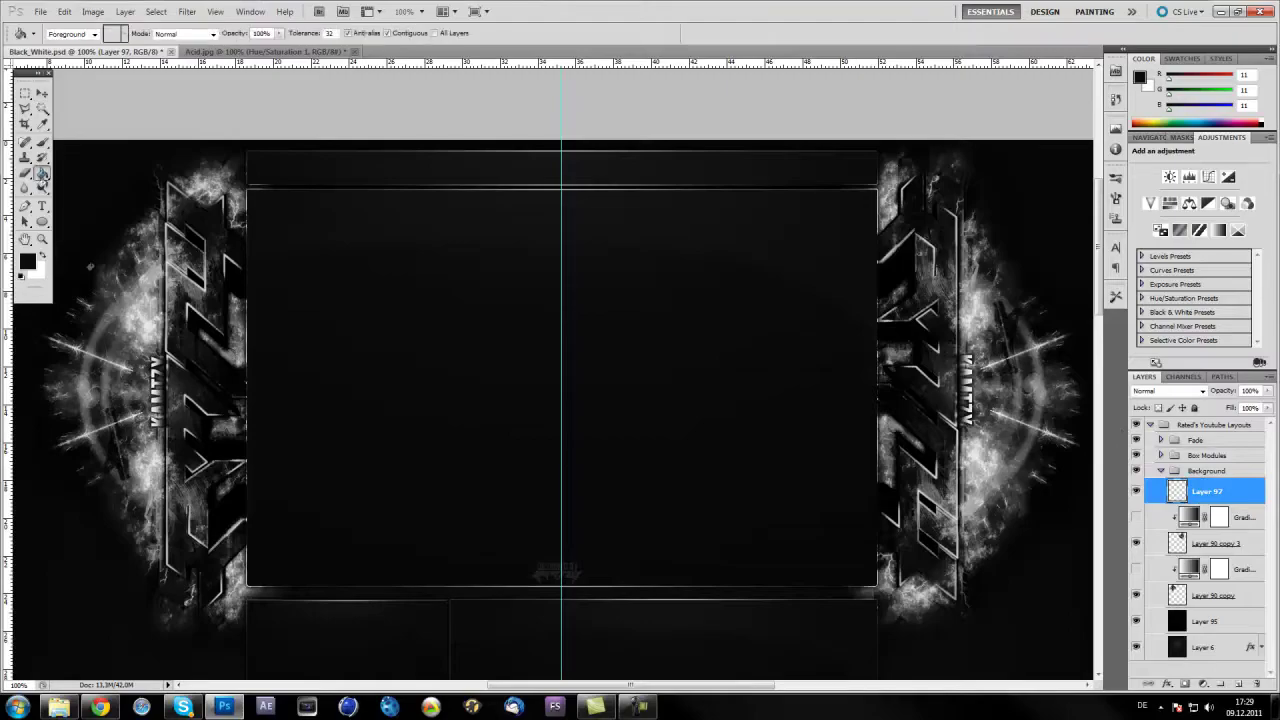
pyautogui.hotkey('alt', 'BackSpace')
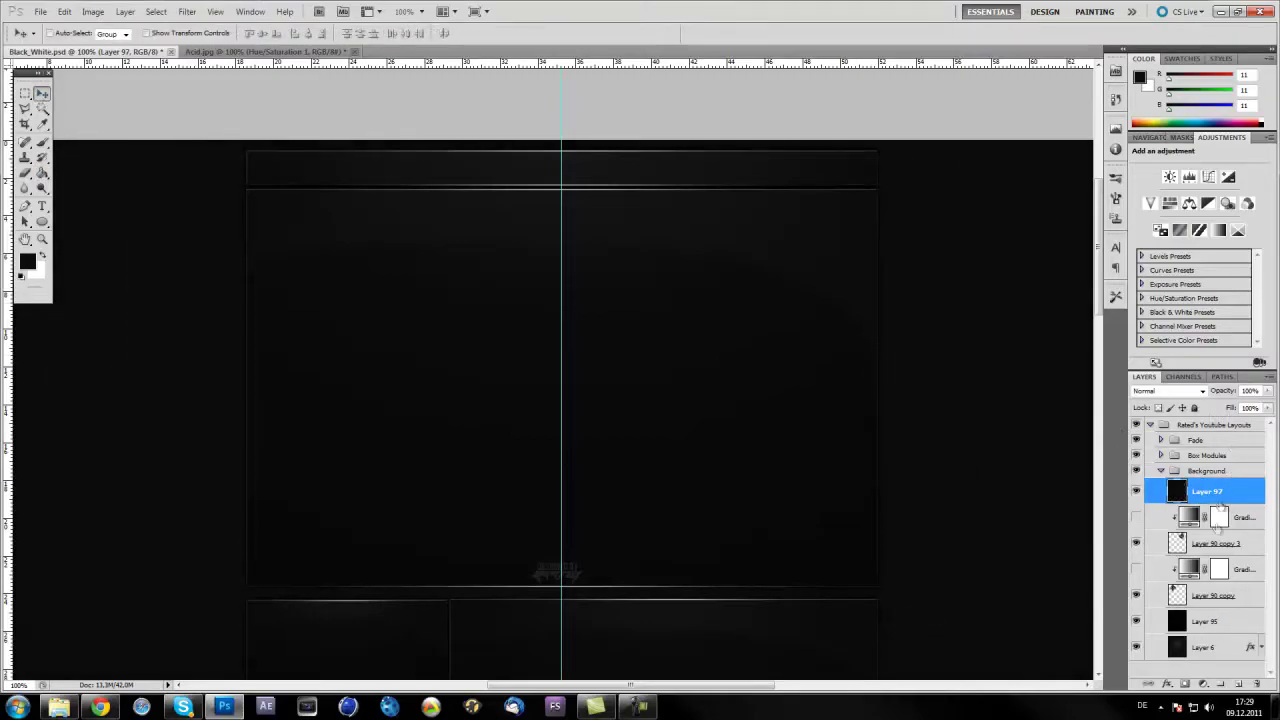
# Duplicate Layer 90 copy 3 and Layer 90 copy, and move the duplicates above the dark fill layer
pyautogui.click(1211, 546)
pyautogui.keyDown('ctrl'); pyautogui.click(1213, 595); pyautogui.keyUp('ctrl')
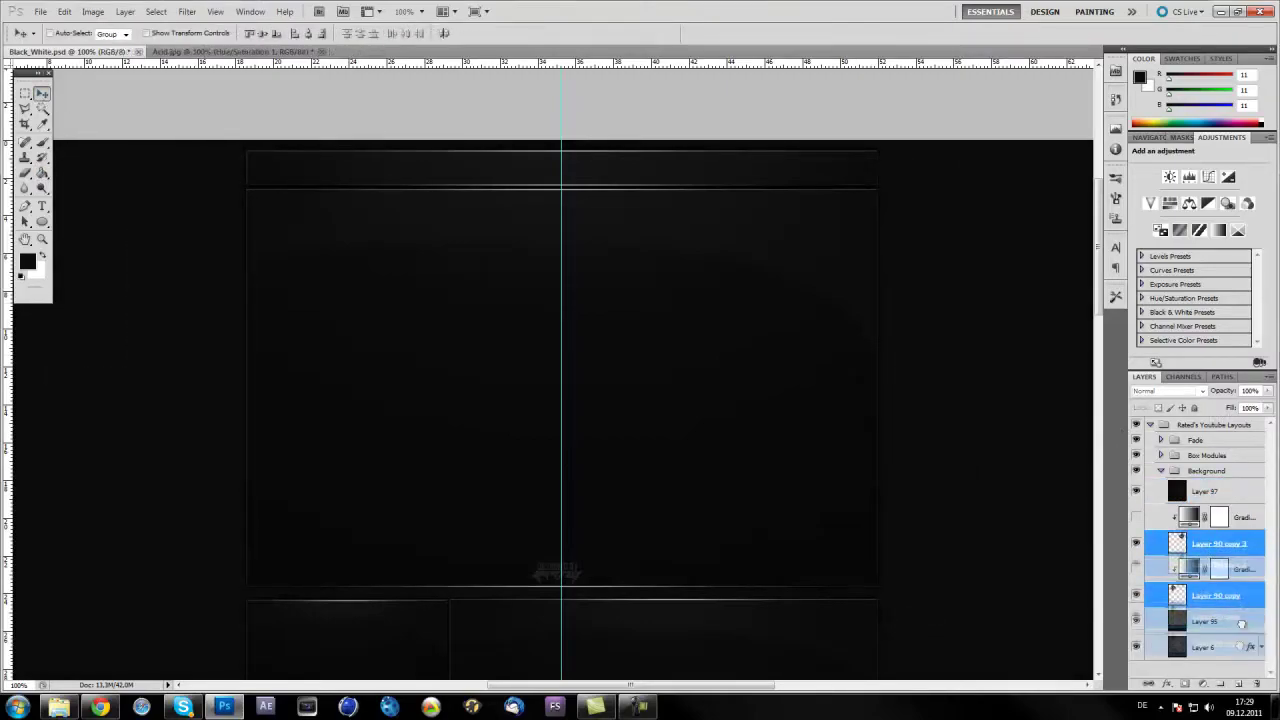
pyautogui.hotkey('ctrl', 'j')
pyautogui.moveTo(1210, 565); pyautogui.dragTo(1208, 486)
# Merge the two duplicated side artwork layers with the dark fill layer beneath them
pyautogui.keyDown('shift'); pyautogui.click(1217, 541); pyautogui.keyUp('shift')
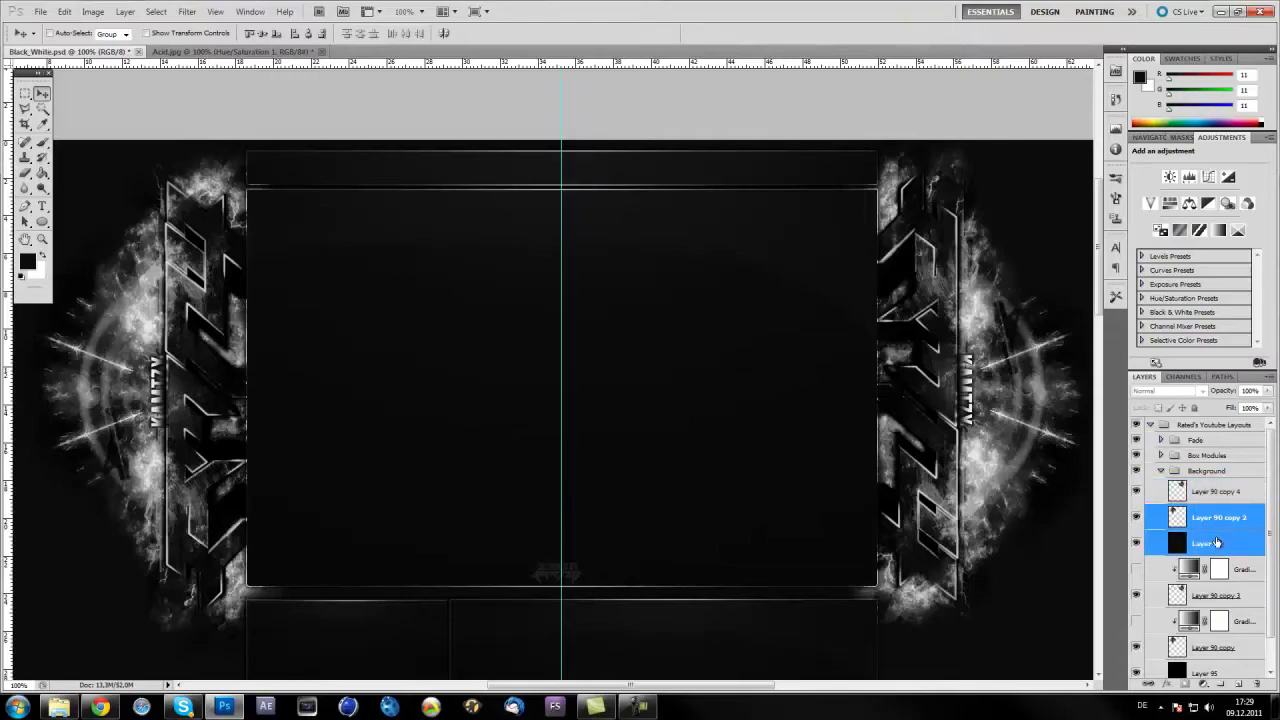
pyautogui.keyDown('ctrl'); pyautogui.click(1214, 505); pyautogui.keyUp('ctrl')
pyautogui.rightClick(1218, 520)
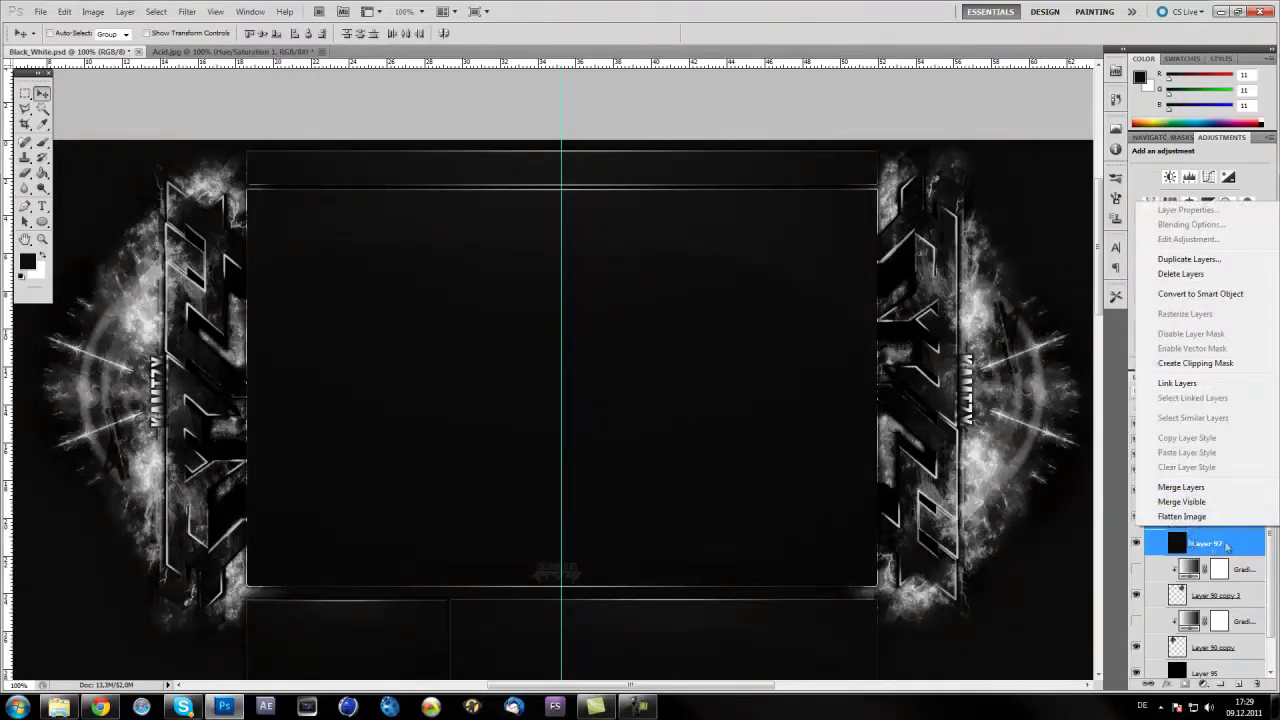
pyautogui.click(1181, 487)
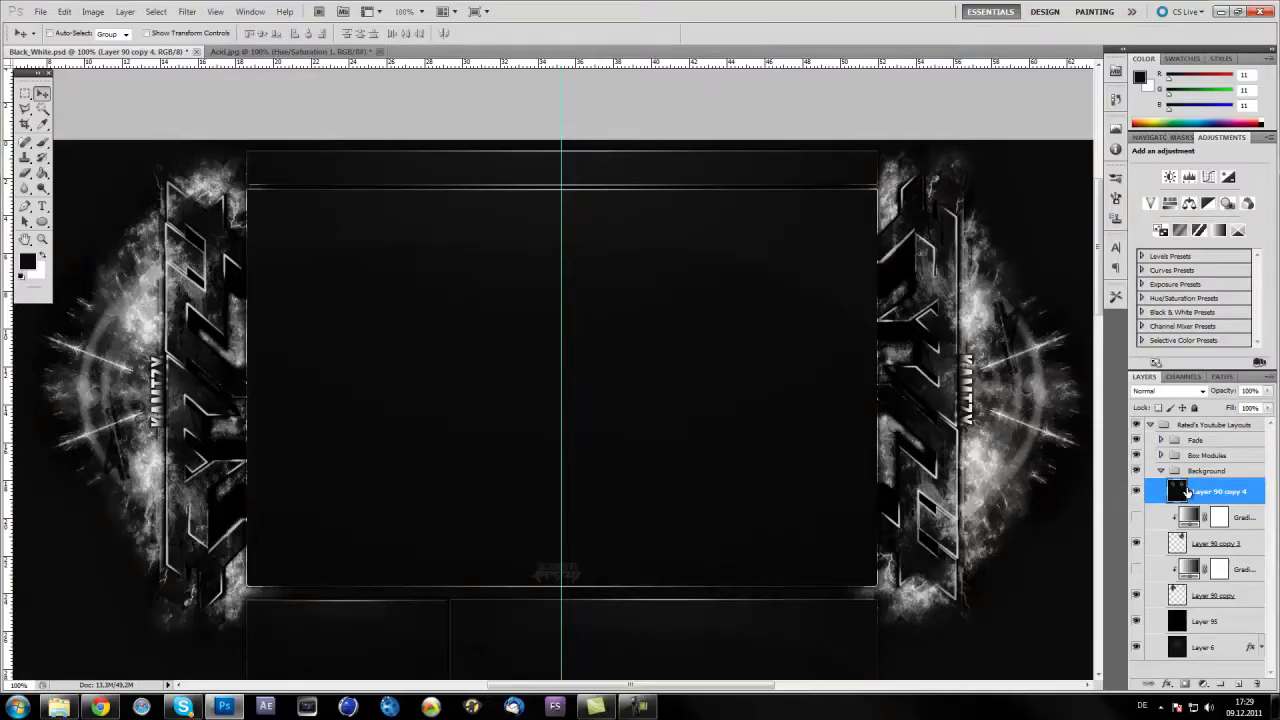
# Launch the Magic Bullet PhotoLooks filter on the merged artwork layer
pyautogui.scroll(-5, 729, 494)
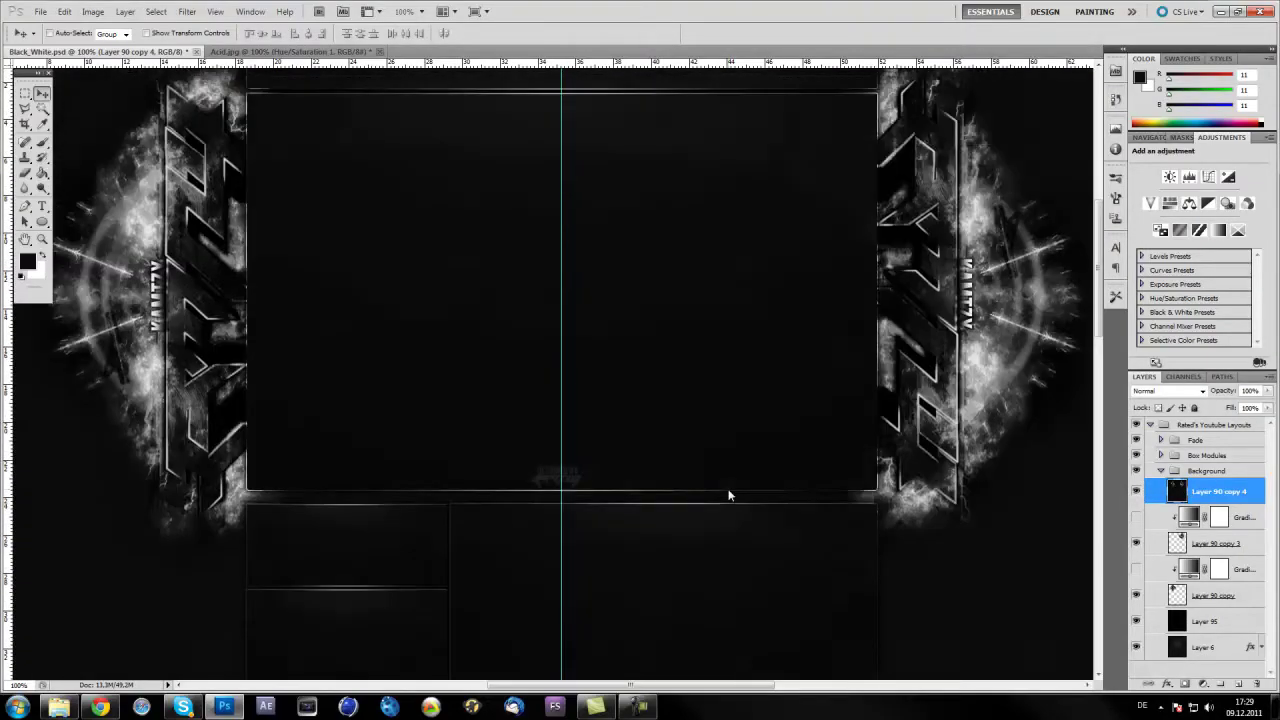
pyautogui.scroll(7, 729, 494)
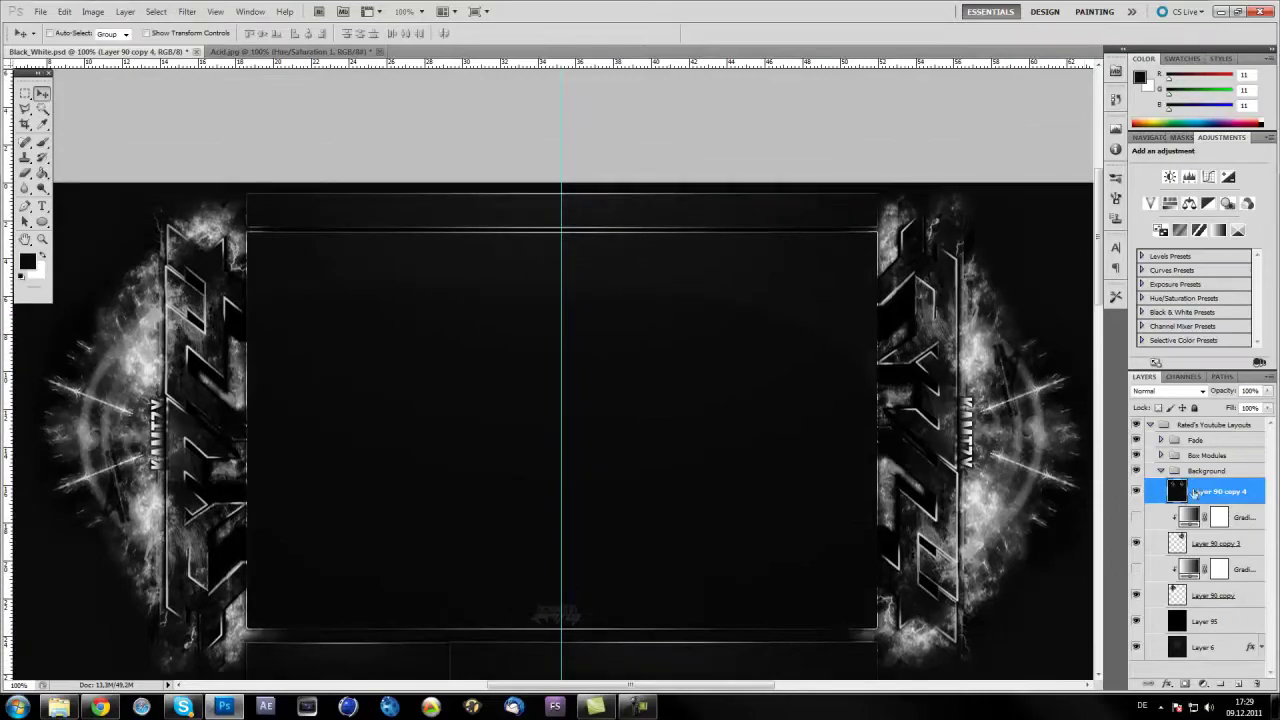
pyautogui.click(187, 11)
pyautogui.moveTo(239, 306)
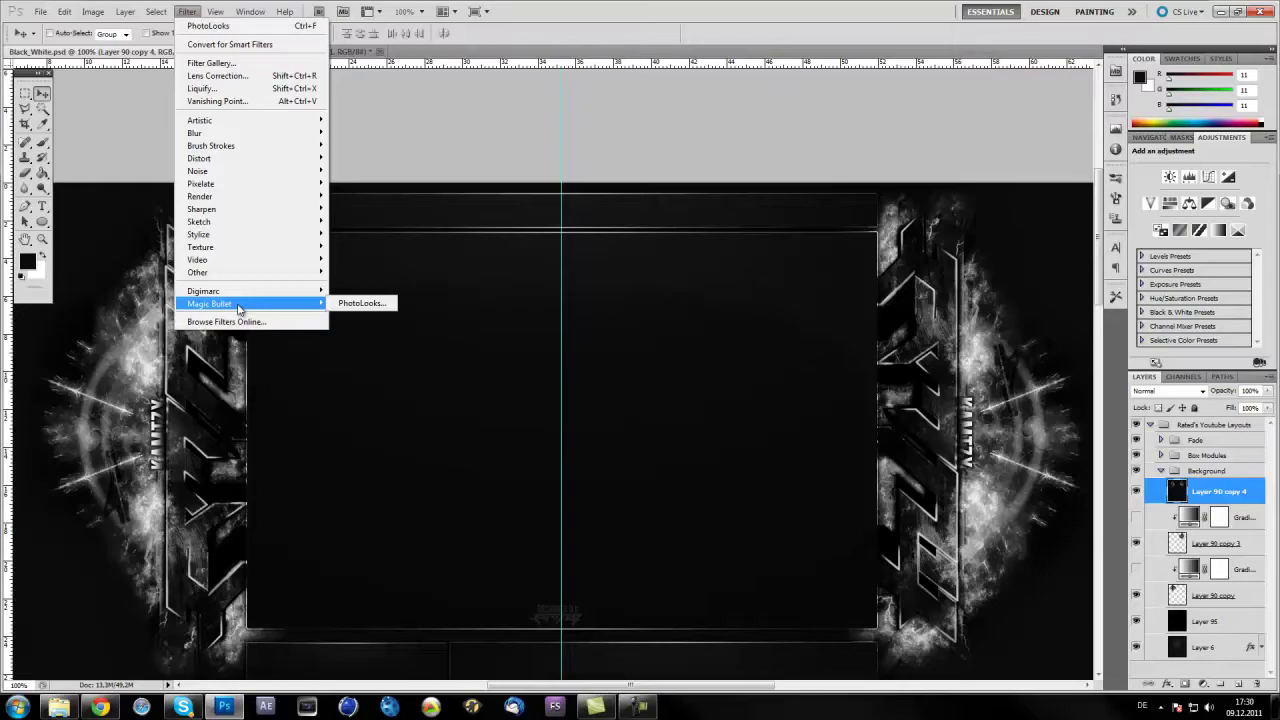
pyautogui.click(344, 309)
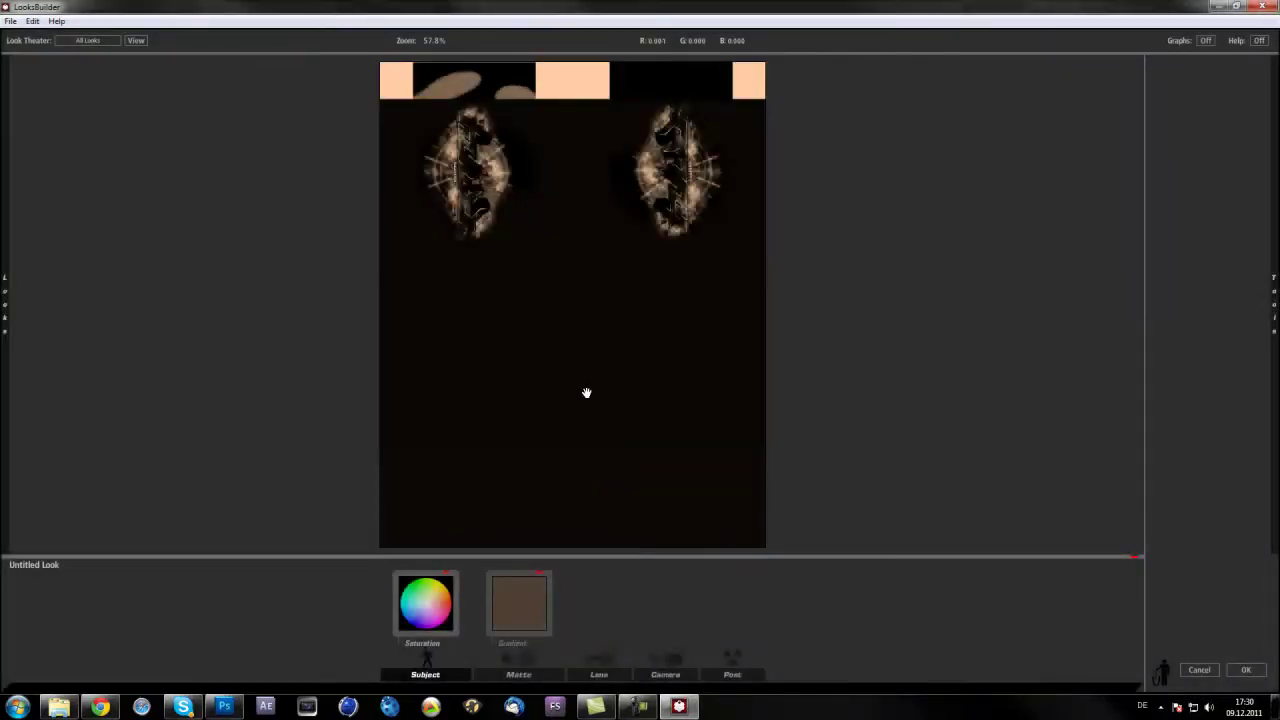
# Inspect the artwork preview up close and browse the preset categories in the looks library
pyautogui.scroll(3, 586, 392)
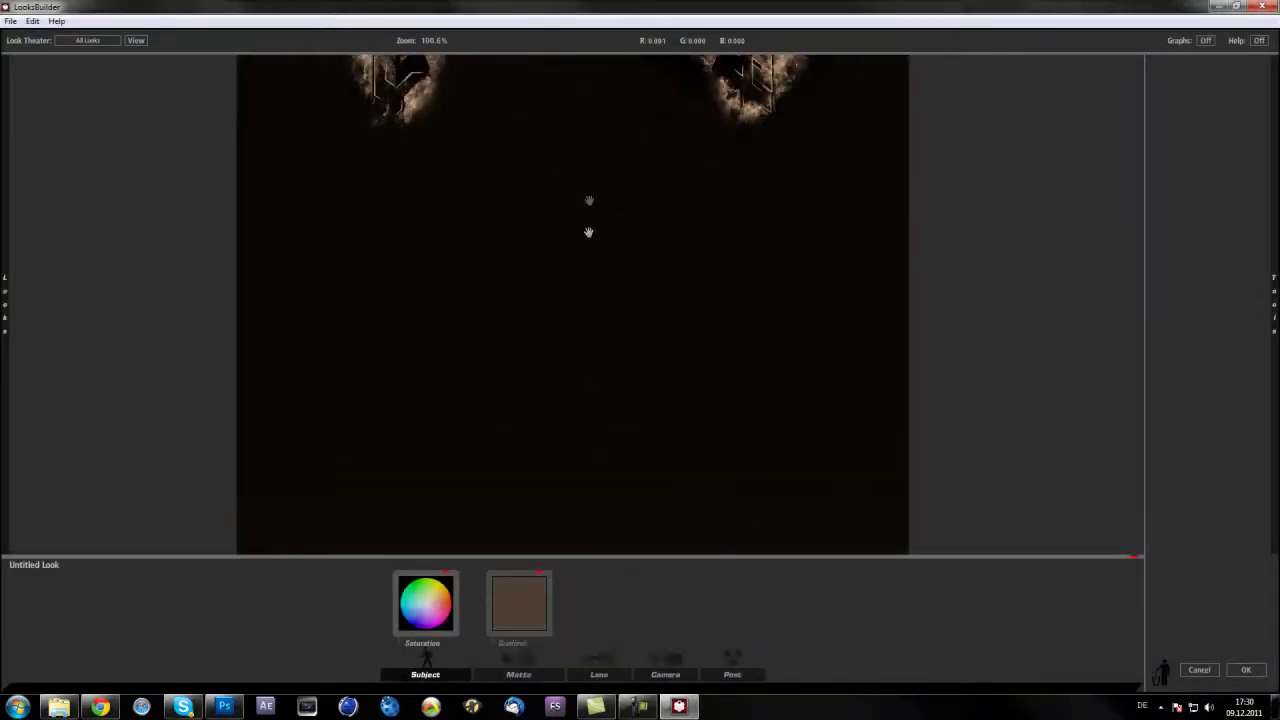
pyautogui.scroll(2, 584, 390)
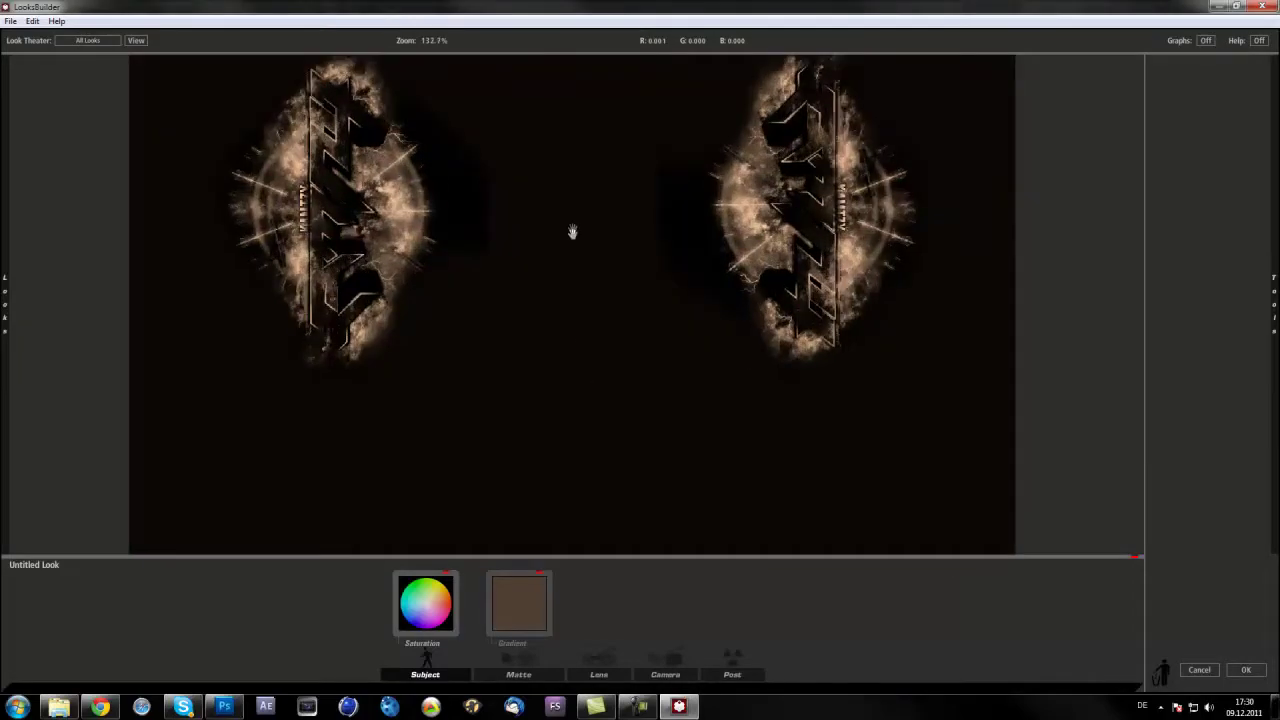
pyautogui.scroll(-2, 565, 357)
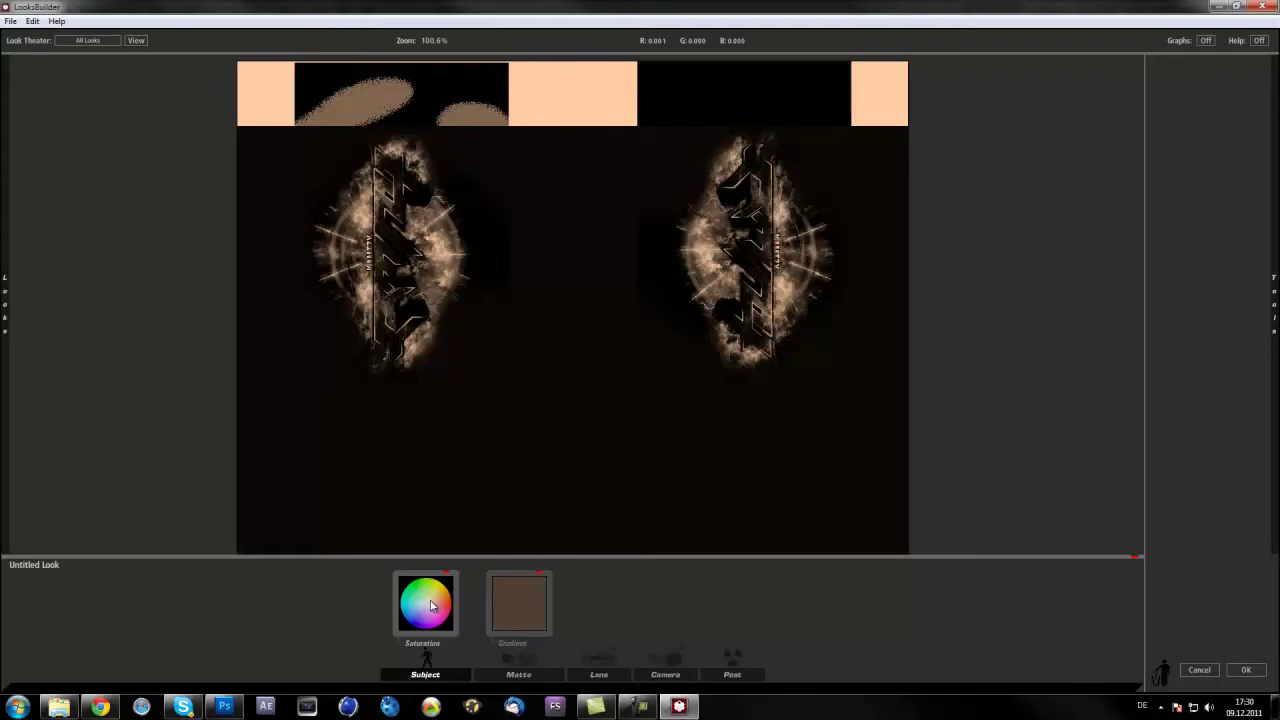
pyautogui.moveTo(3, 322)
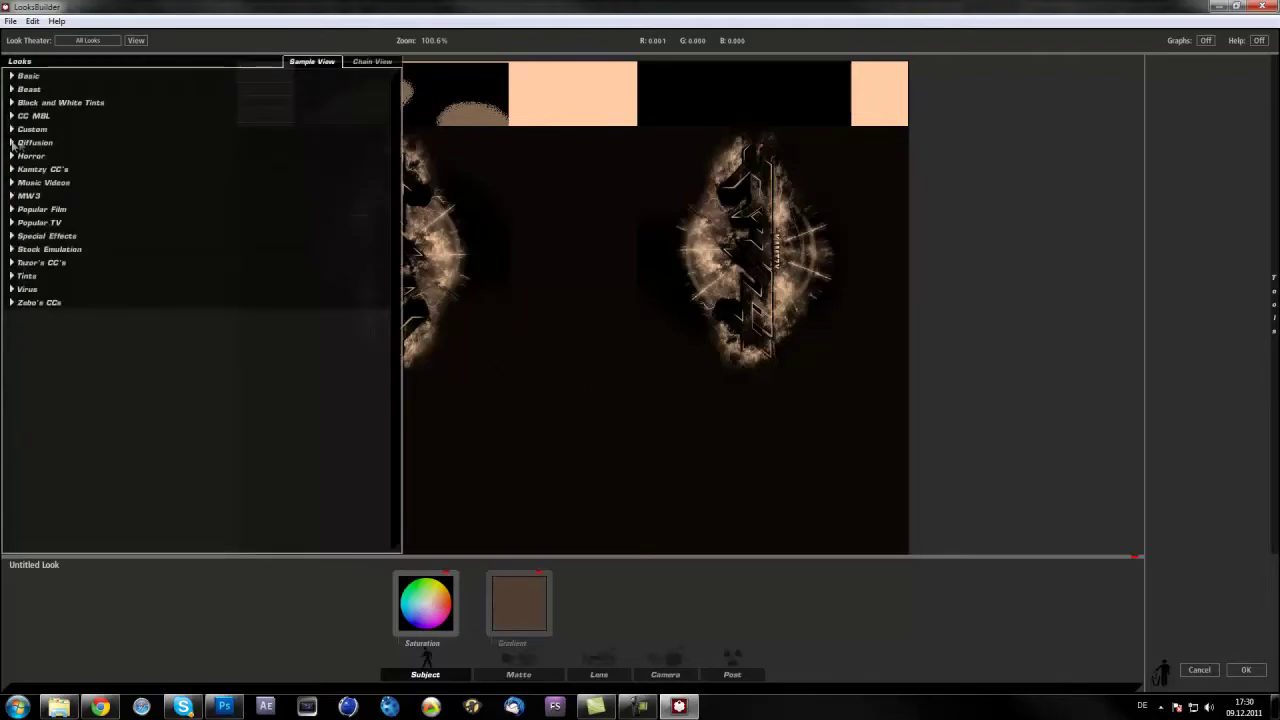
pyautogui.click(11, 303)
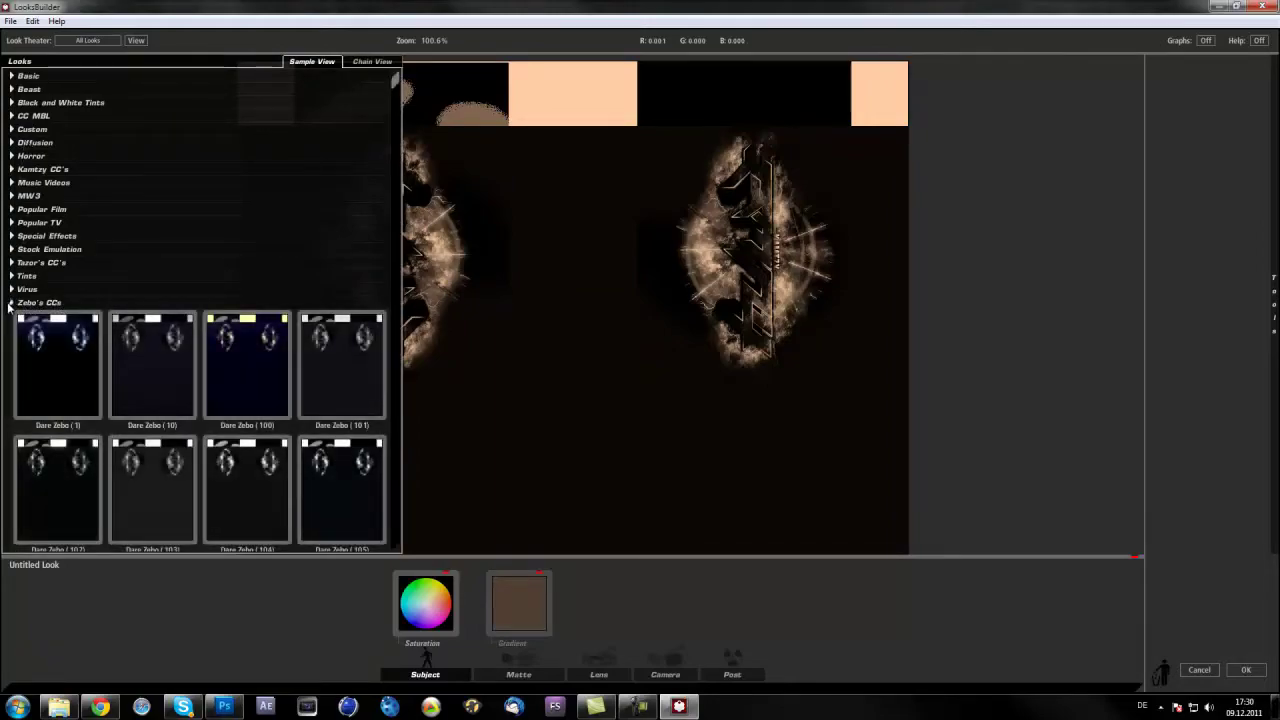
pyautogui.click(11, 303)
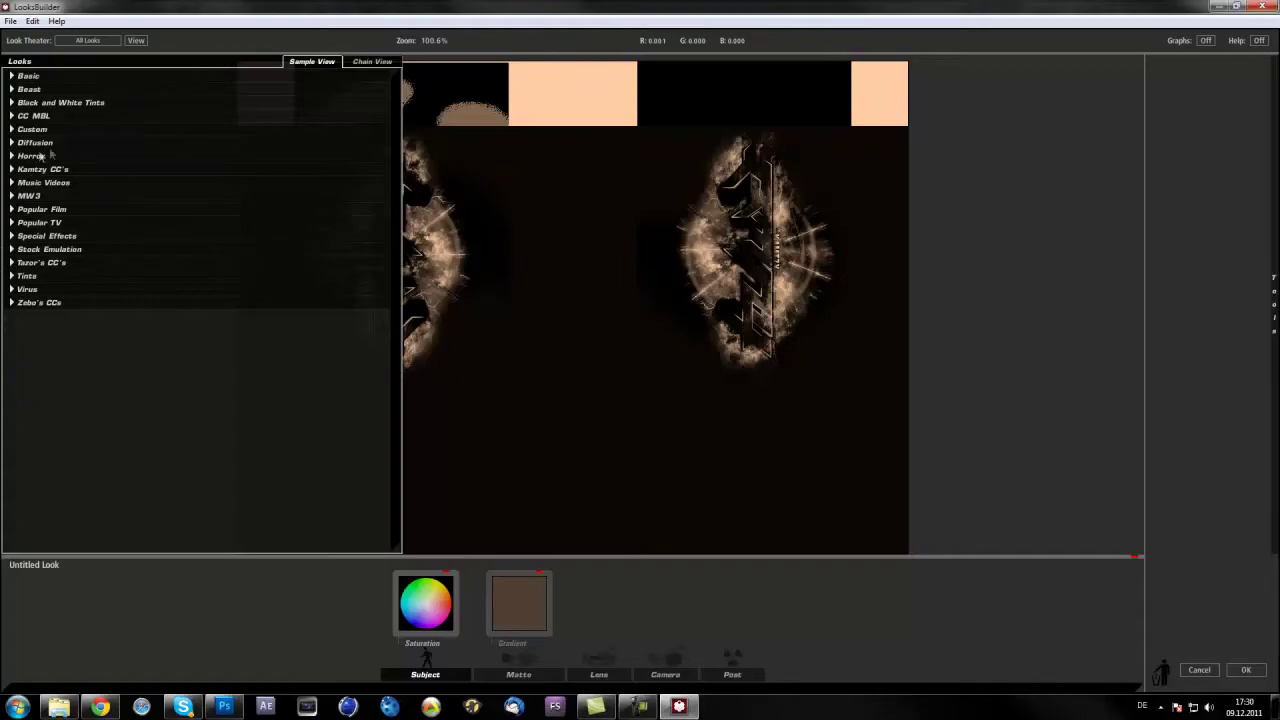
pyautogui.click(12, 89)
pyautogui.click(12, 89)
# Try several Basic presets on the artwork, including Basic Warm Max, Basic Warm, Basic Cool and Basic Black Diffusion
pyautogui.click(11, 77)
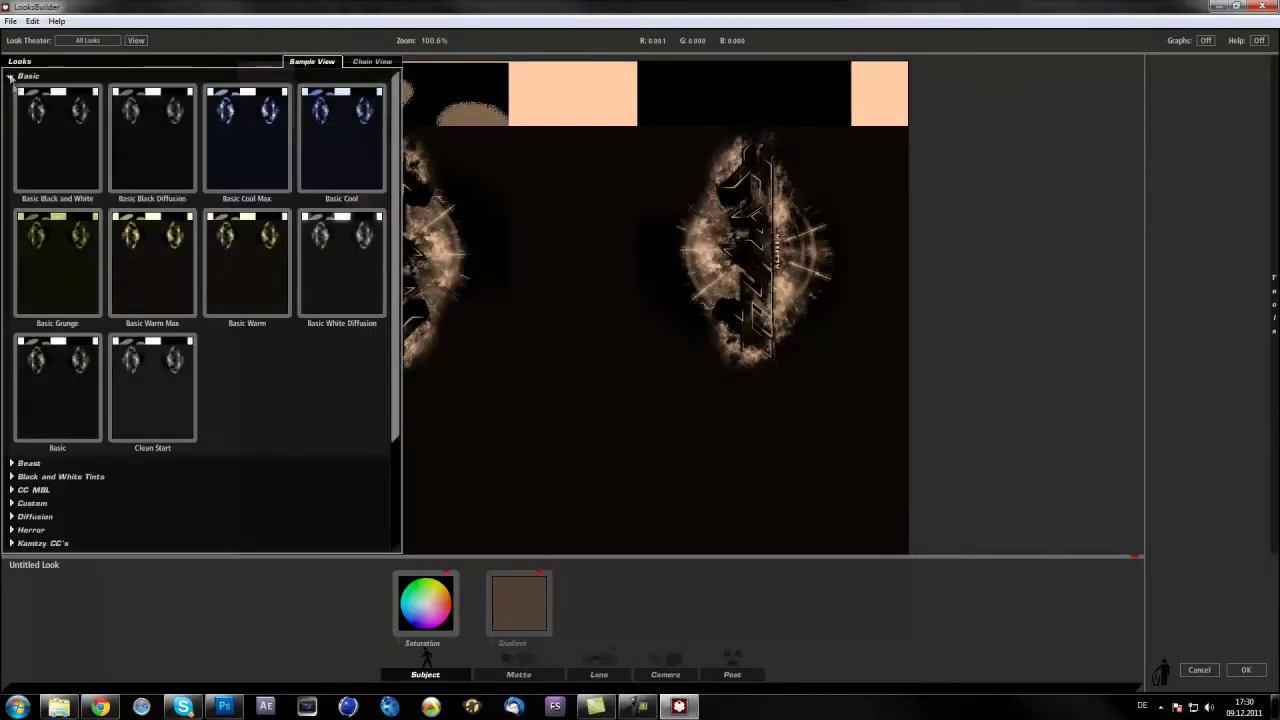
pyautogui.click(69, 267)
pyautogui.click(118, 272)
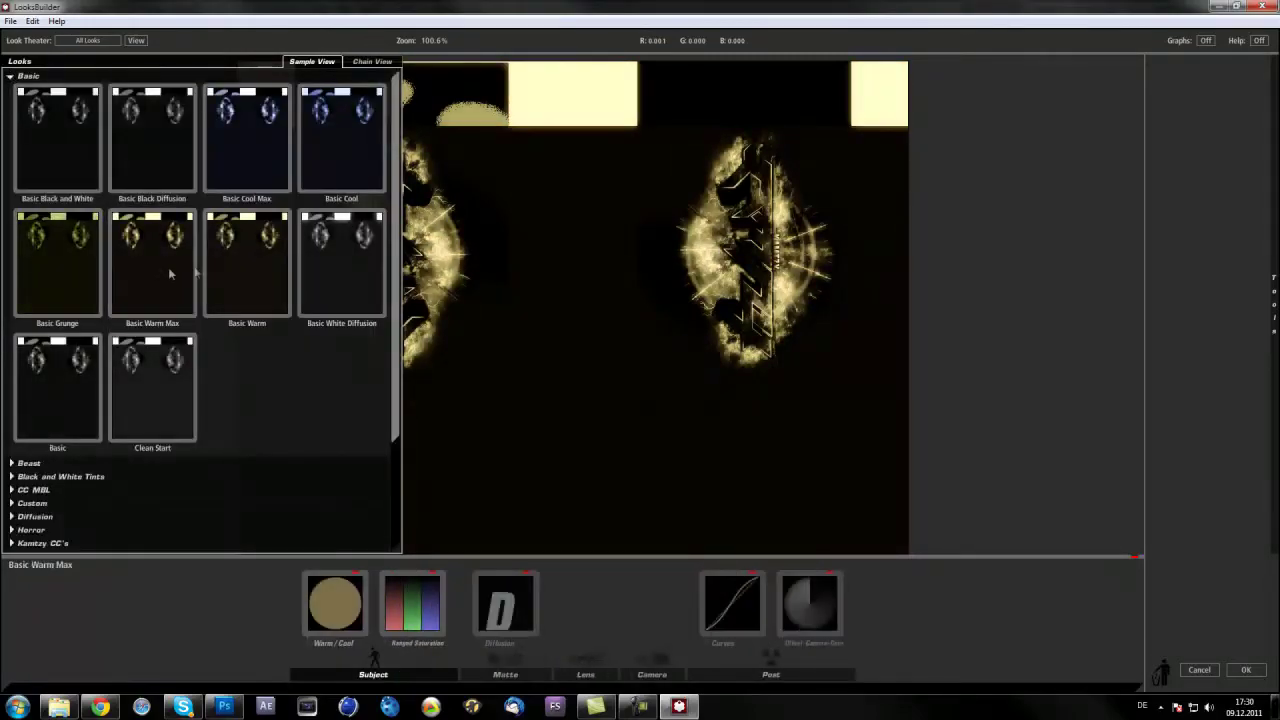
pyautogui.click(255, 270)
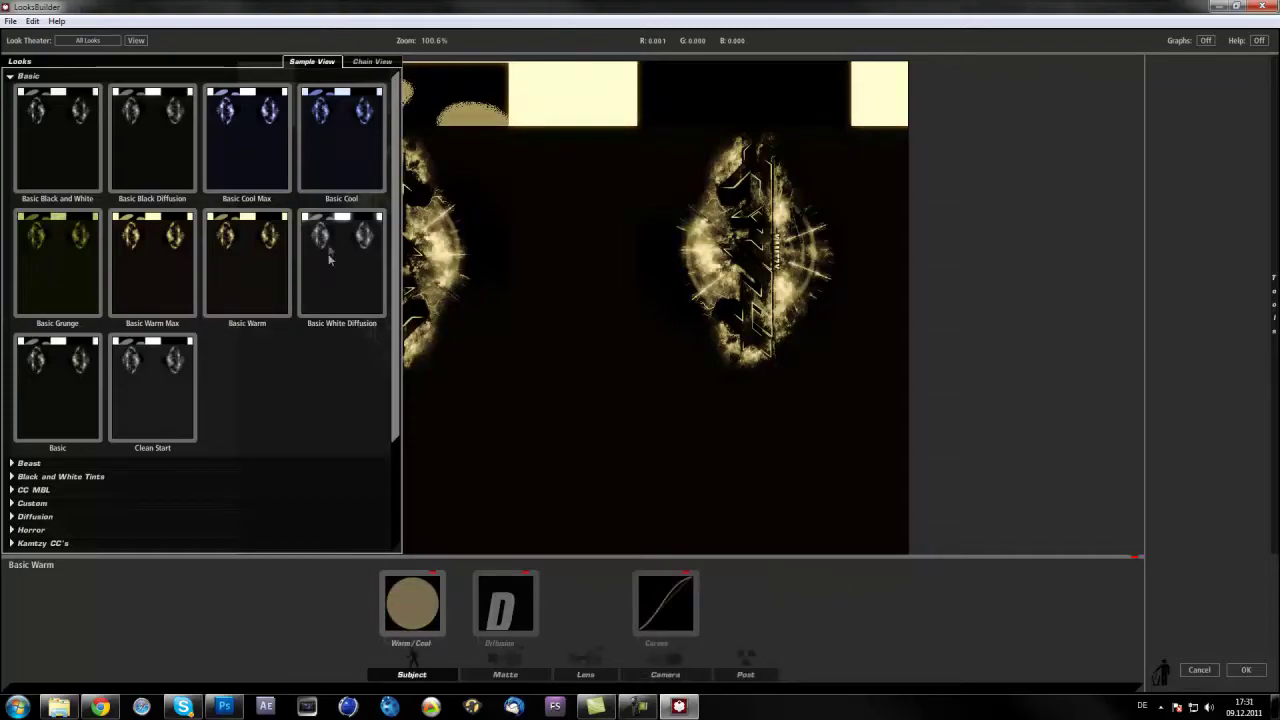
pyautogui.click(324, 148)
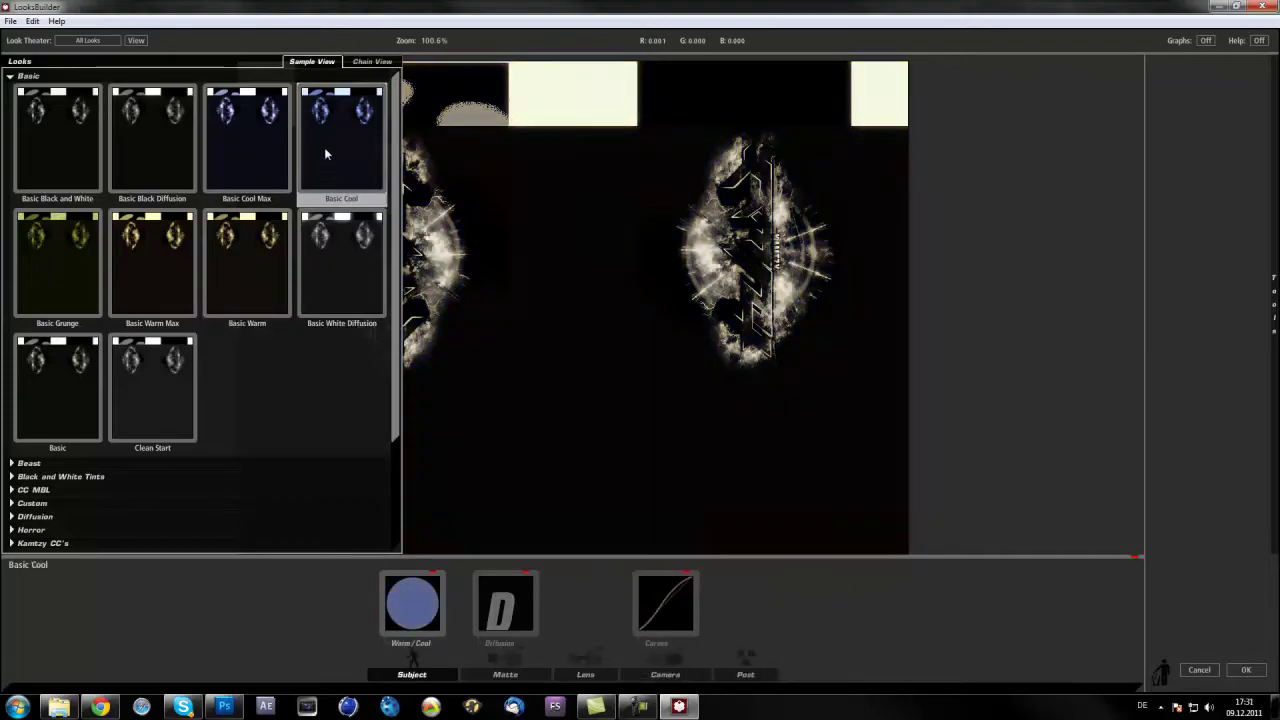
pyautogui.click(253, 141)
pyautogui.click(182, 140)
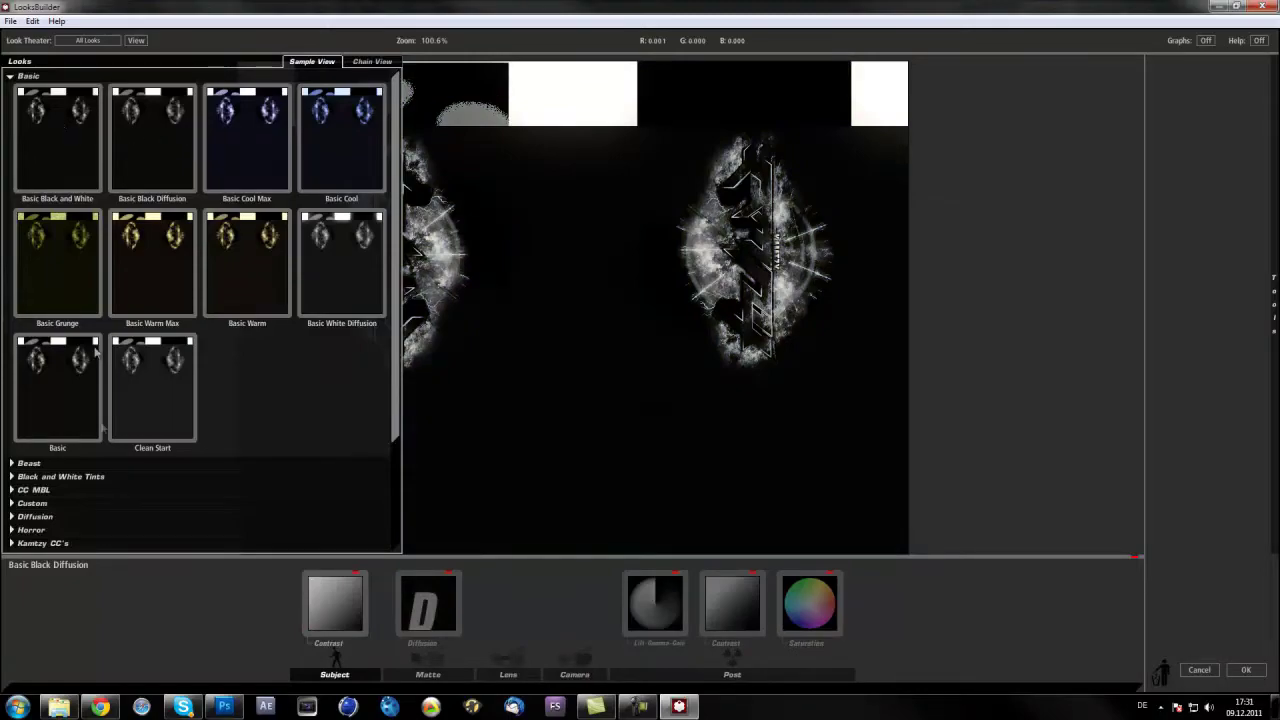
pyautogui.click(10, 78)
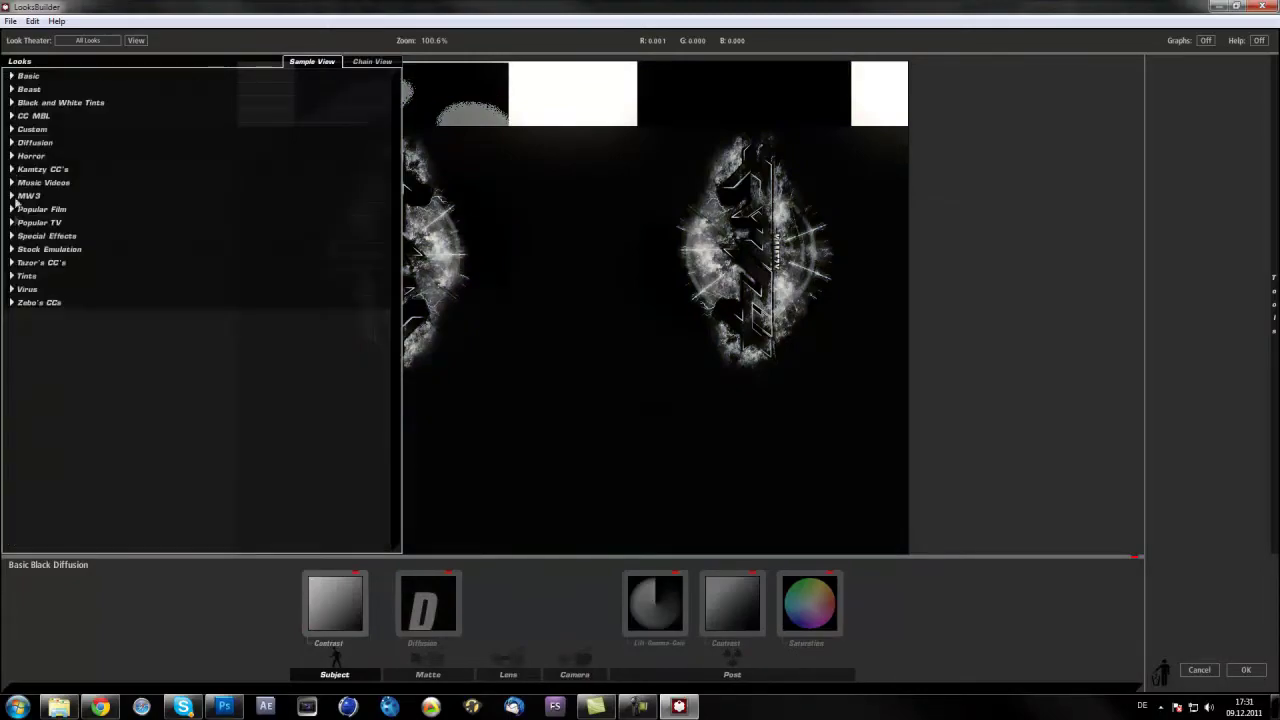
# Try the Sepia Contrasty and Sepia Big Grain presets from Black and White Tints, ending on Sepia Contrasty
pyautogui.click(12, 103)
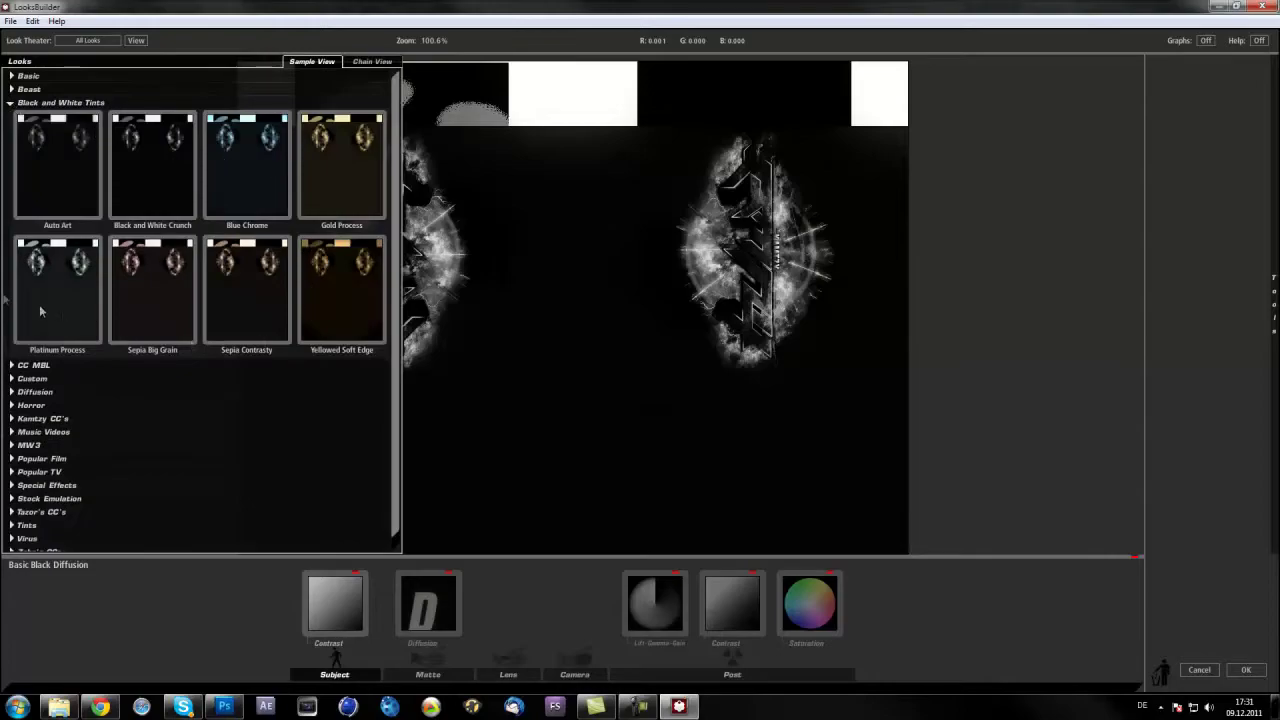
pyautogui.click(245, 278)
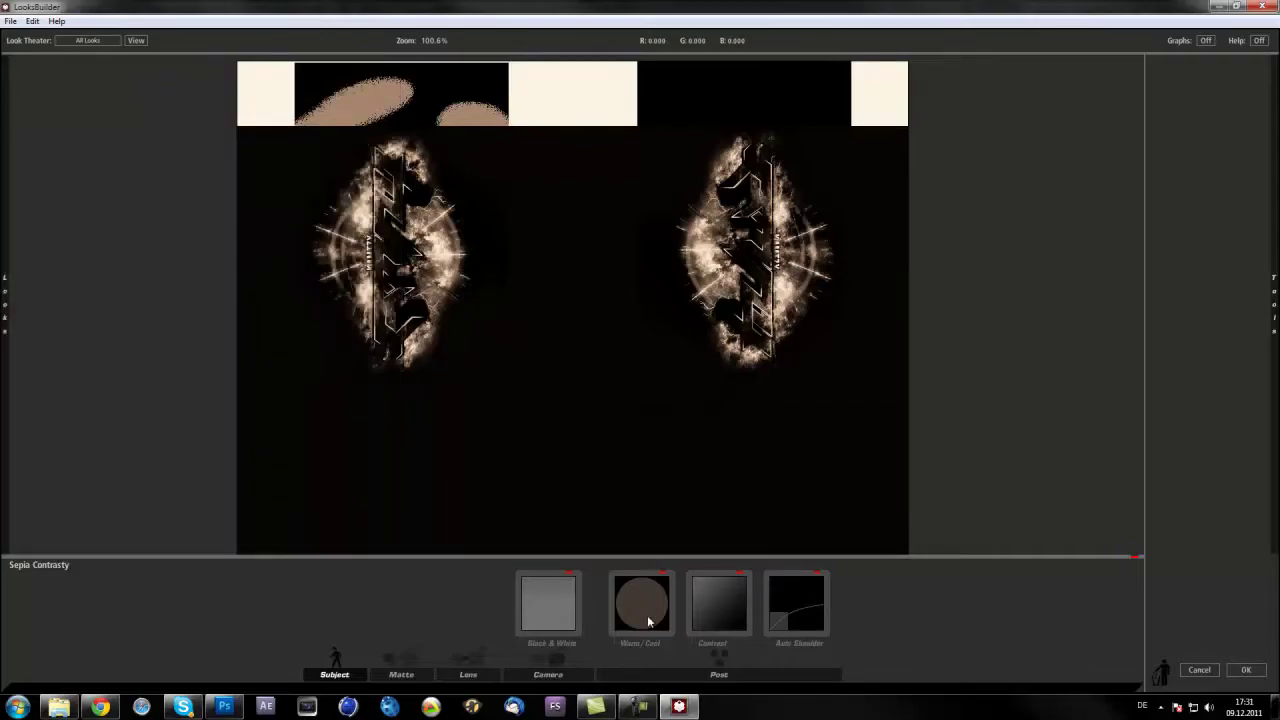
pyautogui.moveTo(6, 210)
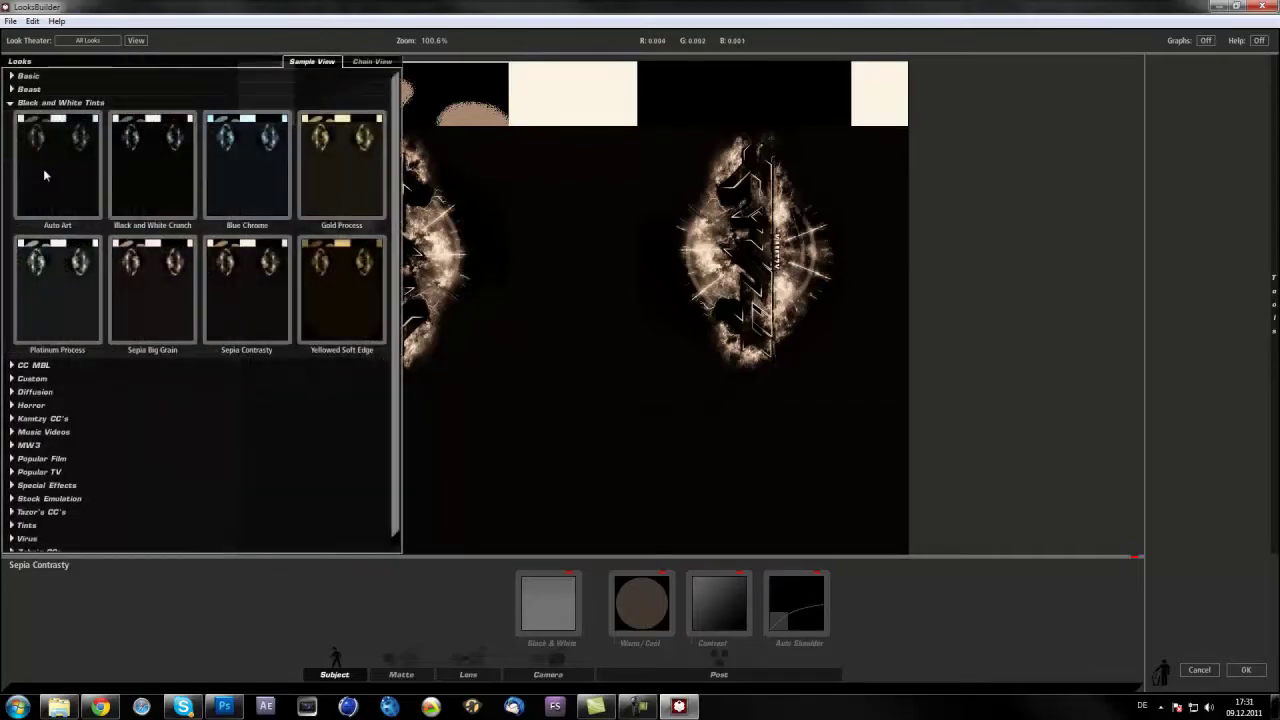
pyautogui.click(150, 288)
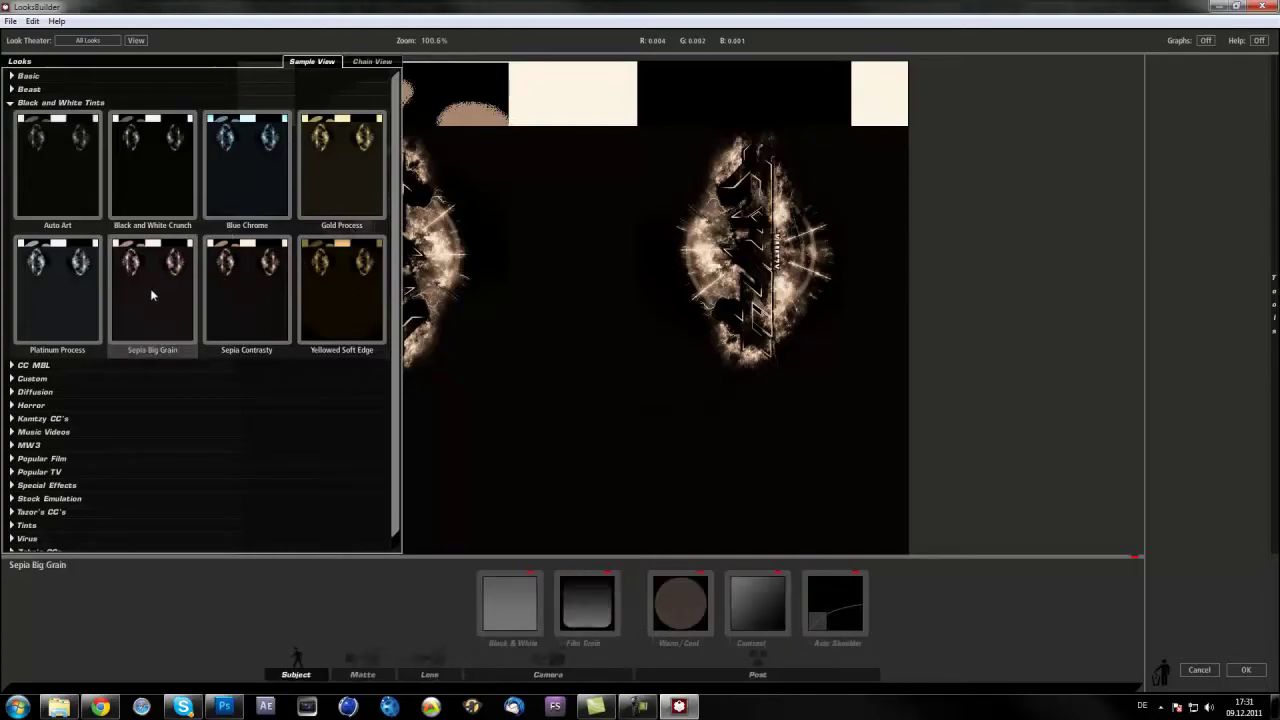
pyautogui.click(253, 312)
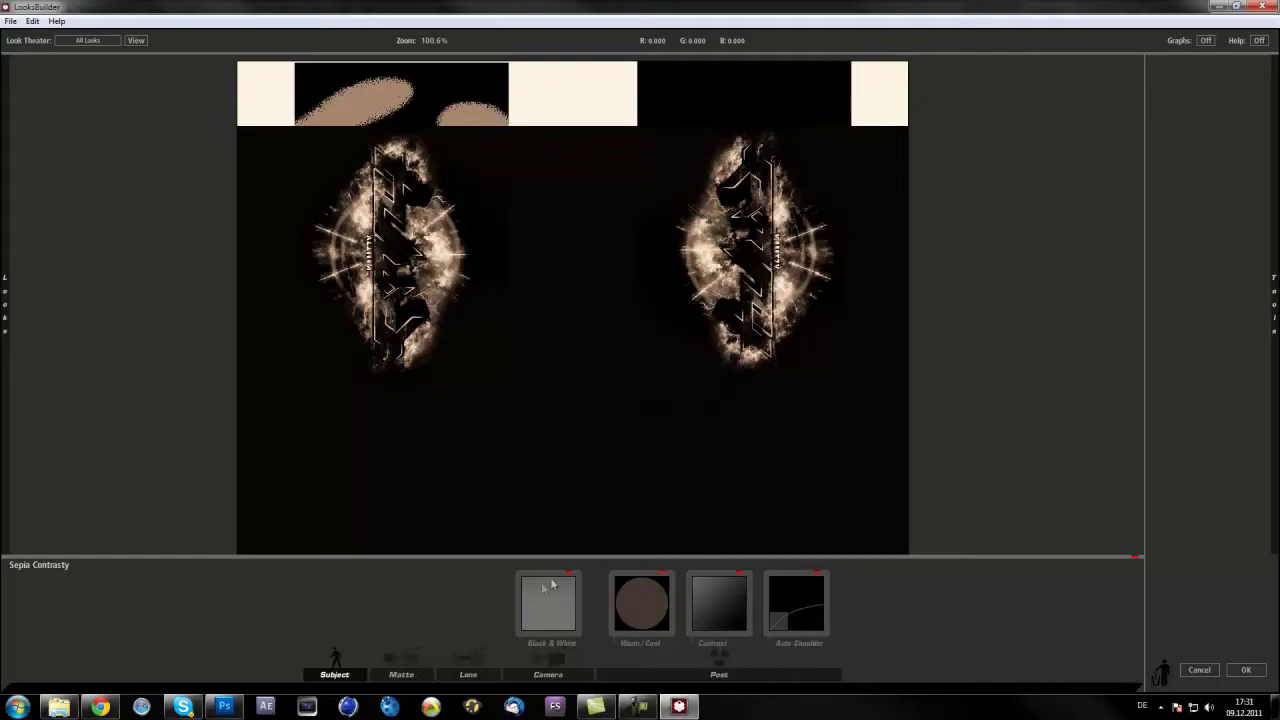
# Remove the Black & White, Warm/Cool, Contrast and Auto Shoulder effects from the look
pyautogui.moveTo(548, 600); pyautogui.dragTo(1250, 255)
pyautogui.moveTo(632, 600); pyautogui.dragTo(1244, 345)
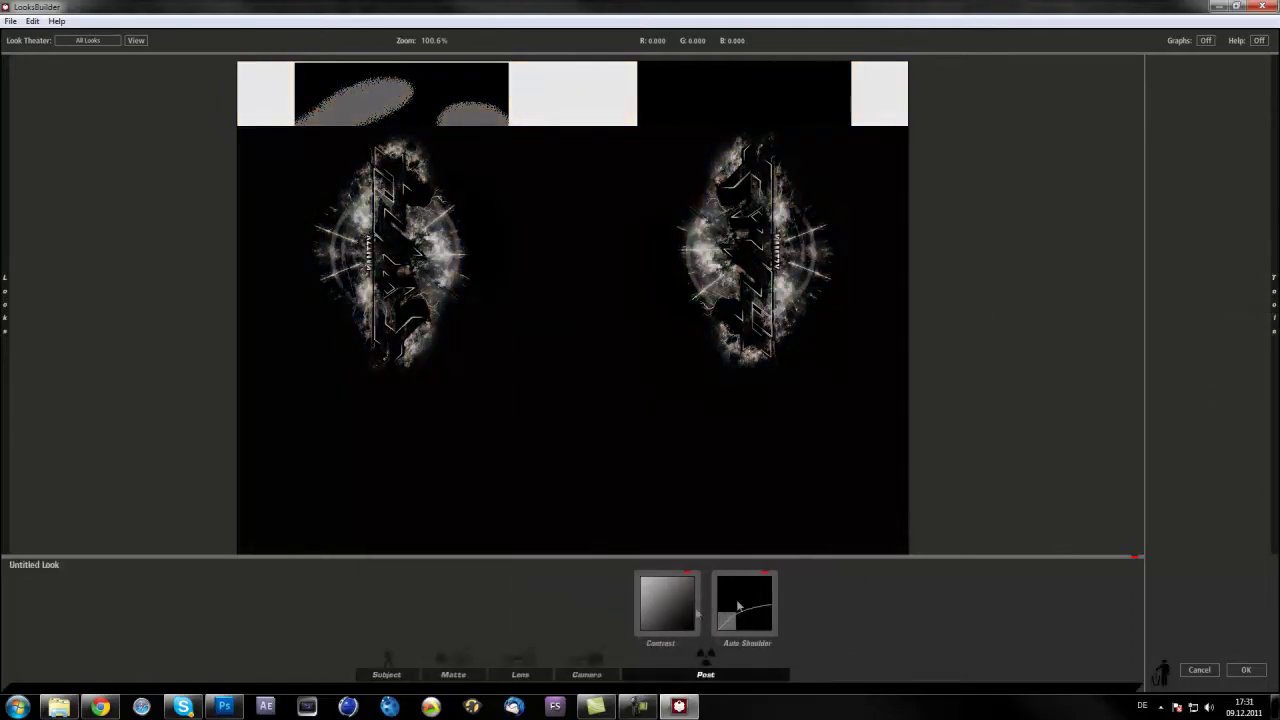
pyautogui.moveTo(672, 603); pyautogui.dragTo(1244, 366)
pyautogui.moveTo(709, 606); pyautogui.dragTo(1246, 280)
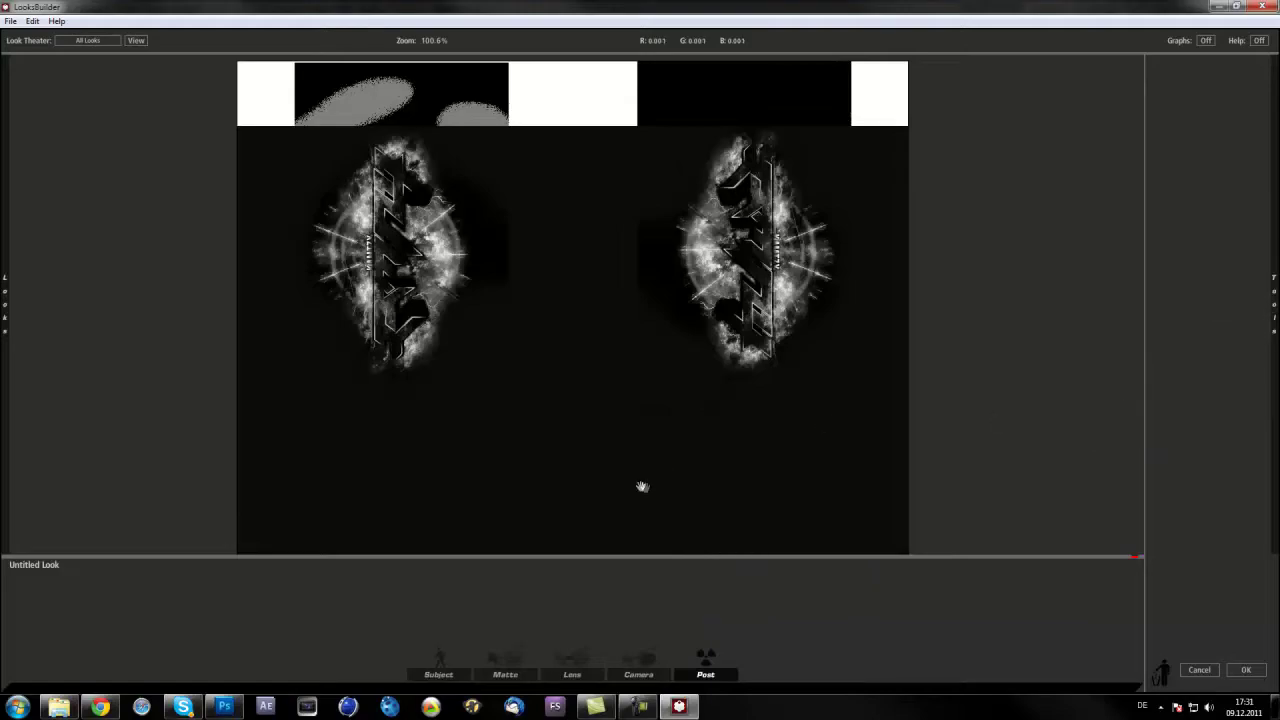
# Add a Matte Gradient effect to the look and move its start and end down to about Y1 +27.8% and Y2 +63.9%
pyautogui.click(440, 672)
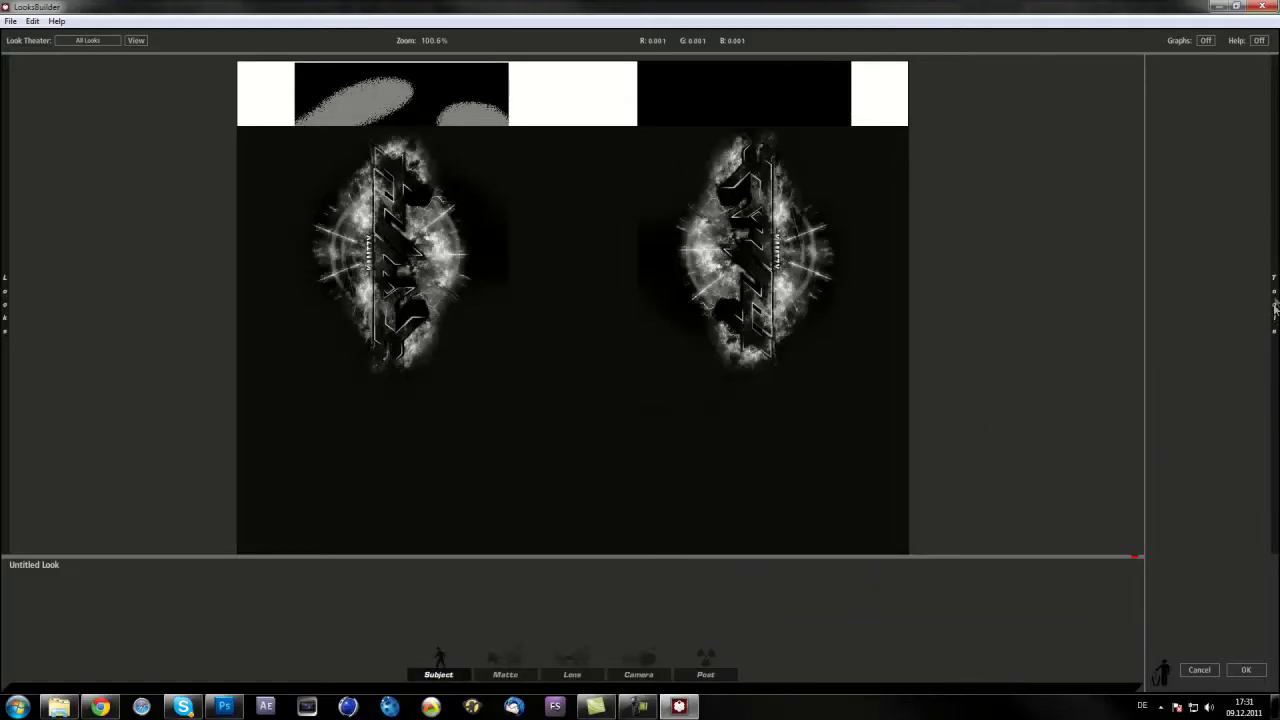
pyautogui.moveTo(1275, 306)
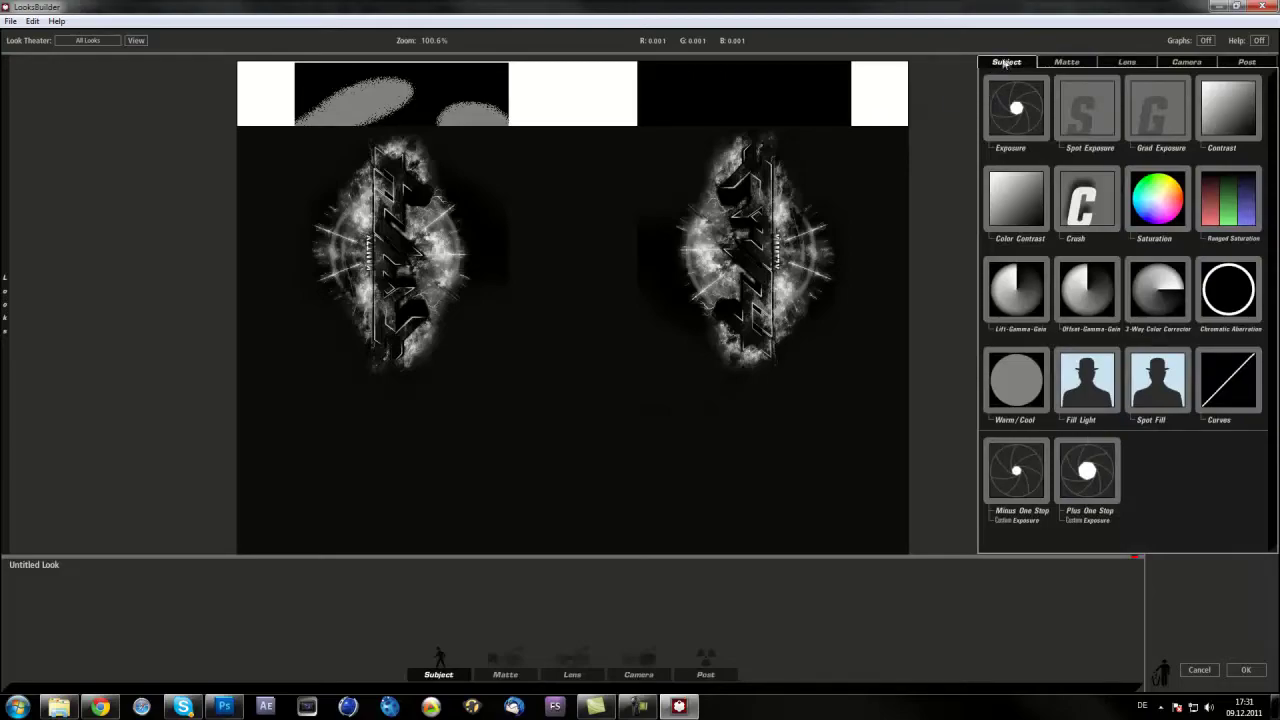
pyautogui.click(1064, 63)
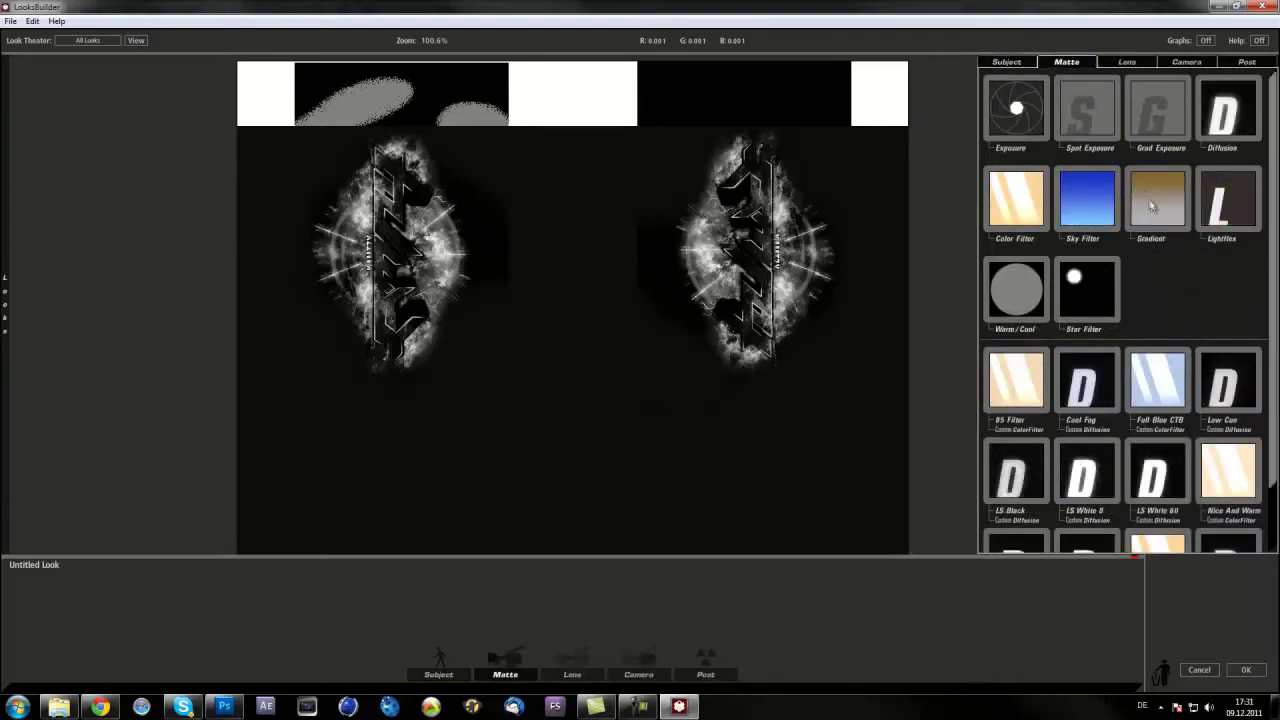
pyautogui.moveTo(1151, 205); pyautogui.dragTo(530, 612)
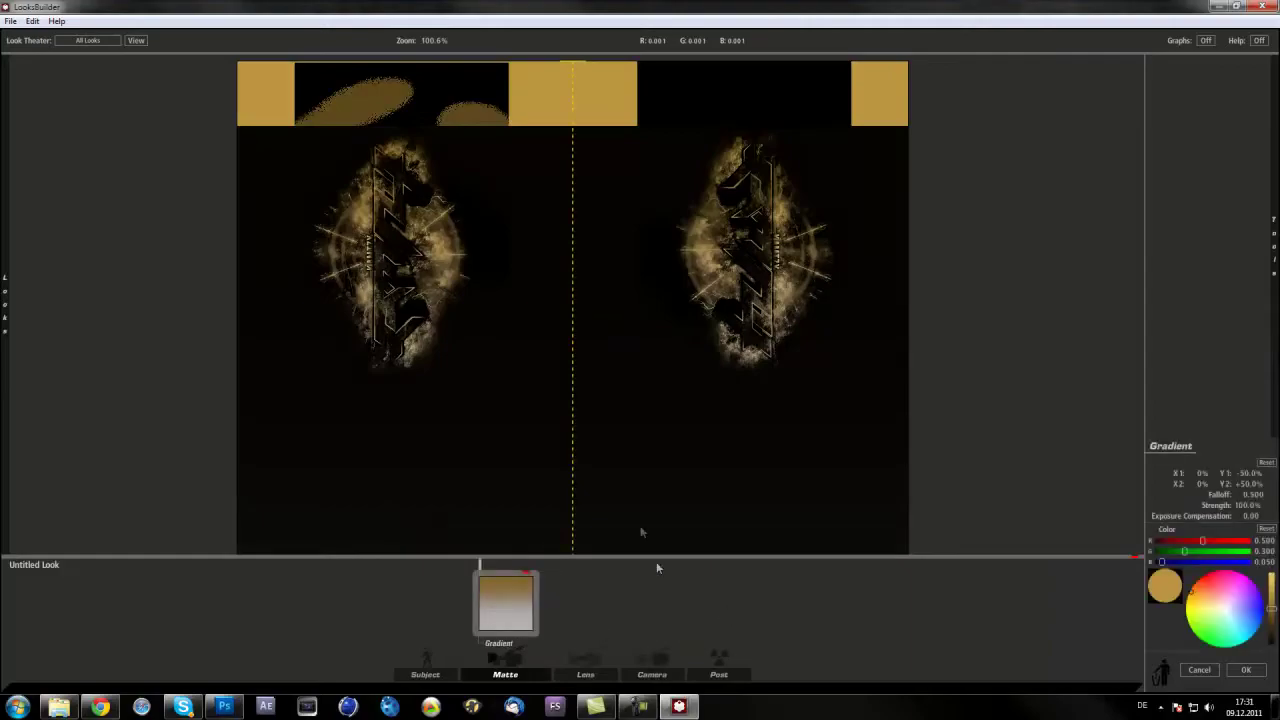
pyautogui.moveTo(574, 134); pyautogui.dragTo(562, 500)
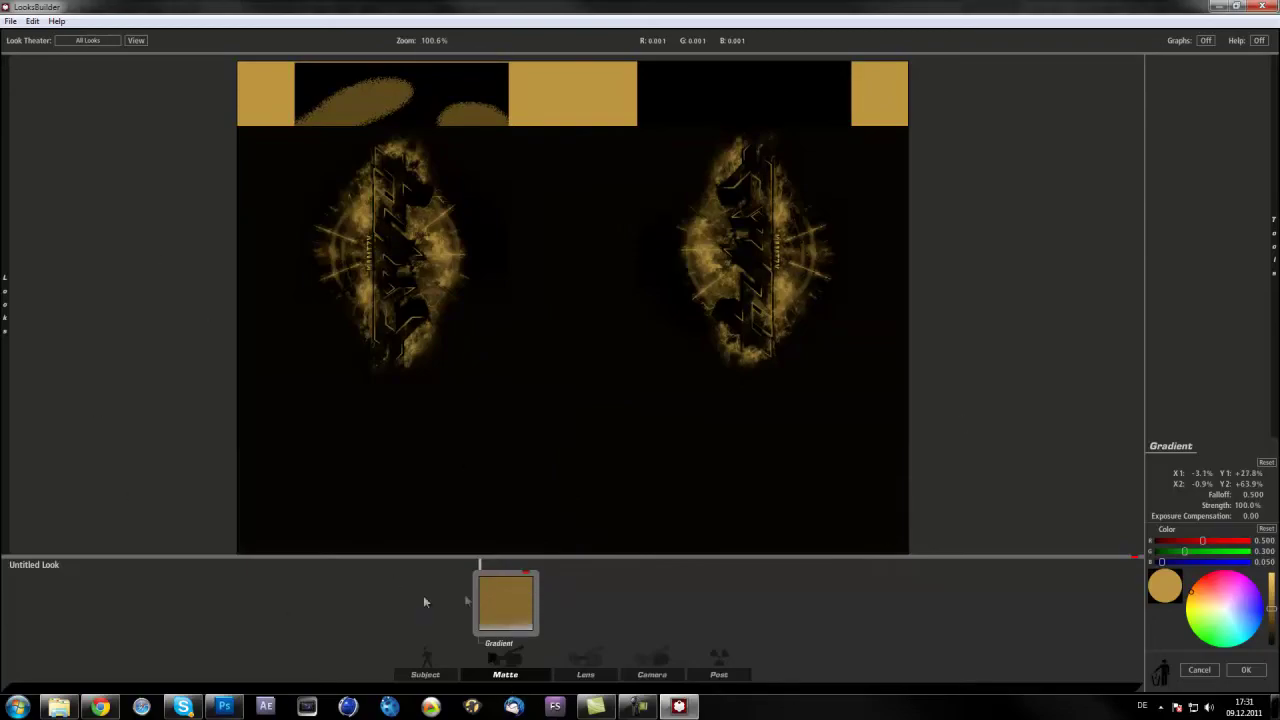
# Set the Gradient effect's colour to a light brown and apply the look to the artwork layer
pyautogui.click(1203, 596)
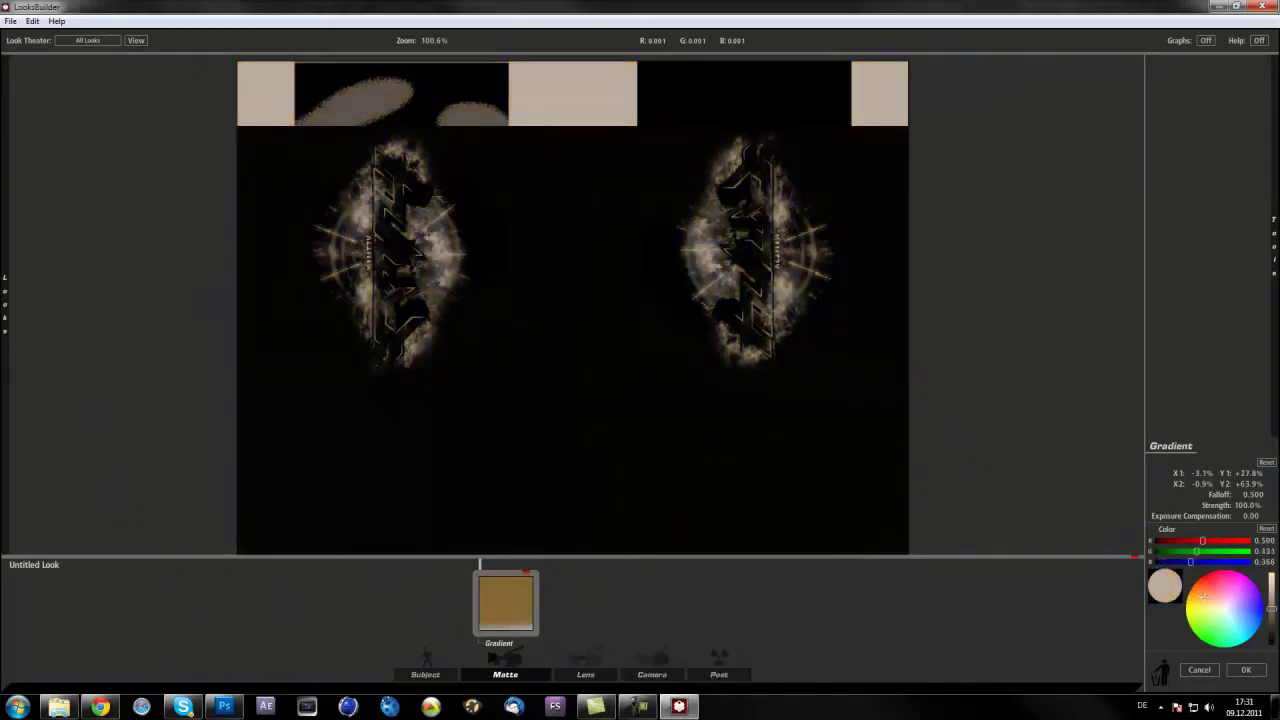
pyautogui.moveTo(1203, 596); pyautogui.dragTo(1195, 592)
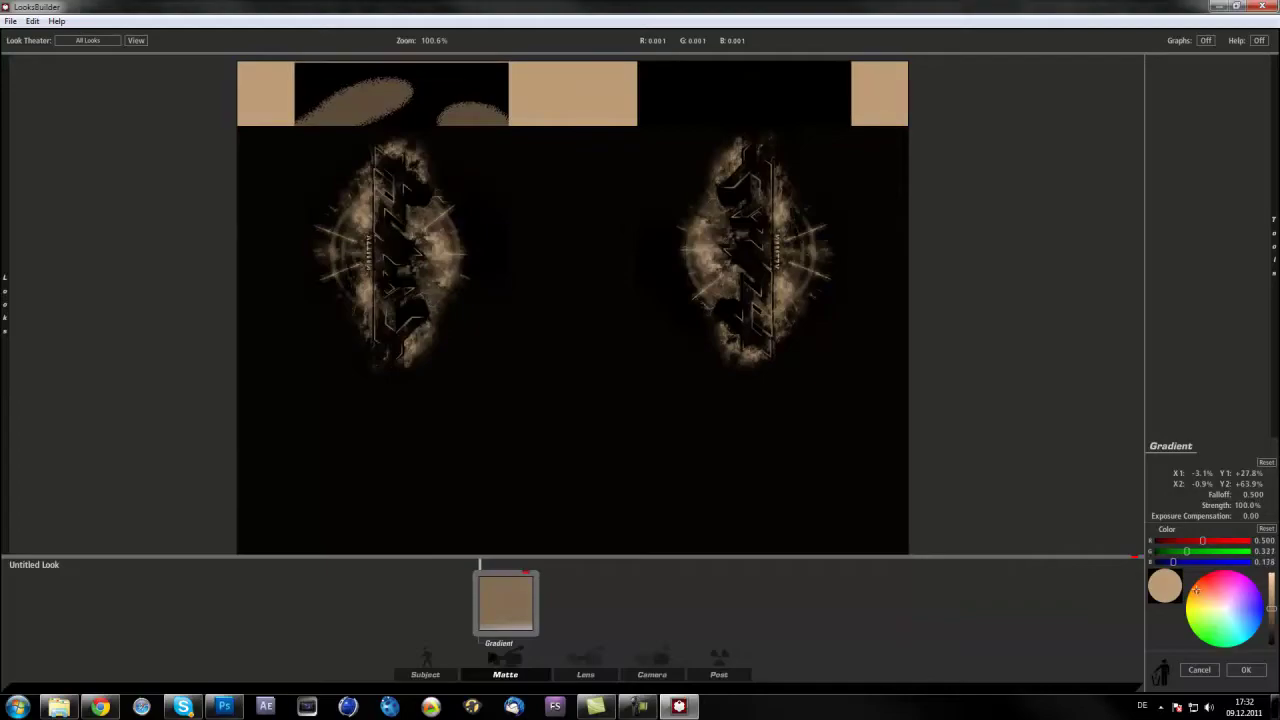
pyautogui.click(1246, 669)
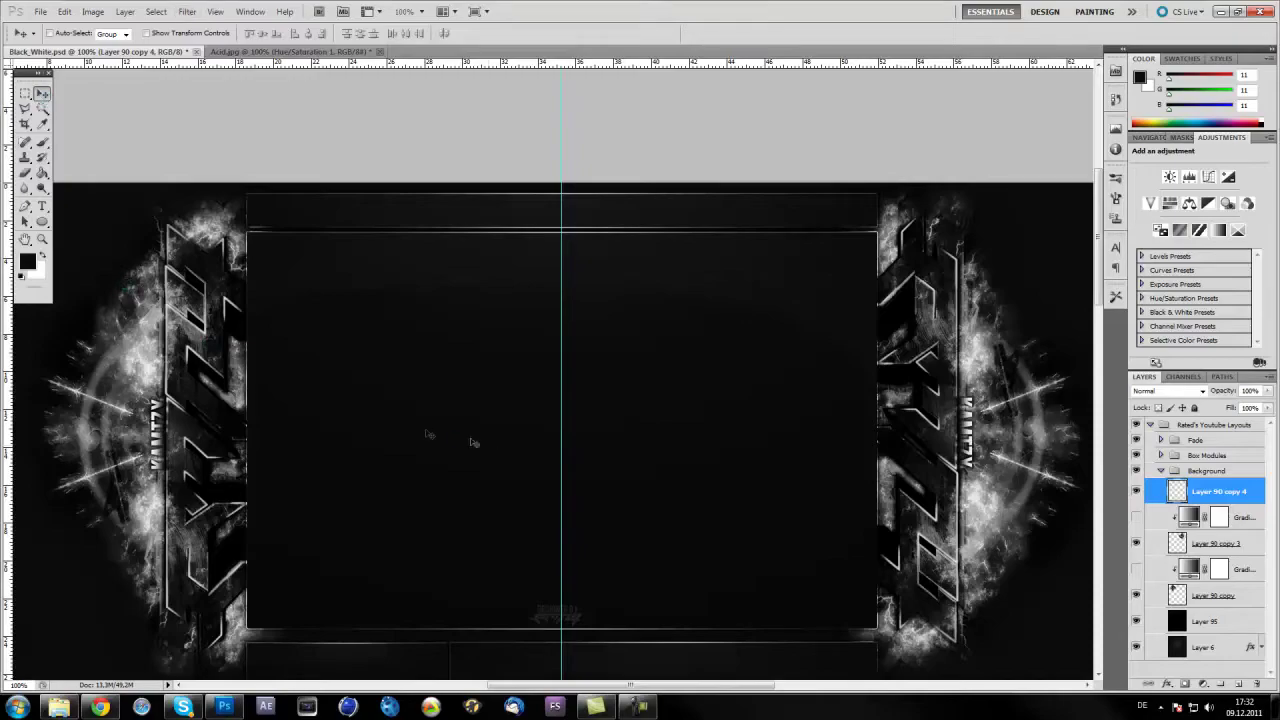
# Show both Gradient Map layers and toggle Layer 90 copy 4 to compare them with the filtered version, leaving it visible
pyautogui.scroll(-10, 185, 403)
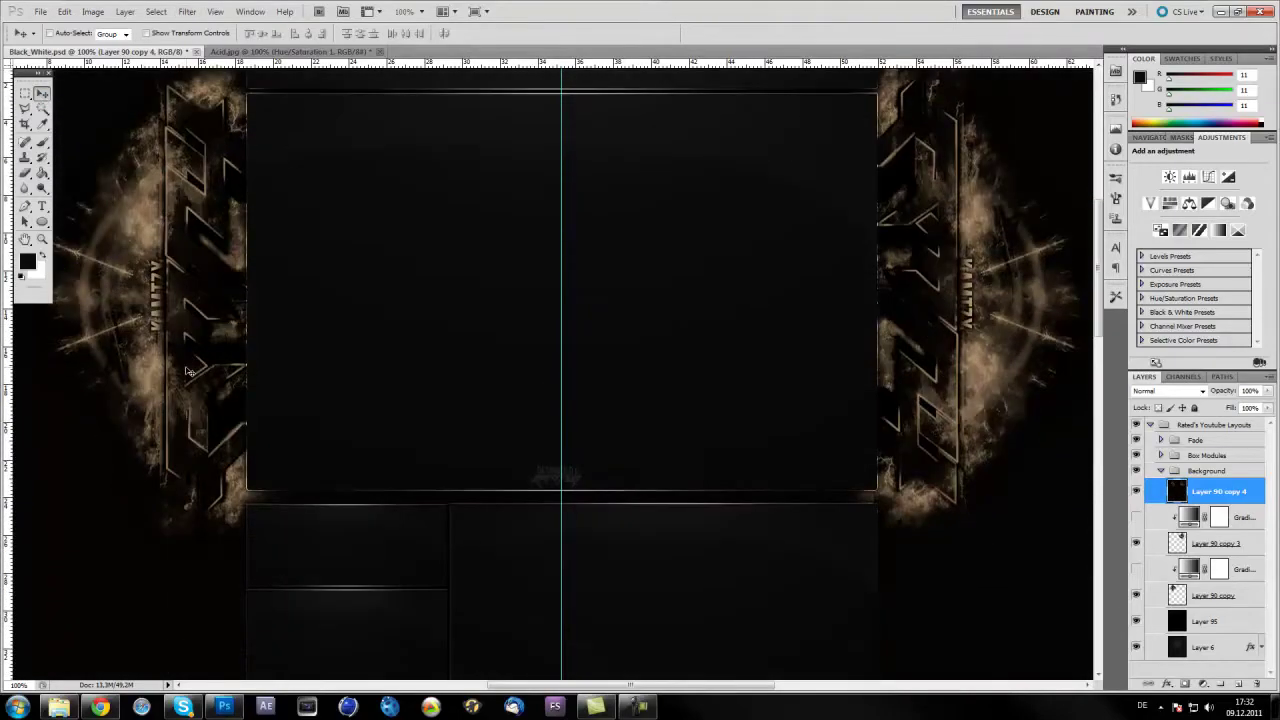
pyautogui.scroll(8, 186, 371)
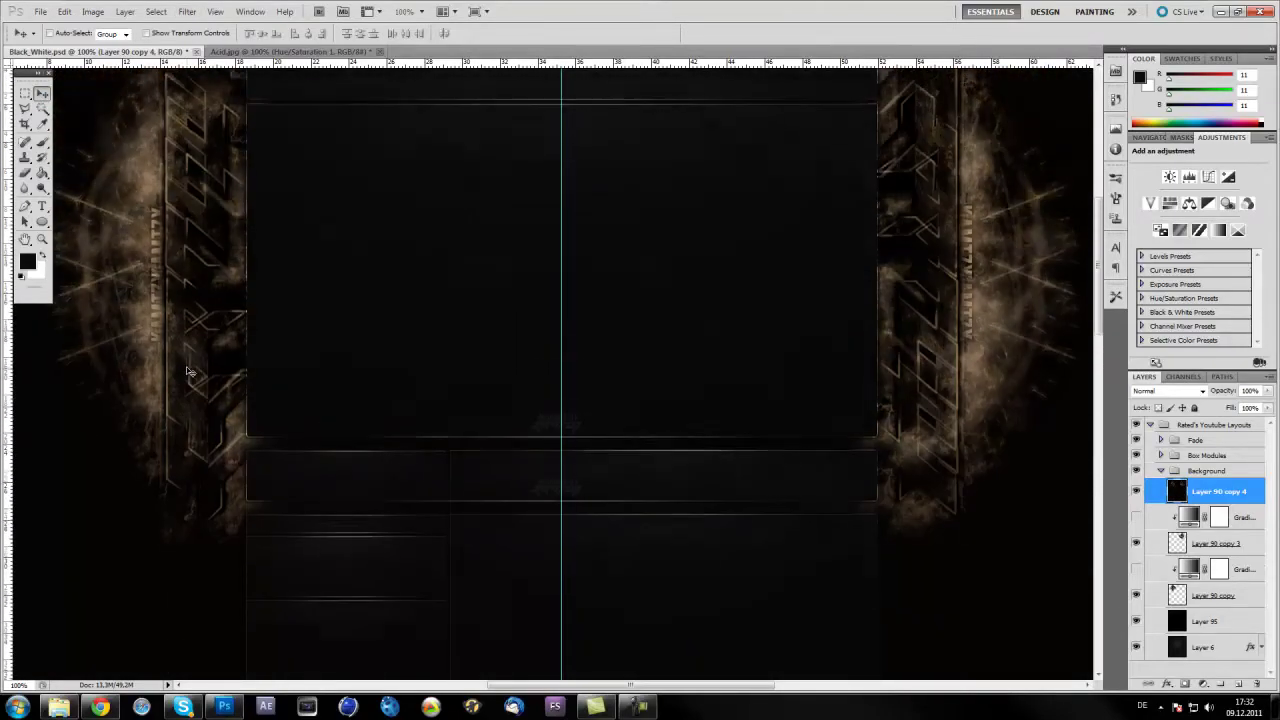
pyautogui.scroll(-1, 186, 371)
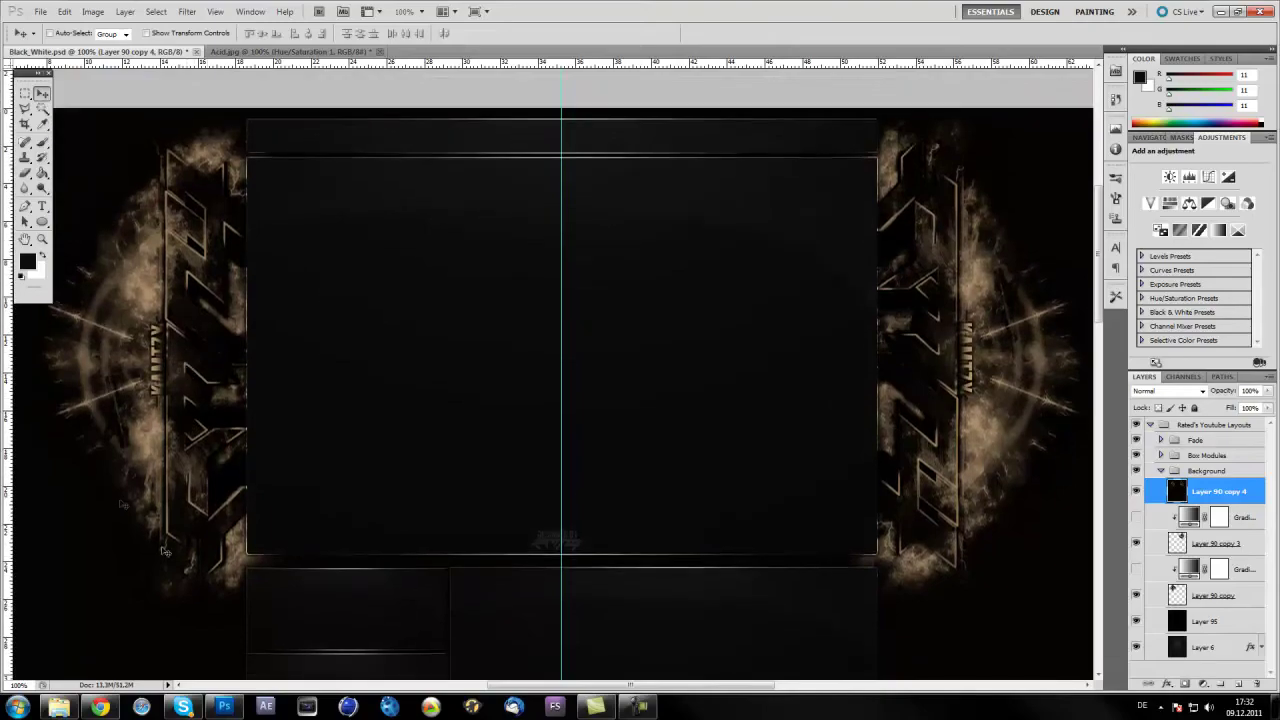
pyautogui.click(1135, 517)
pyautogui.click(1135, 491)
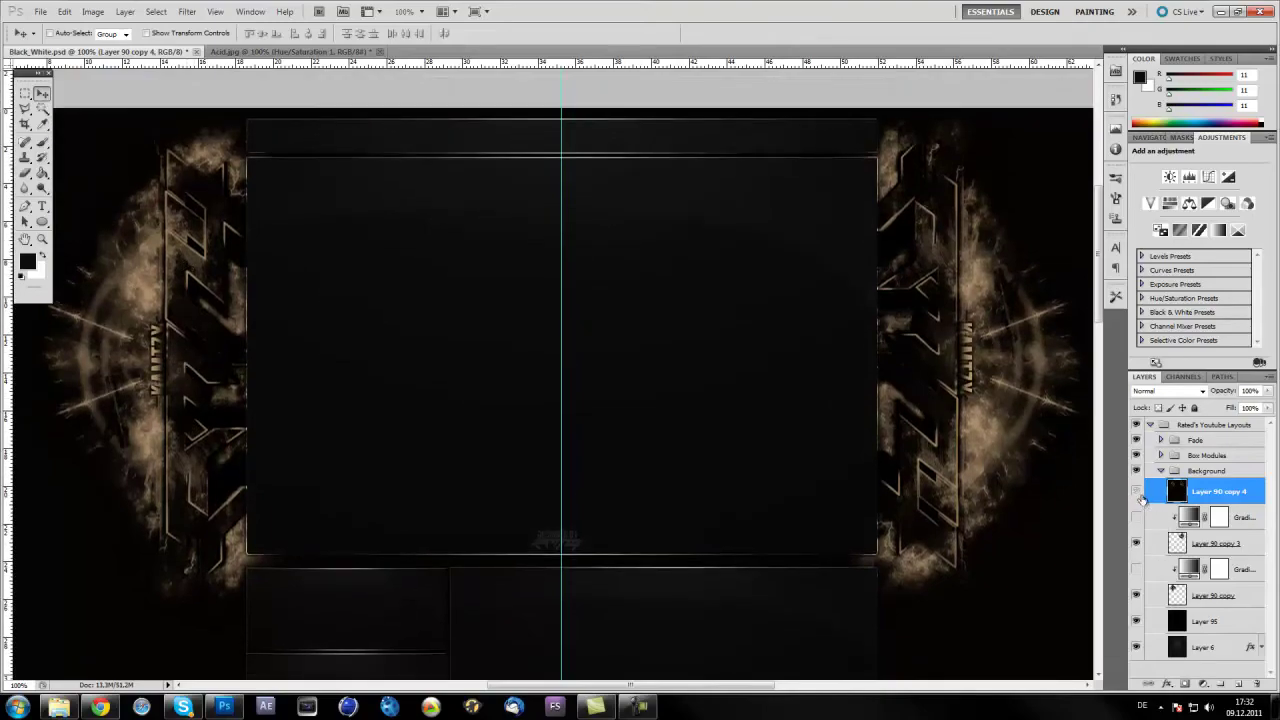
pyautogui.click(1135, 569)
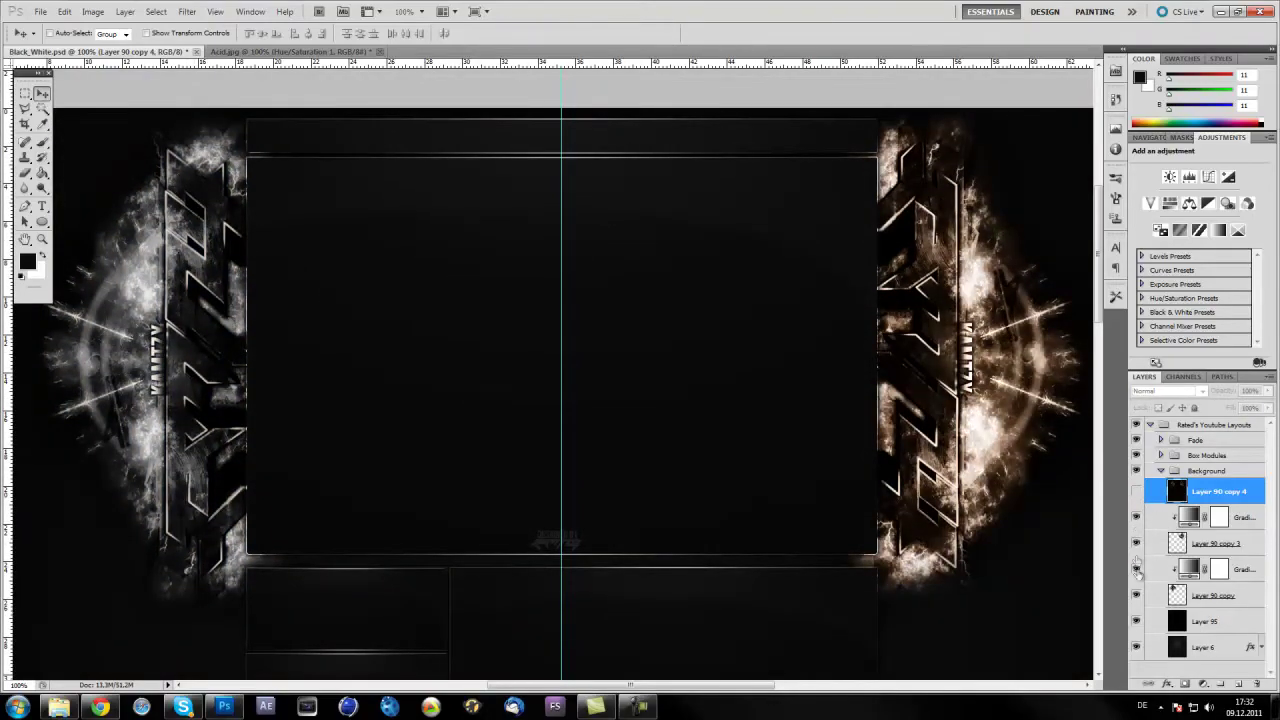
pyautogui.click(1136, 492)
pyautogui.click(1136, 492)
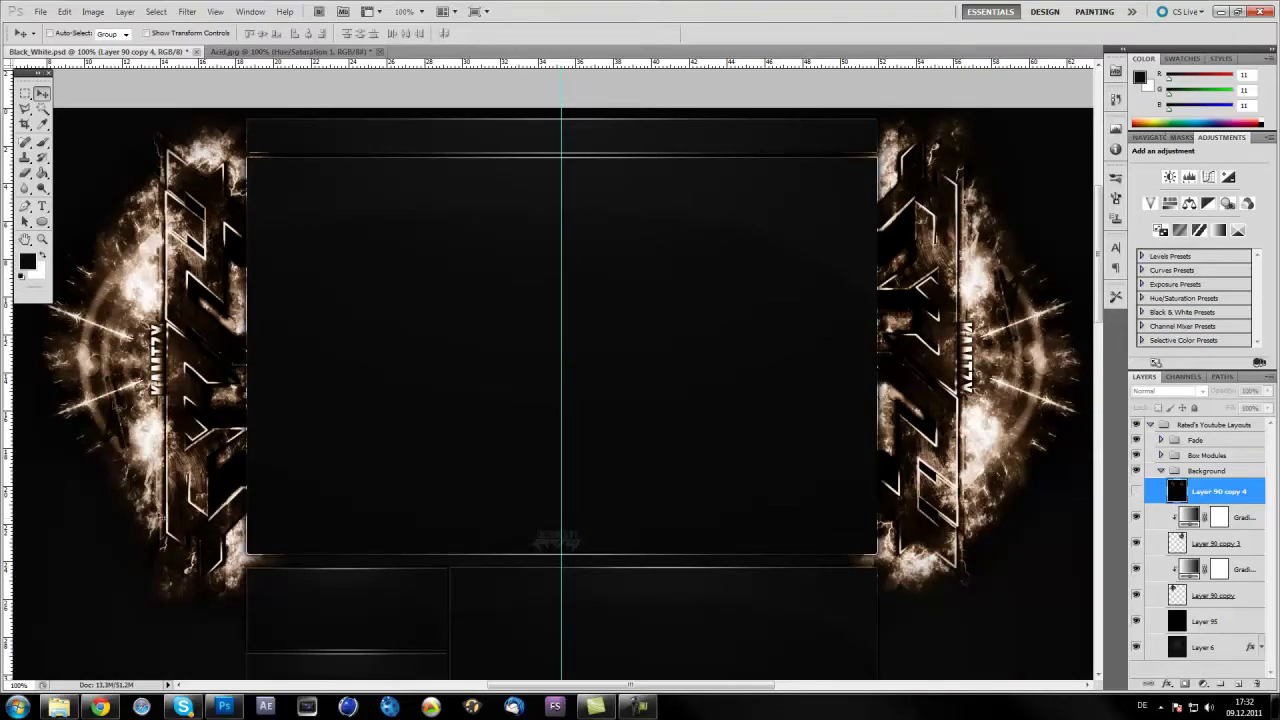
pyautogui.click(1136, 492)
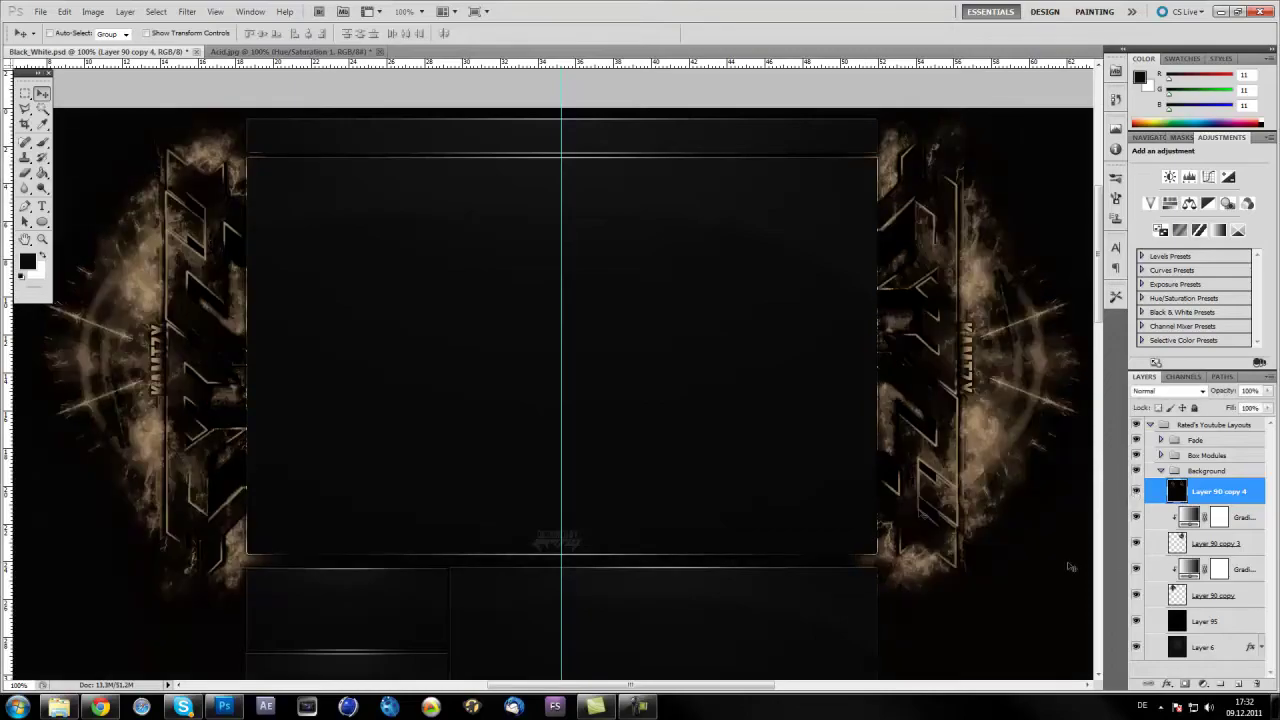
pyautogui.scroll(2, 215, 545)
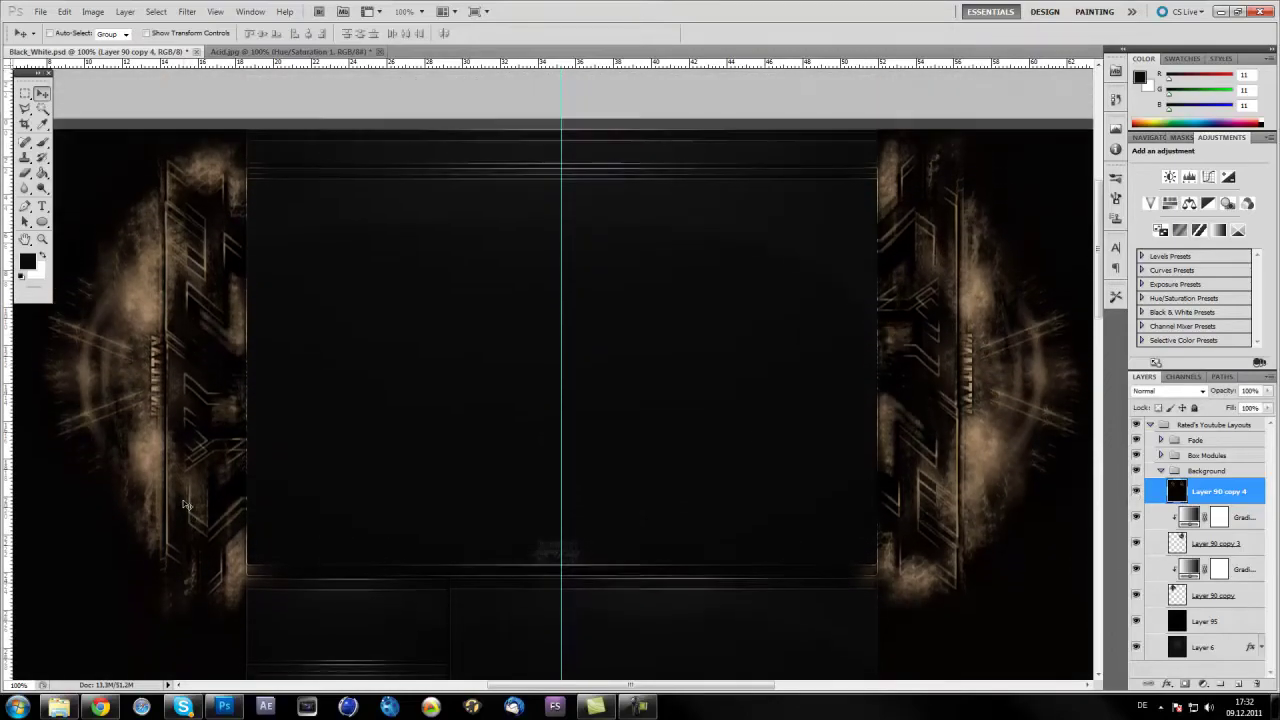
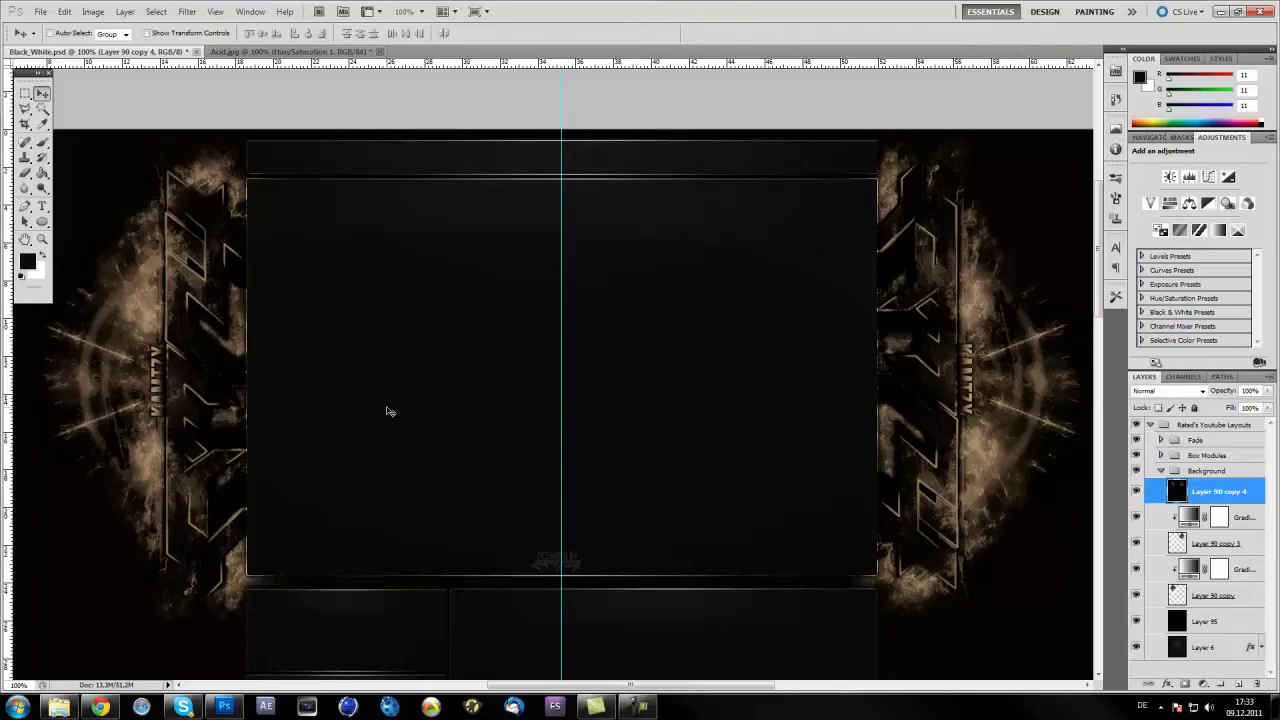
pyautogui.scroll(-5, 414, 391)
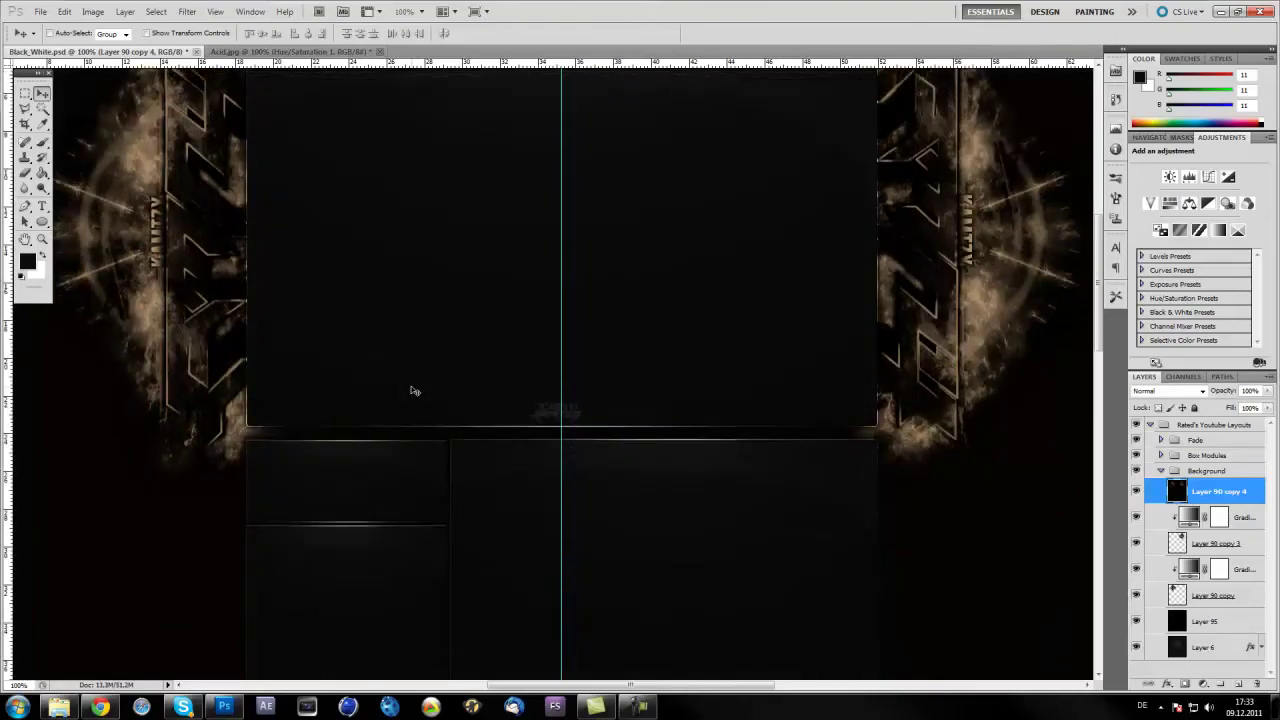
pyautogui.scroll(3, 381, 348)
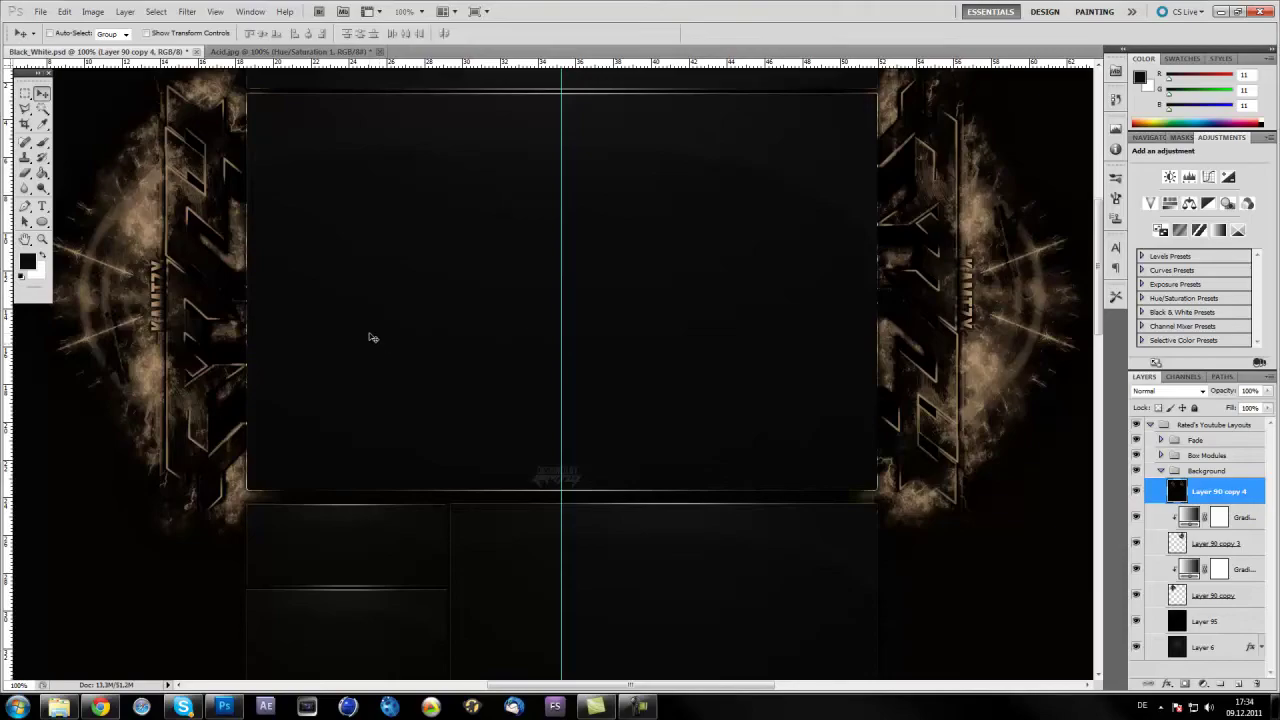
pyautogui.scroll(2, 371, 338)
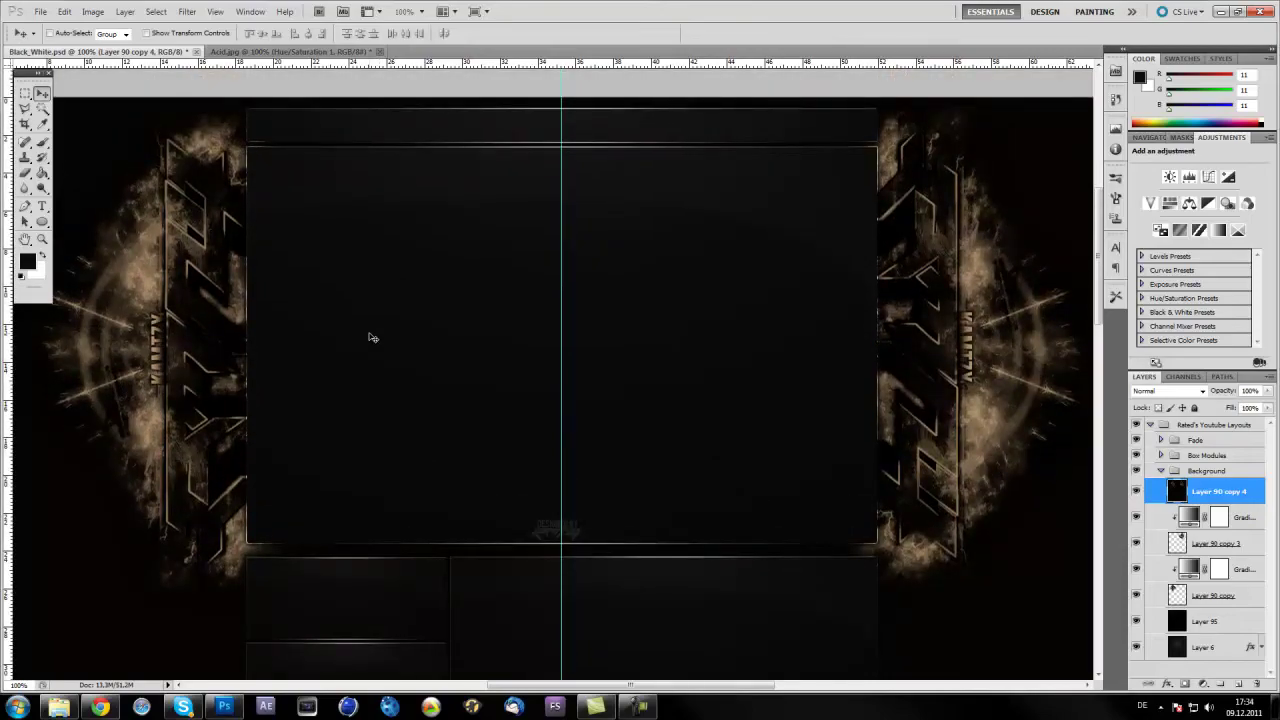